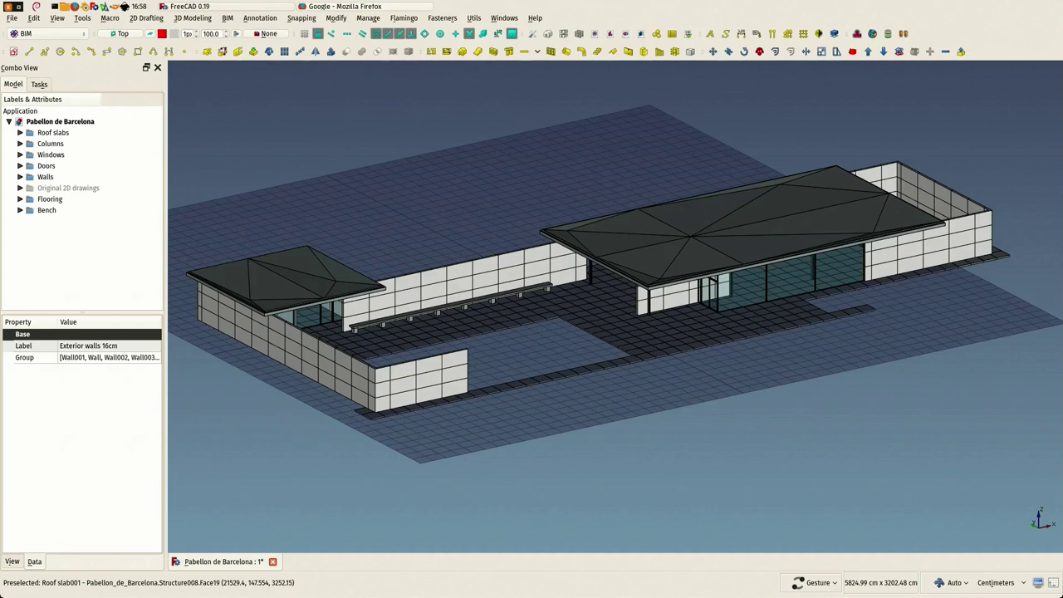
Make the View left, right, back and front drawings in Original 2D drawings visible
left_click_drag(465, 226, 451, 219)
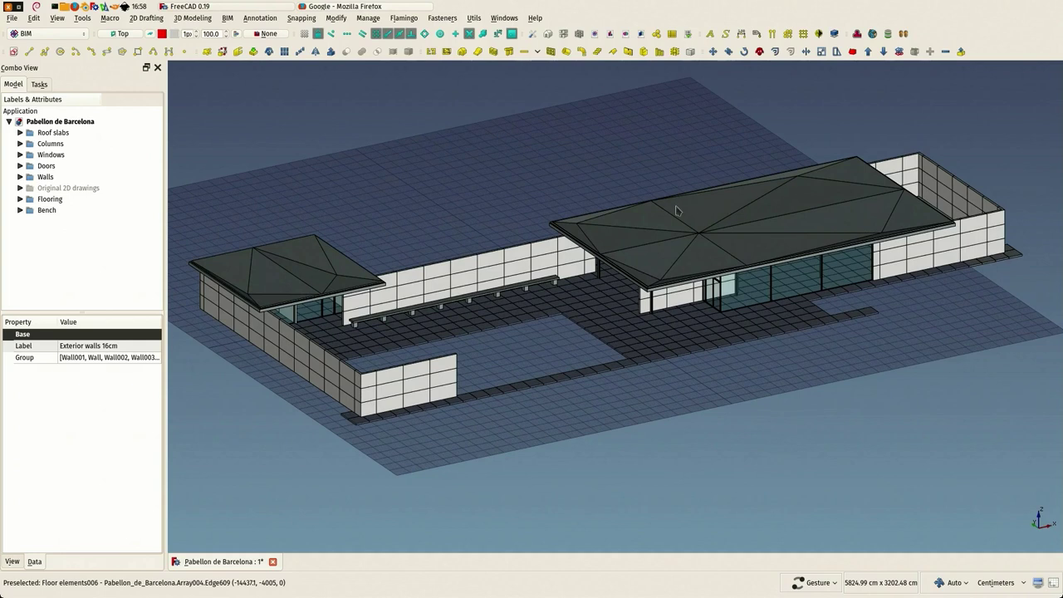
left_click(20, 188)
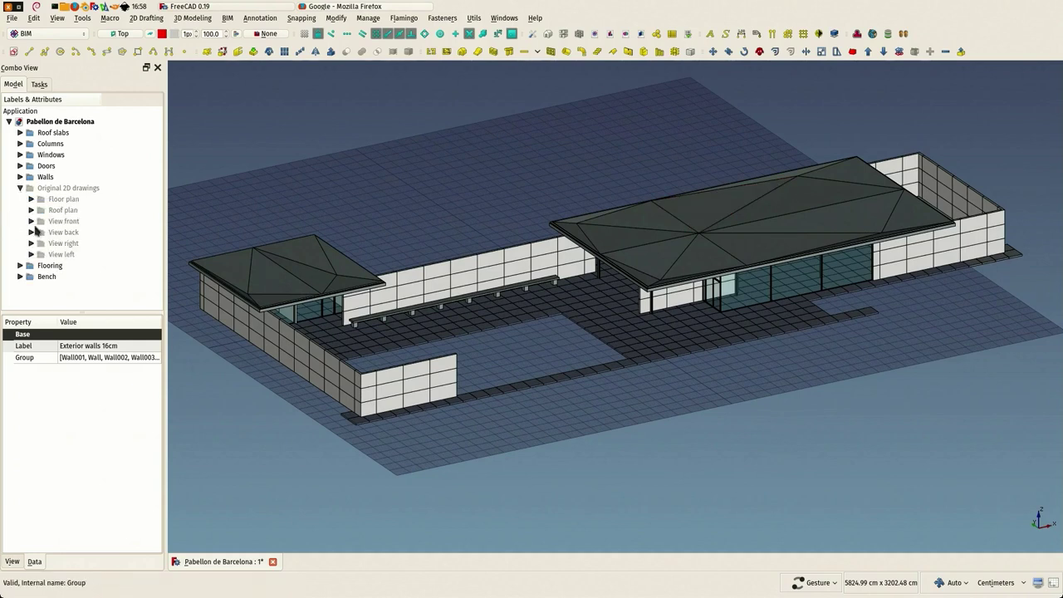
left_click(51, 257)
key("space")
left_click(53, 243)
key("space")
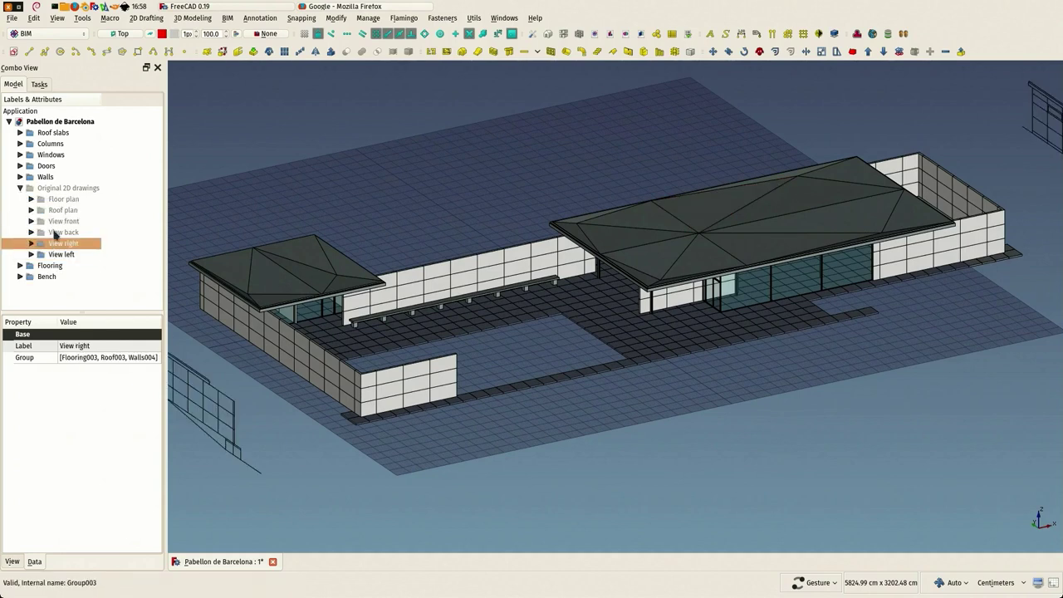
left_click(54, 233)
key("space")
left_click(54, 221)
key("space")
Orbit and zoom out to see all four elevation drawings around the pavilion
mouse_move(319, 169)
left_mouse_down()
mouse_move(295, 152)
mouse_move(301, 160)
left_mouse_up()
left_click_drag(507, 208, 557, 322)
scroll(588, 294, "up", 2)
scroll(581, 286, "down", 2)
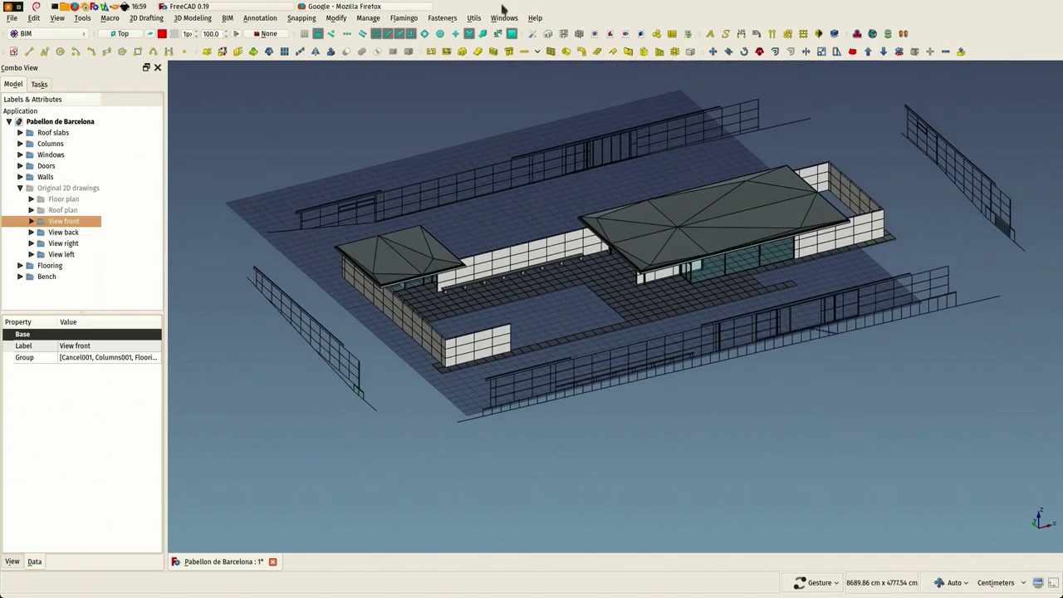
Search Google in Firefox for 'pabellon barcelona'
left_click(398, 8)
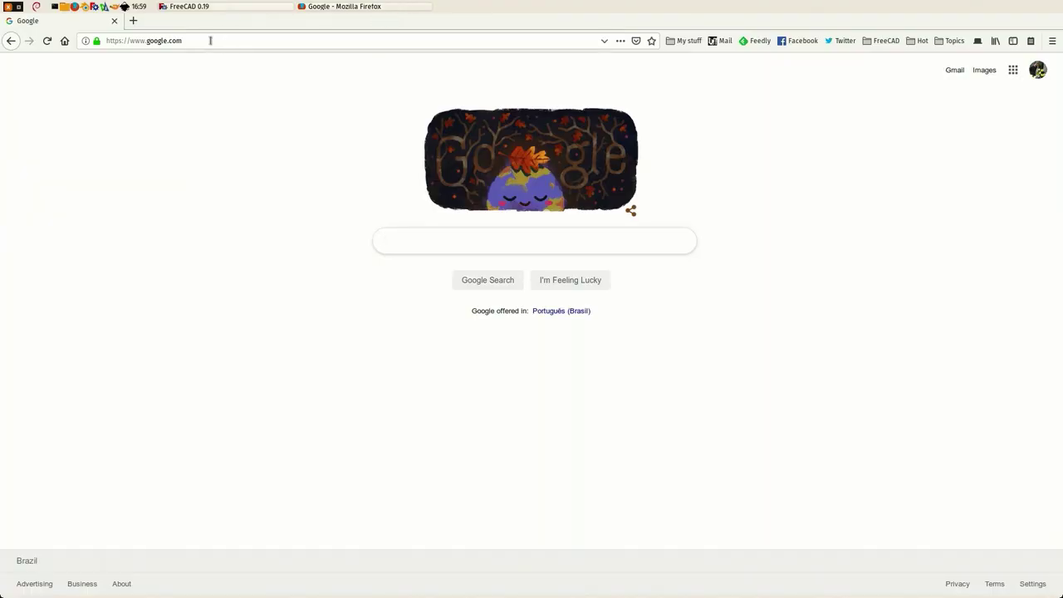
type("pa")
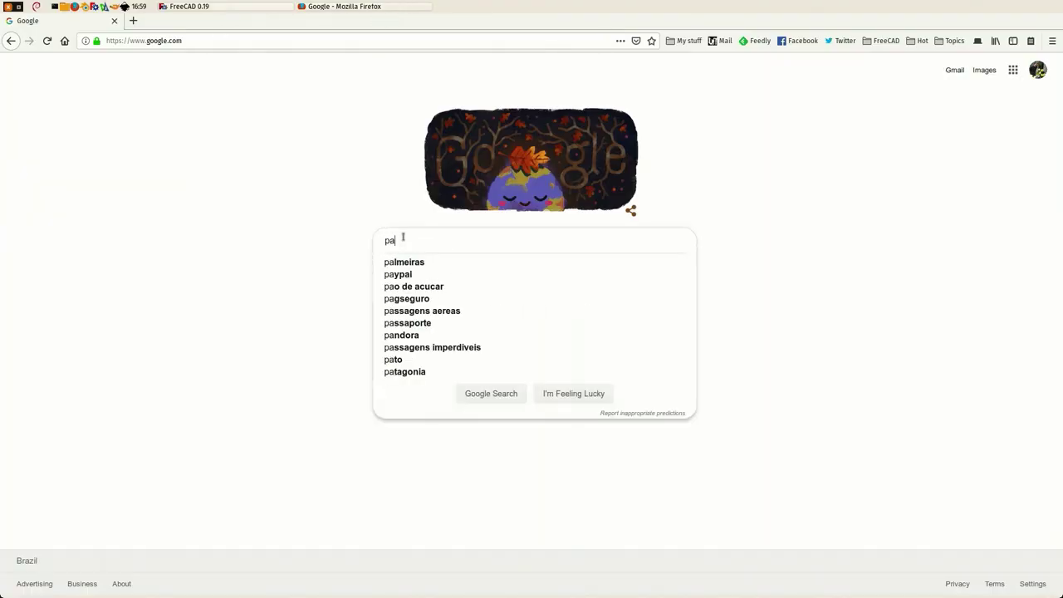
type("bell")
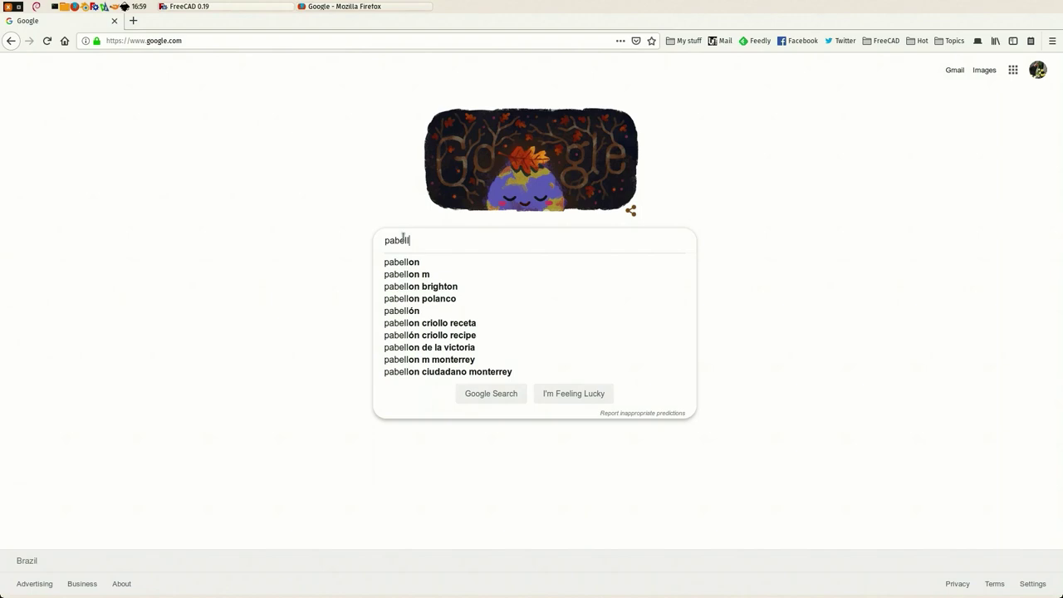
type("on barcelona")
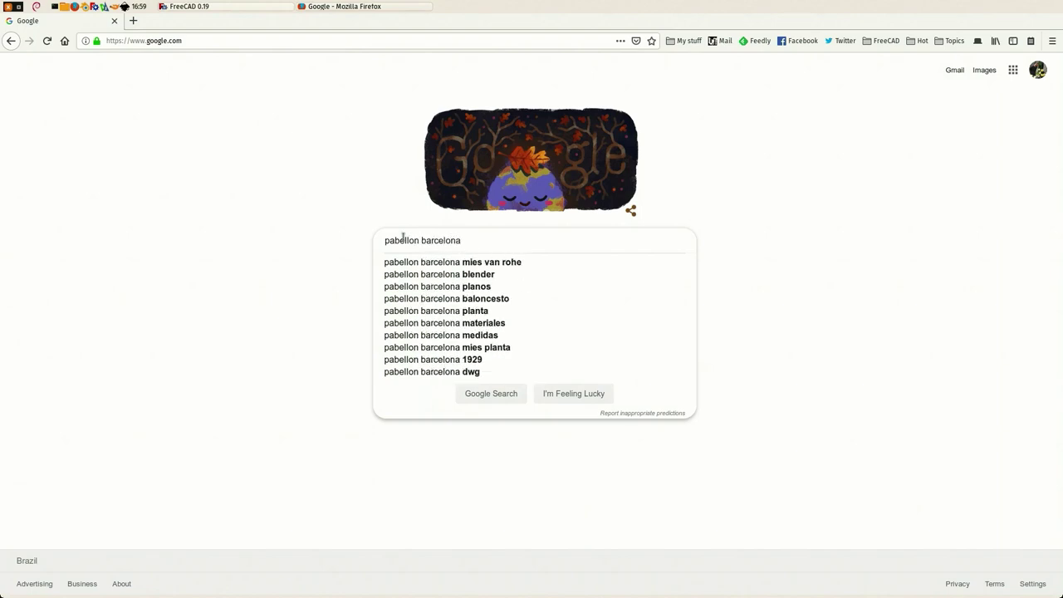
key("Return")
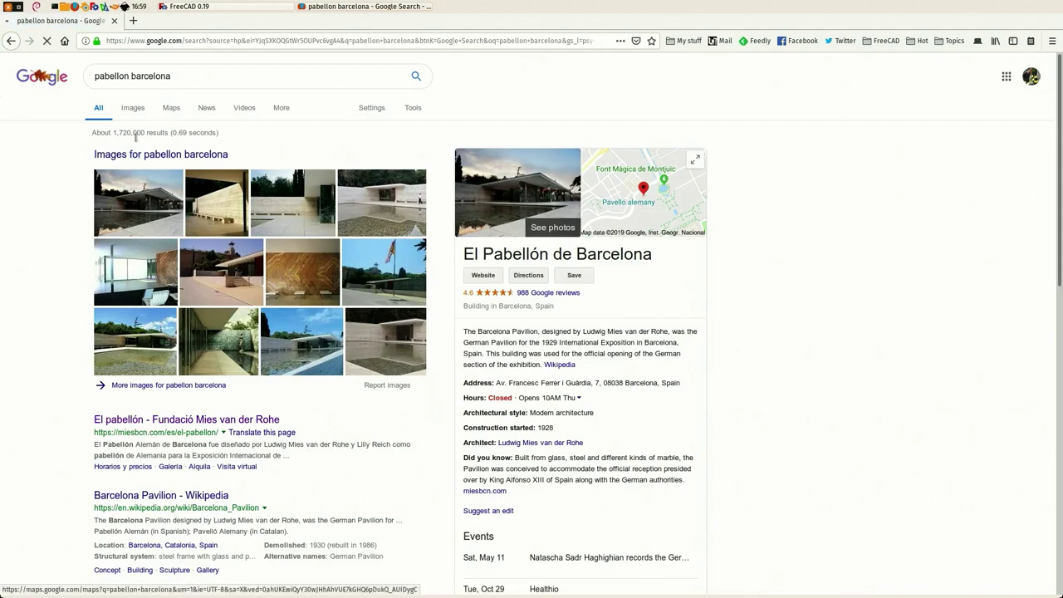
Open the pavilion's location in Google Maps, switch to Satellite and tilt into 3D
left_click(171, 107)
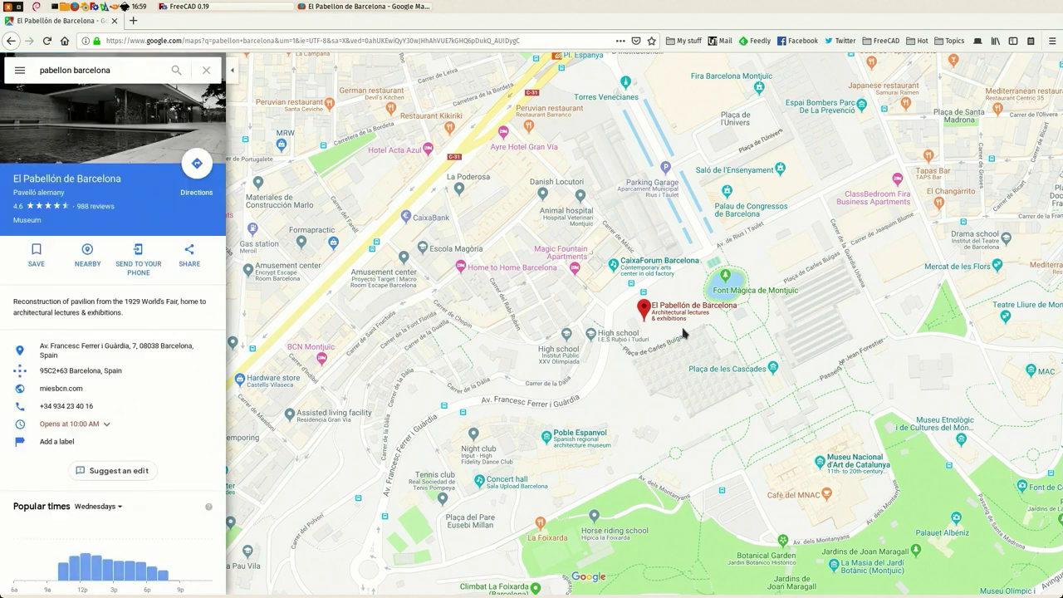
scroll(698, 317, "up", 1)
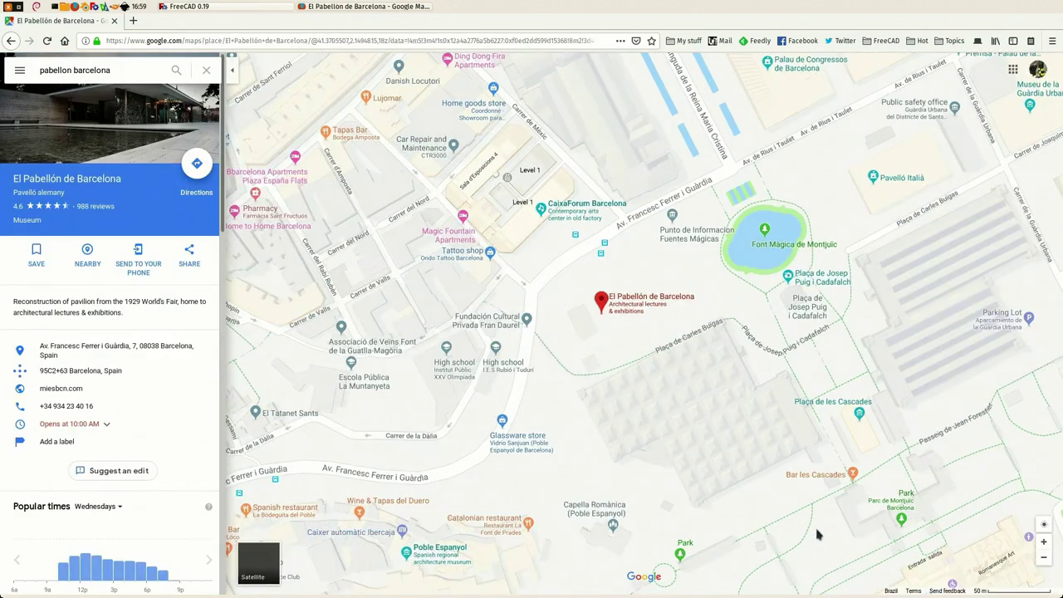
left_click(257, 562)
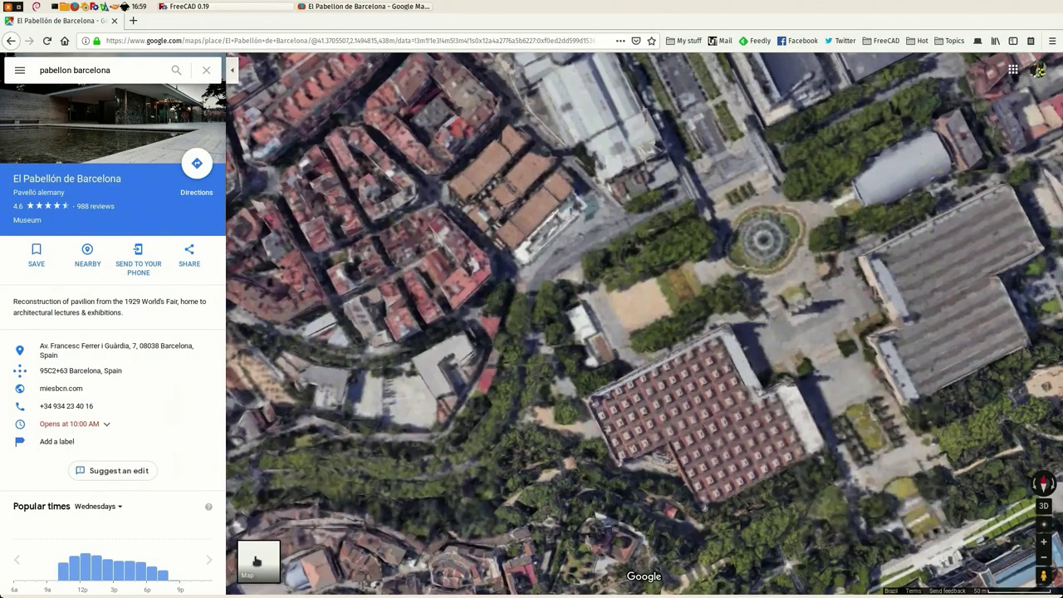
scroll(571, 284, "up", 3)
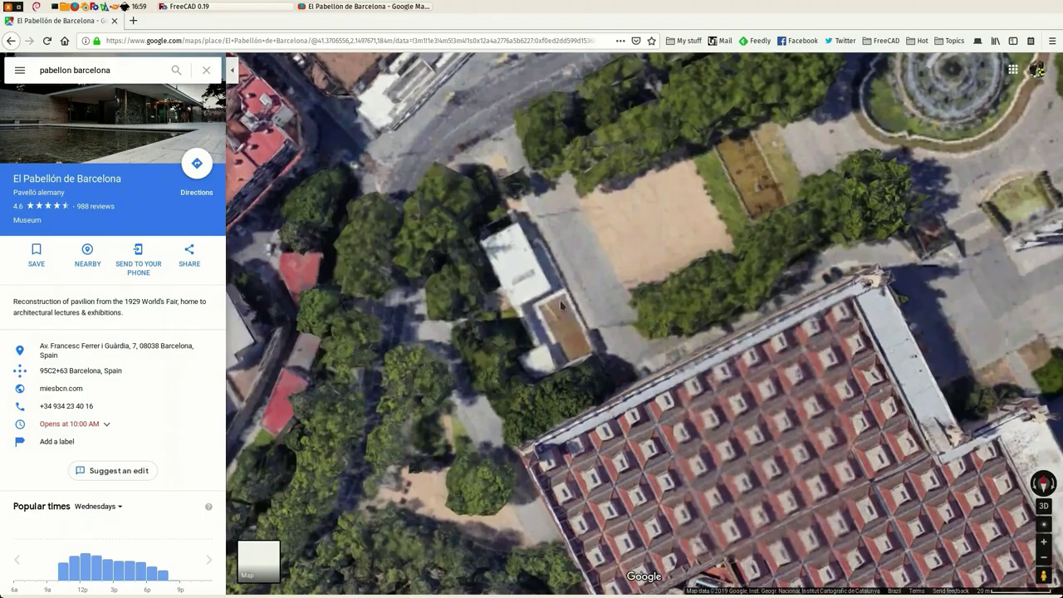
left_click_drag(560, 305, 565, 372, "ctrl")
scroll(558, 370, "up", 3)
scroll(558, 371, "up", 2)
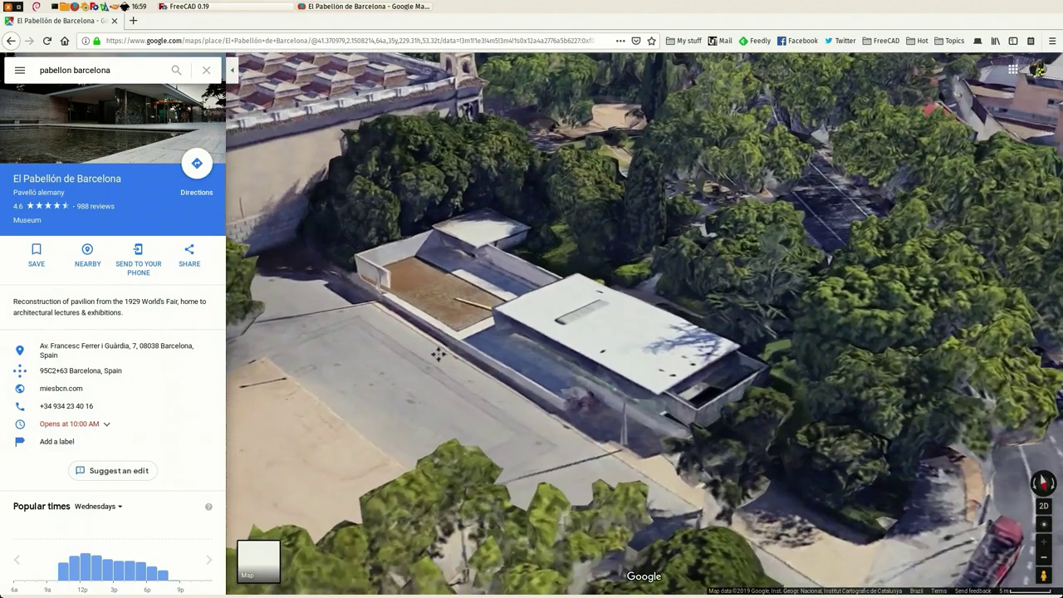
Orbit, pan and zoom the 3D satellite view around the pavilion and its courtyard
left_click_drag(438, 354, 494, 376, "ctrl")
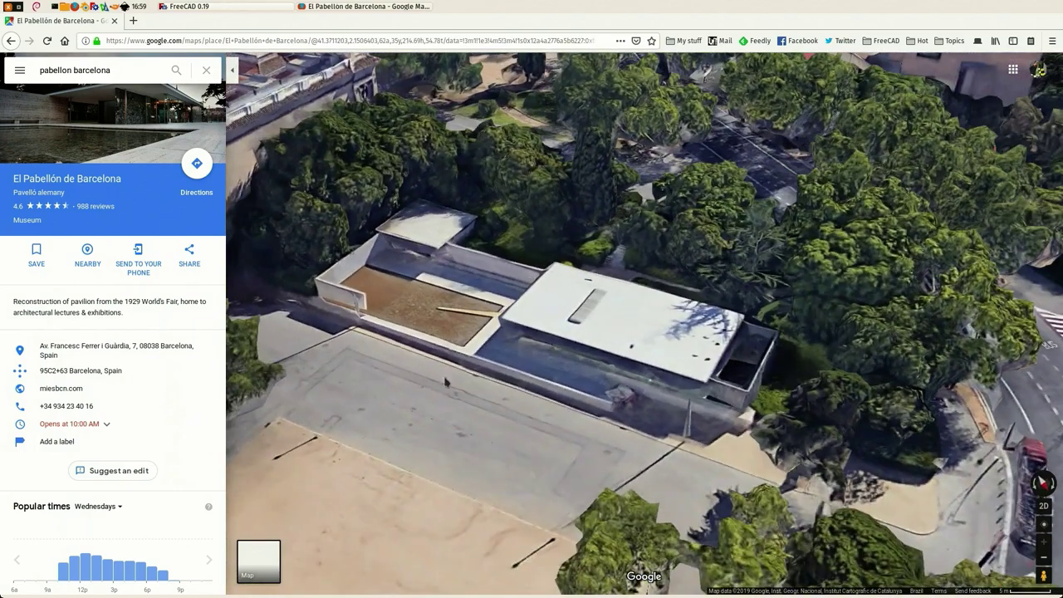
left_click_drag(574, 438, 724, 391, "ctrl")
scroll(714, 407, "up", 5)
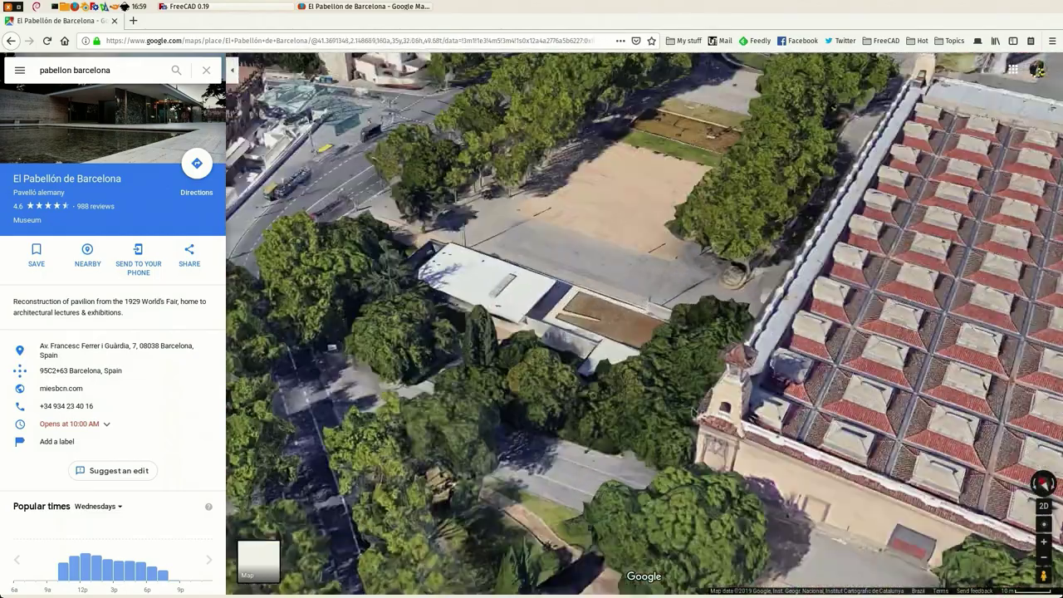
scroll(586, 425, "down", 2)
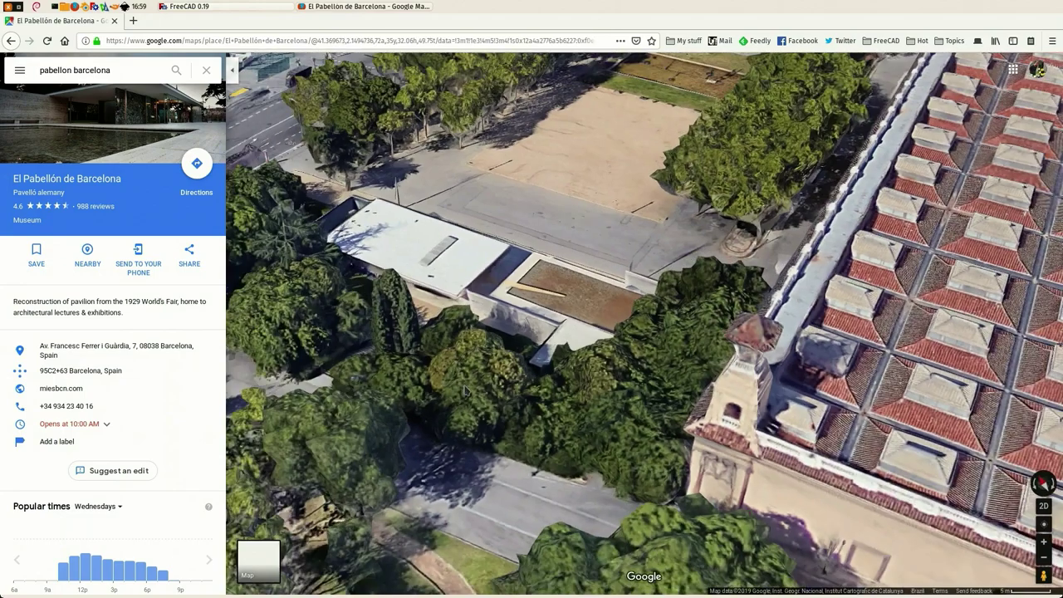
left_click_drag(465, 391, 531, 468)
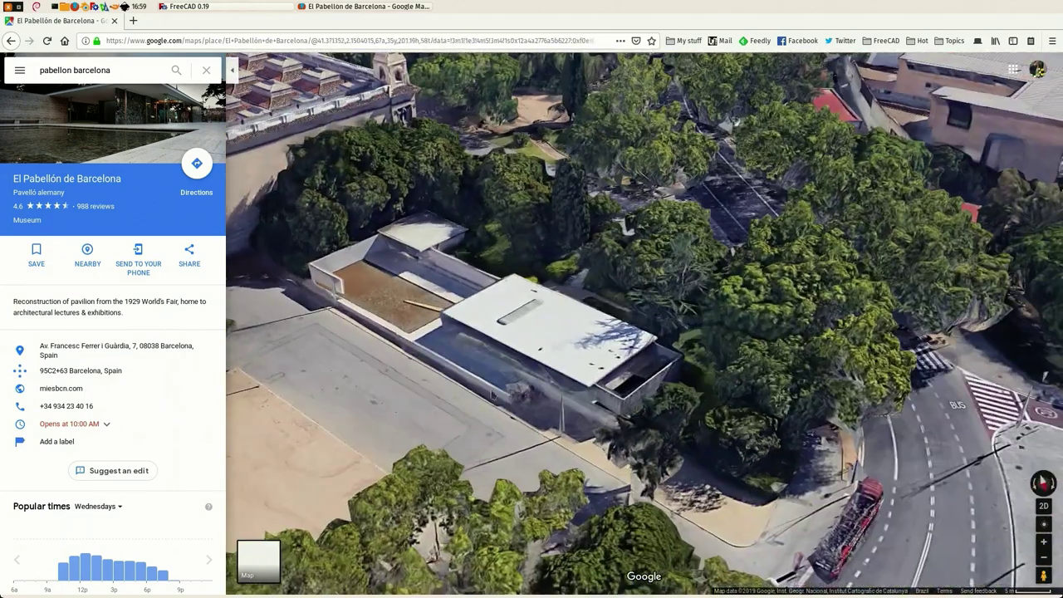
scroll(493, 396, "up", 3)
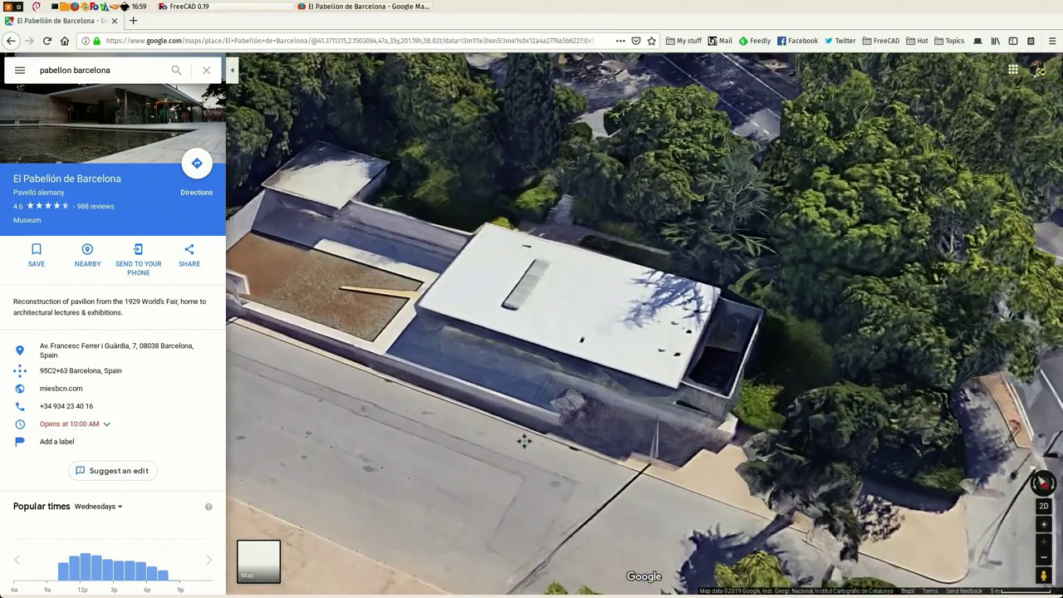
scroll(523, 441, "down", 3)
scroll(579, 401, "up", 3)
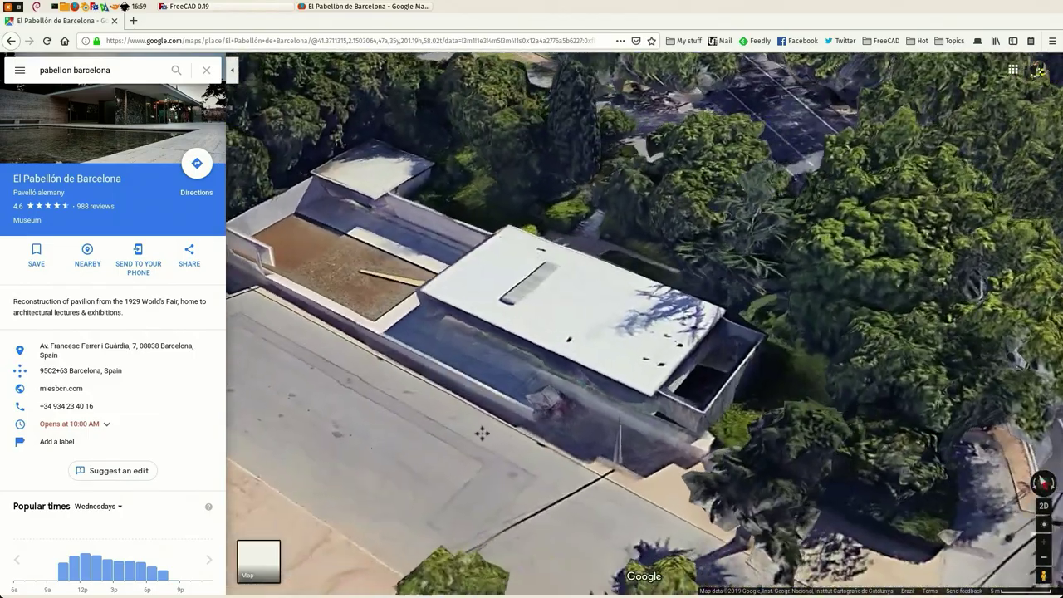
left_click_drag(482, 432, 447, 468, "ctrl")
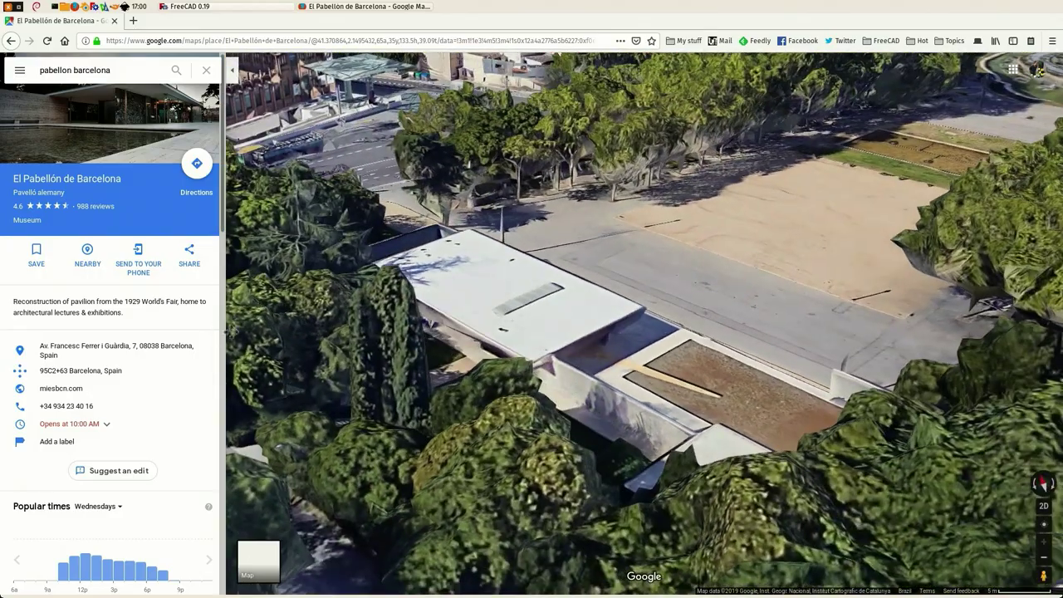
left_click_drag(226, 330, 609, 380, "ctrl")
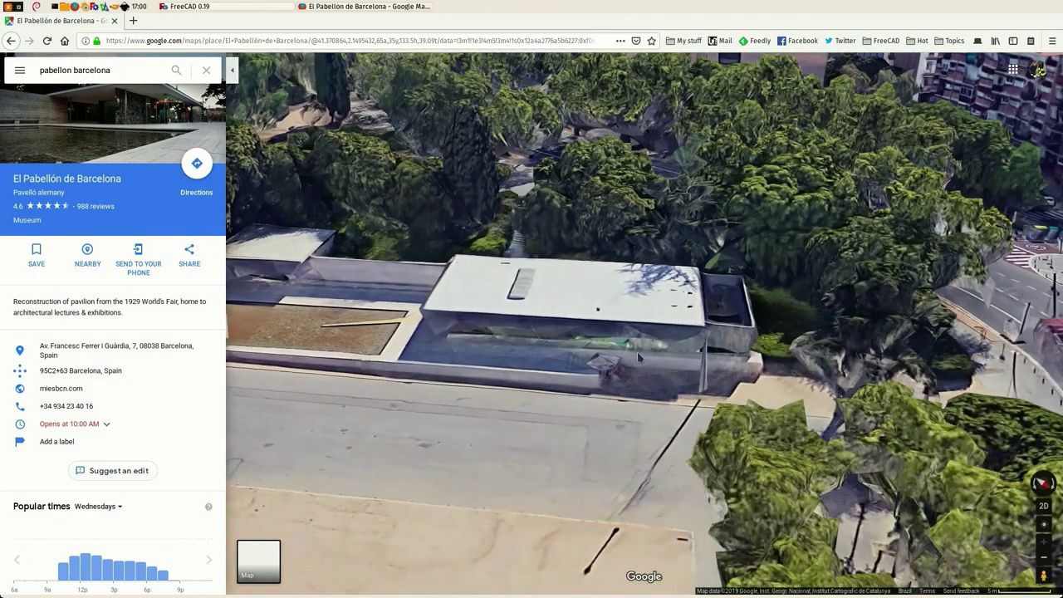
scroll(638, 357, "down", 5)
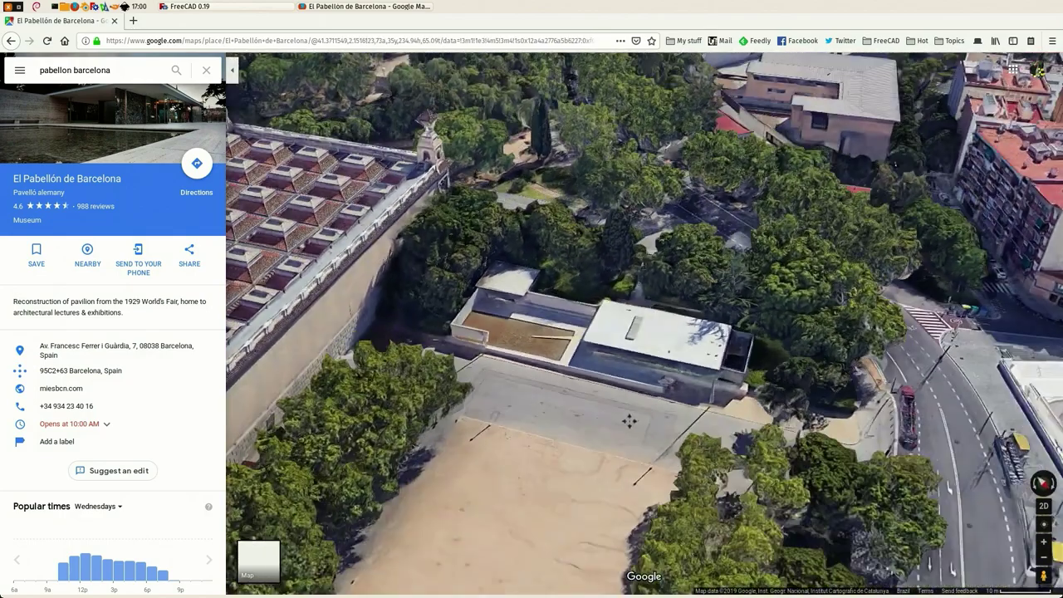
left_click_drag(628, 422, 608, 427, "ctrl")
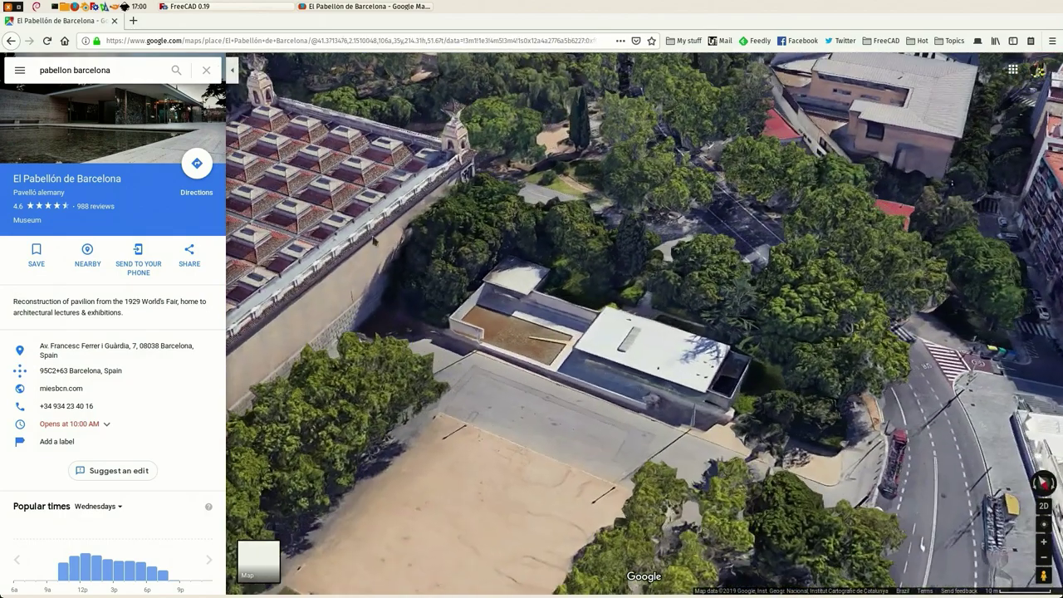
Select the page address, go back, and list the recently visited pages
left_click(212, 40)
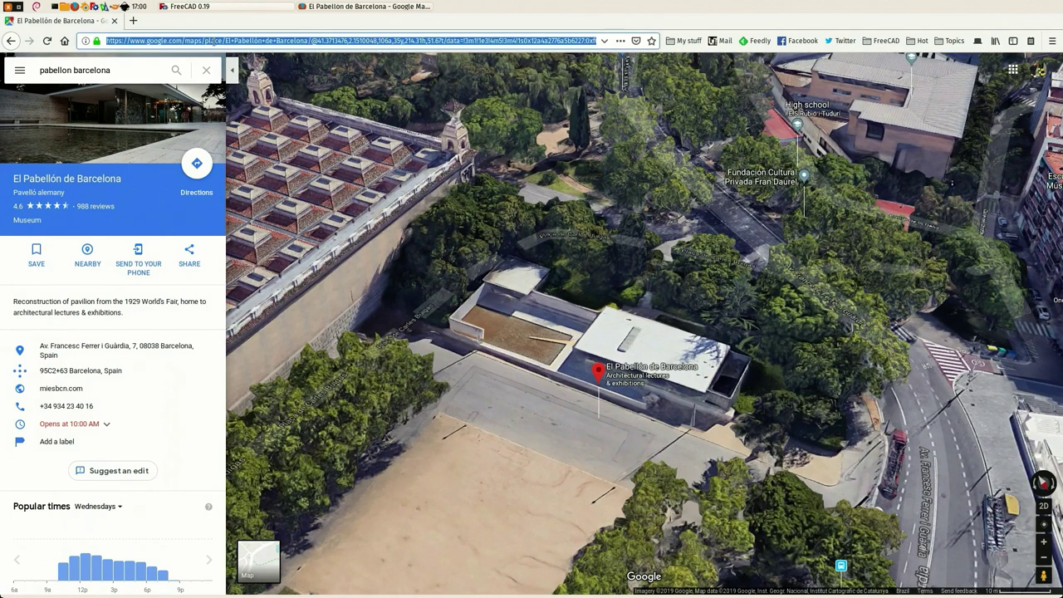
left_click(12, 41)
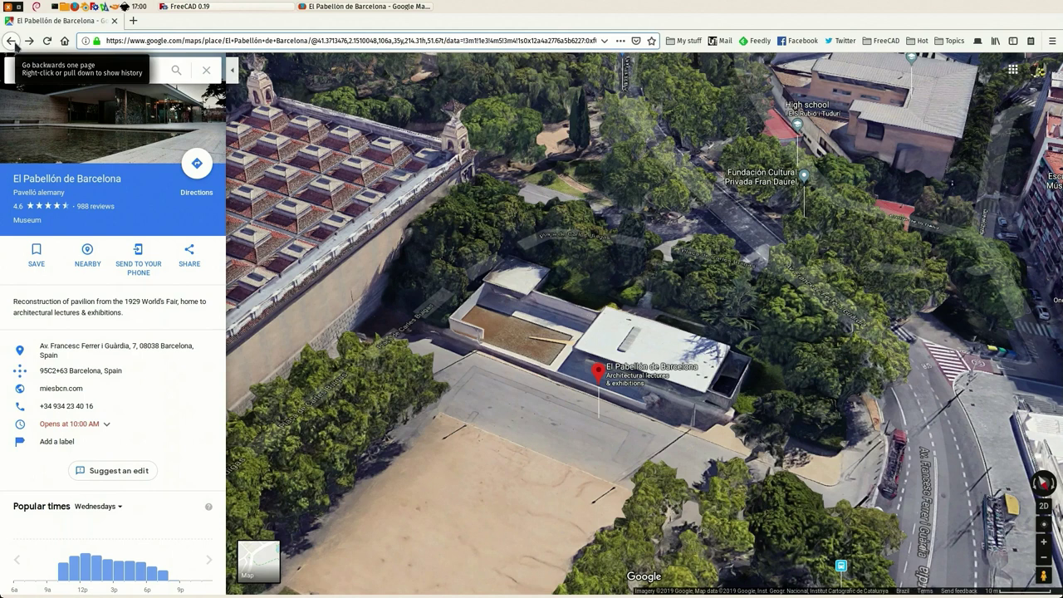
right_click(14, 45)
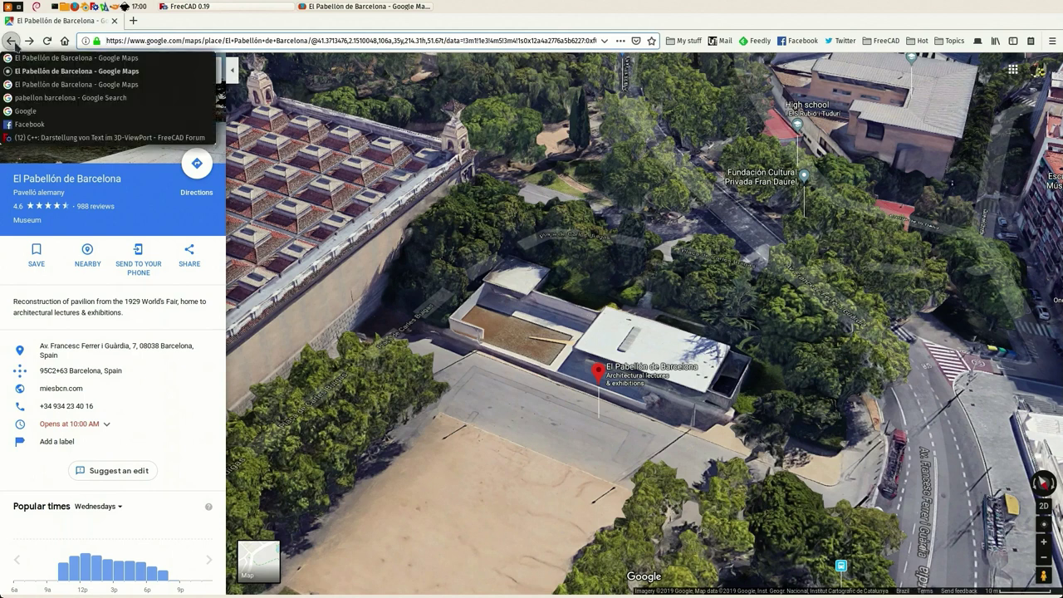
Search Google for 'barcelona gis' and open the 'Introduction | GeoPortal | Ajuntament de Barcelona' result
left_click(34, 115)
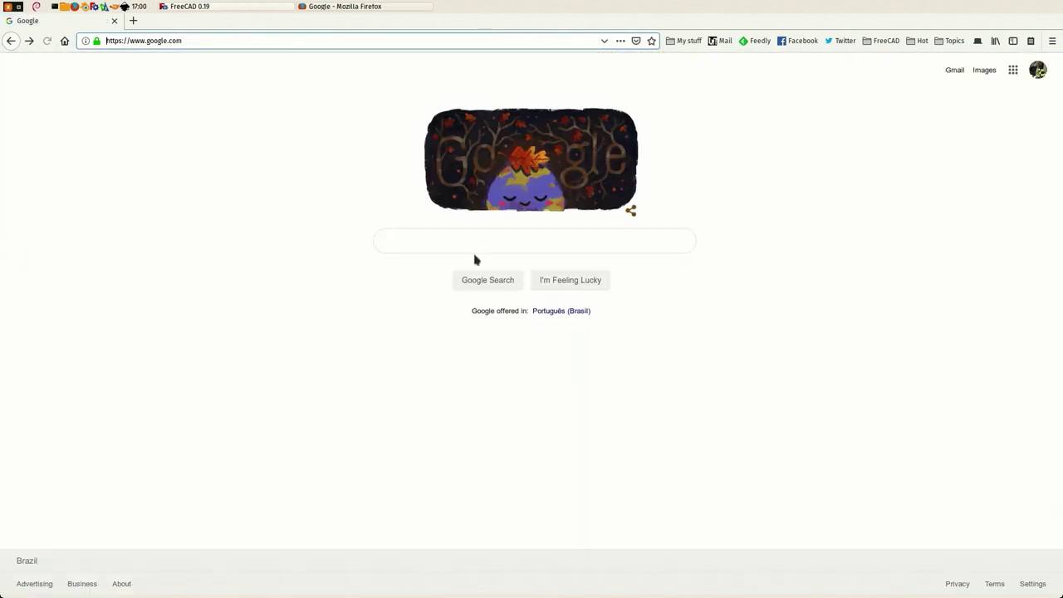
type("ba")
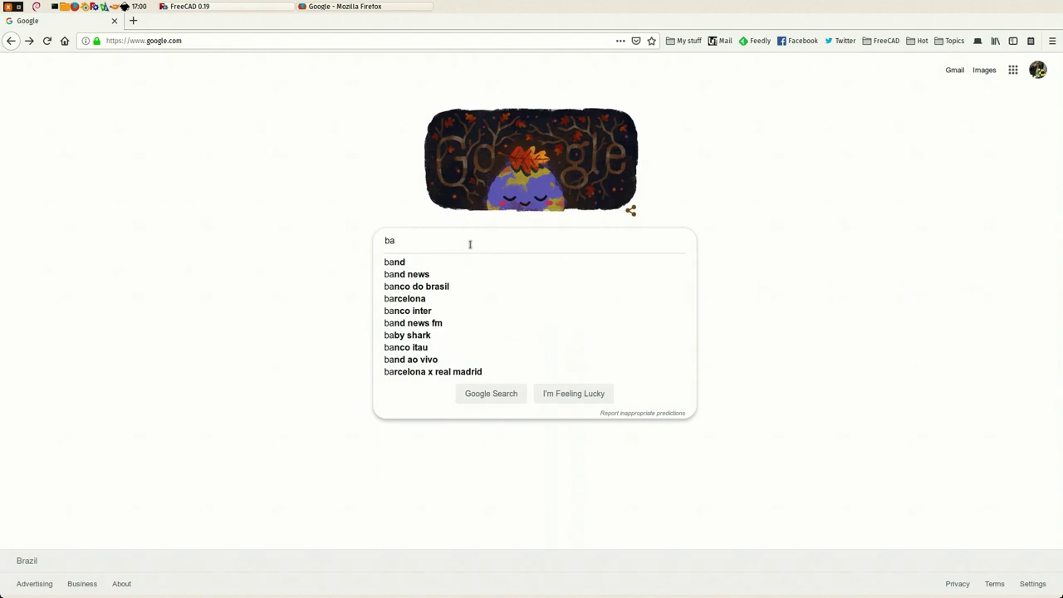
type("celona go")
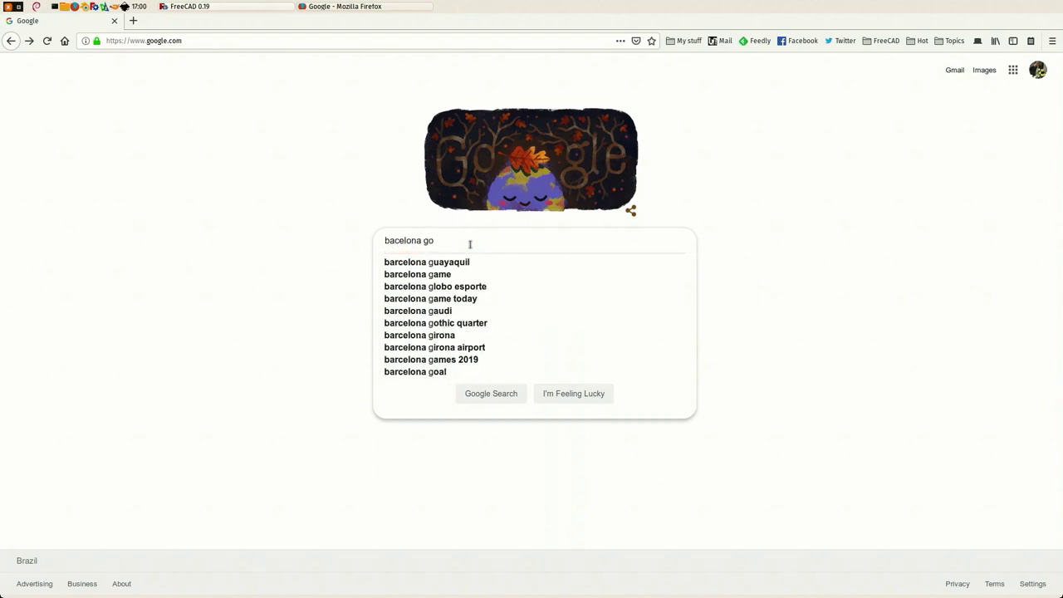
key("BackSpace")
type("is")
key("Return")
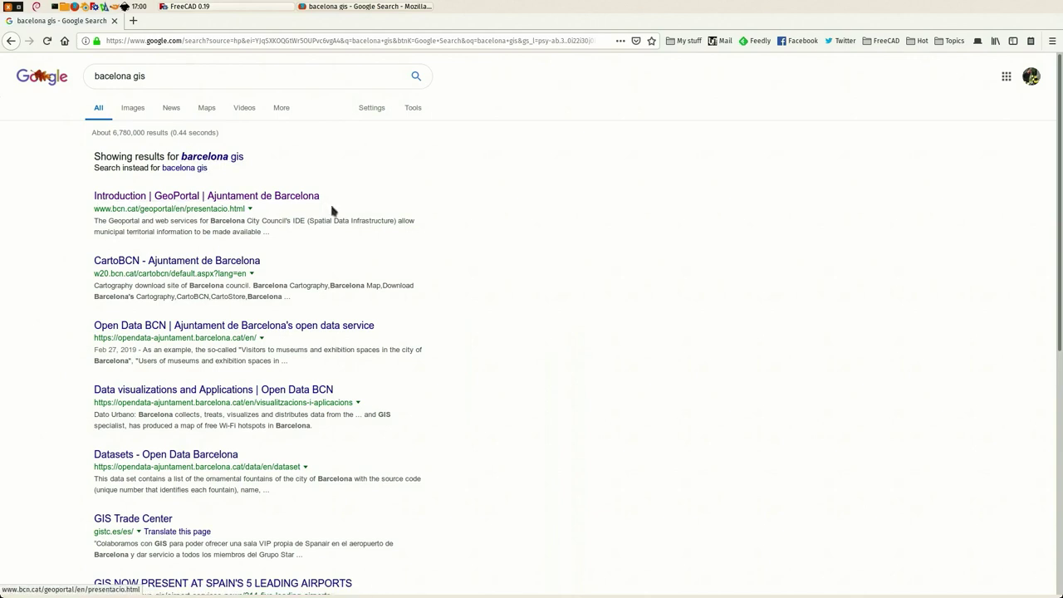
left_click(189, 196)
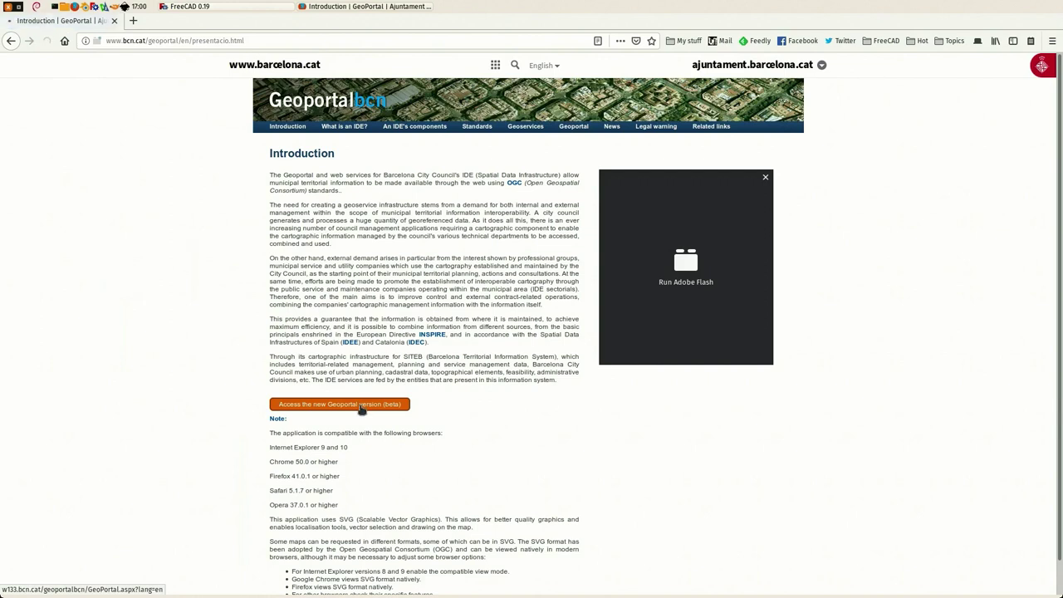
Launch the new Geoportal beta viewer and zoom onto Pavelló Mies van der Rohe at about 1:1363
left_click(361, 405)
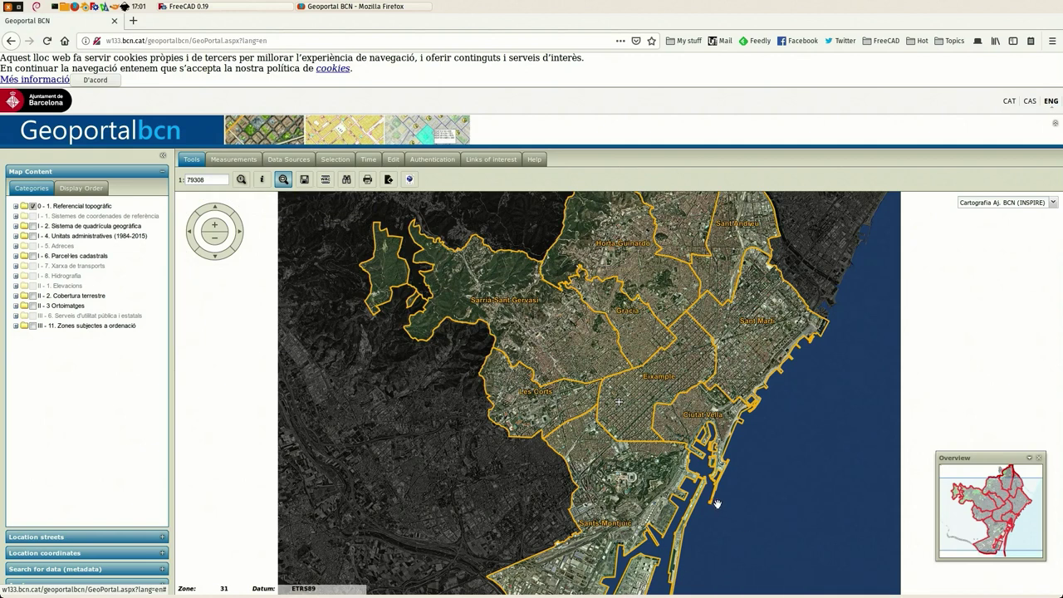
scroll(717, 504, "up", 2)
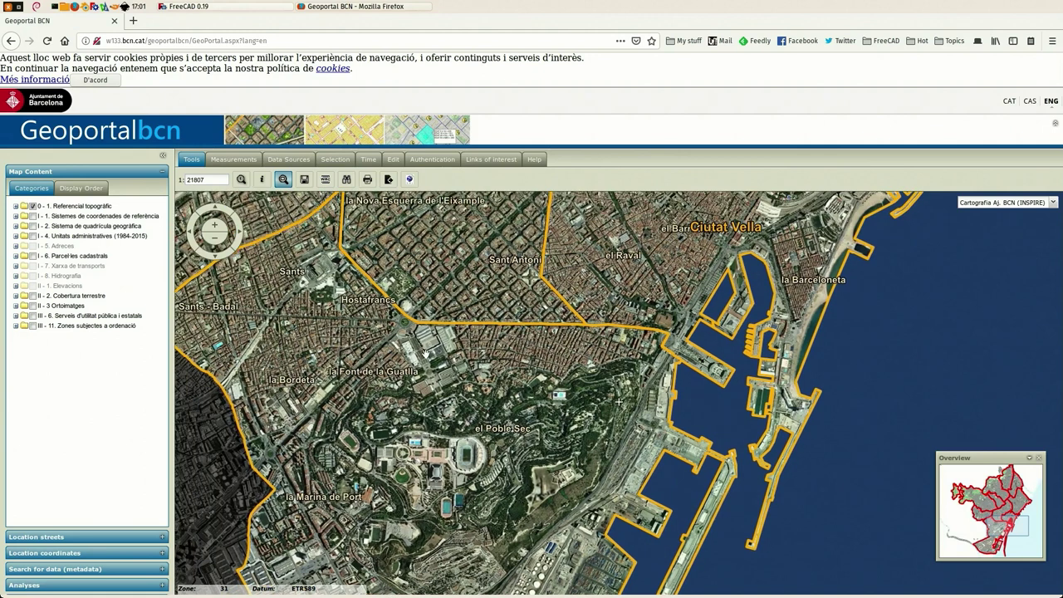
scroll(425, 353, "up", 2)
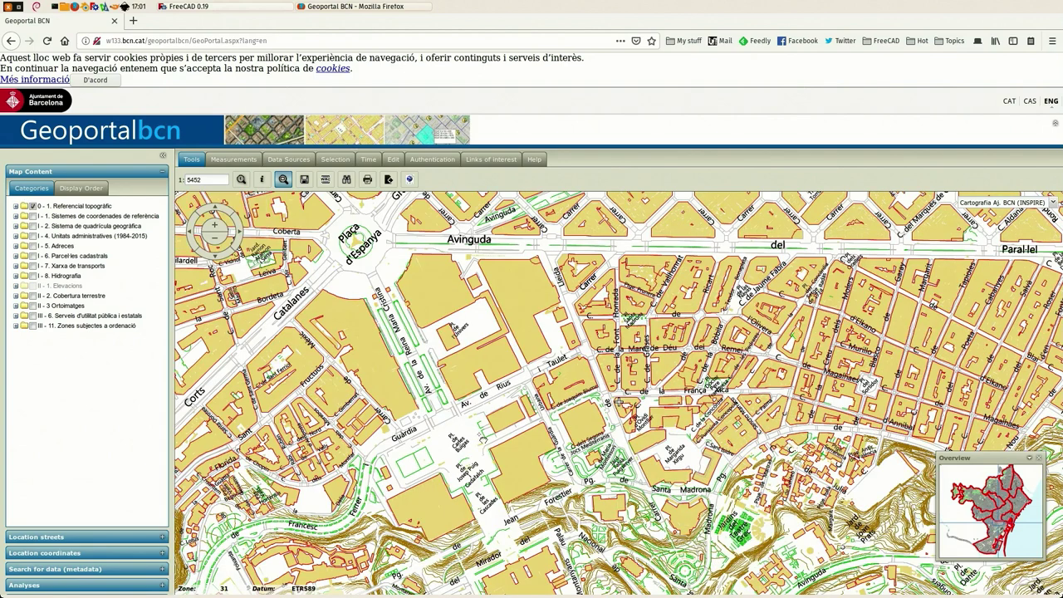
scroll(467, 344, "up", 3)
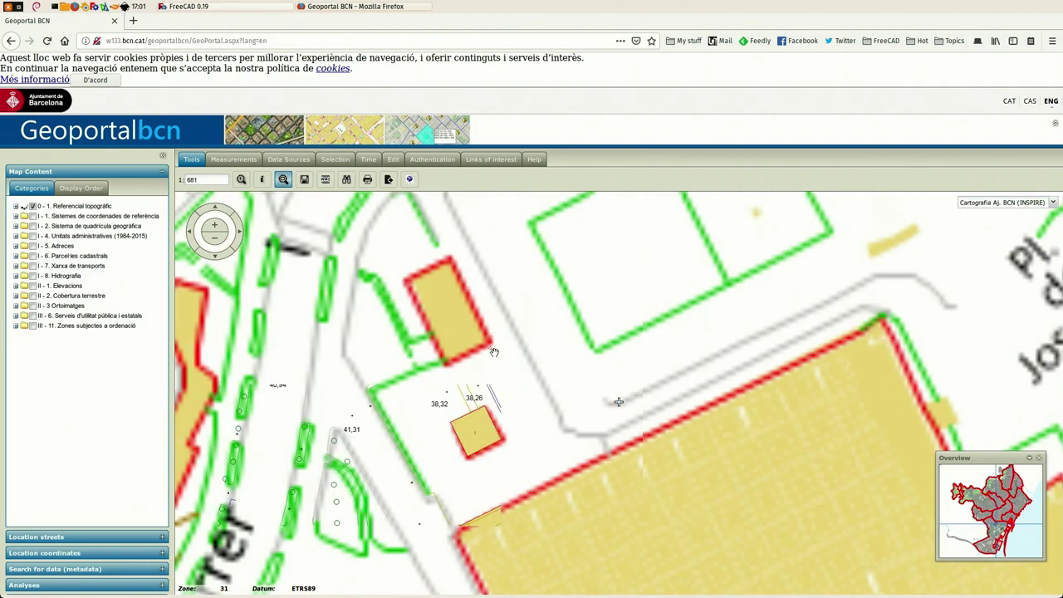
scroll(496, 347, "down", 2)
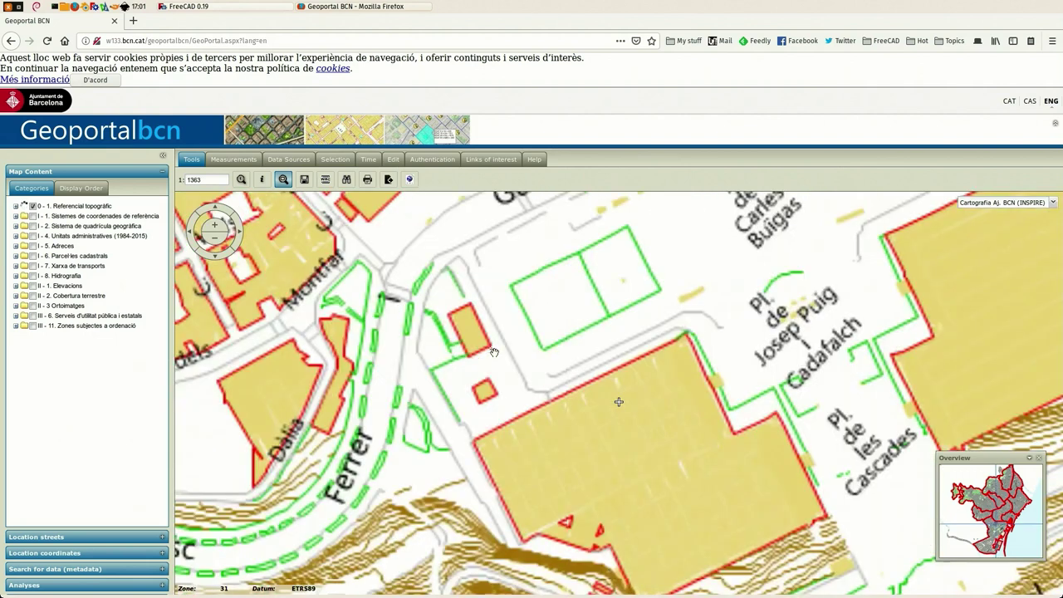
scroll(501, 340, "up", 2)
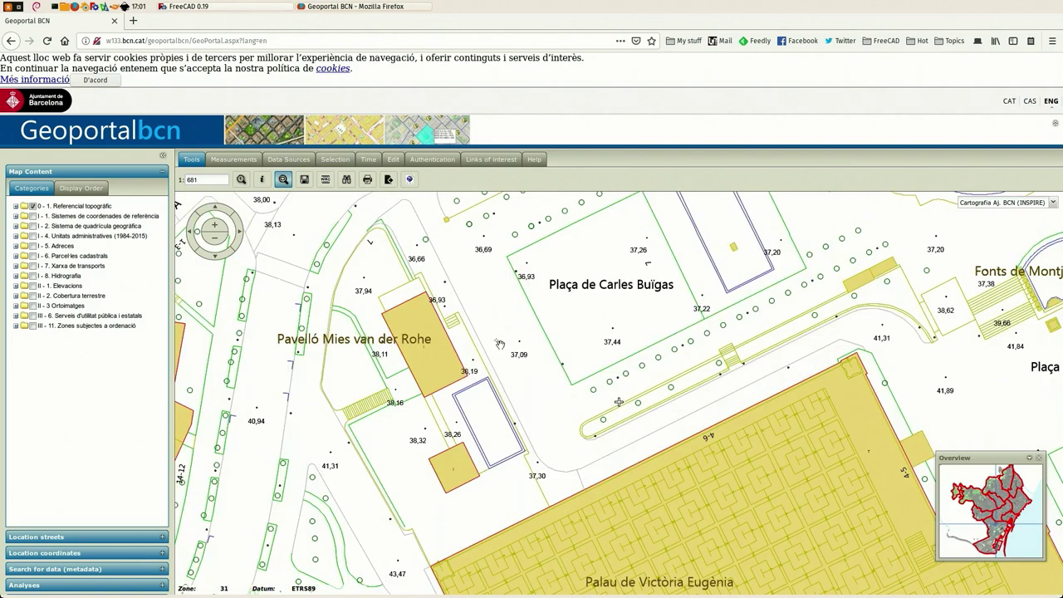
scroll(459, 380, "up", 1)
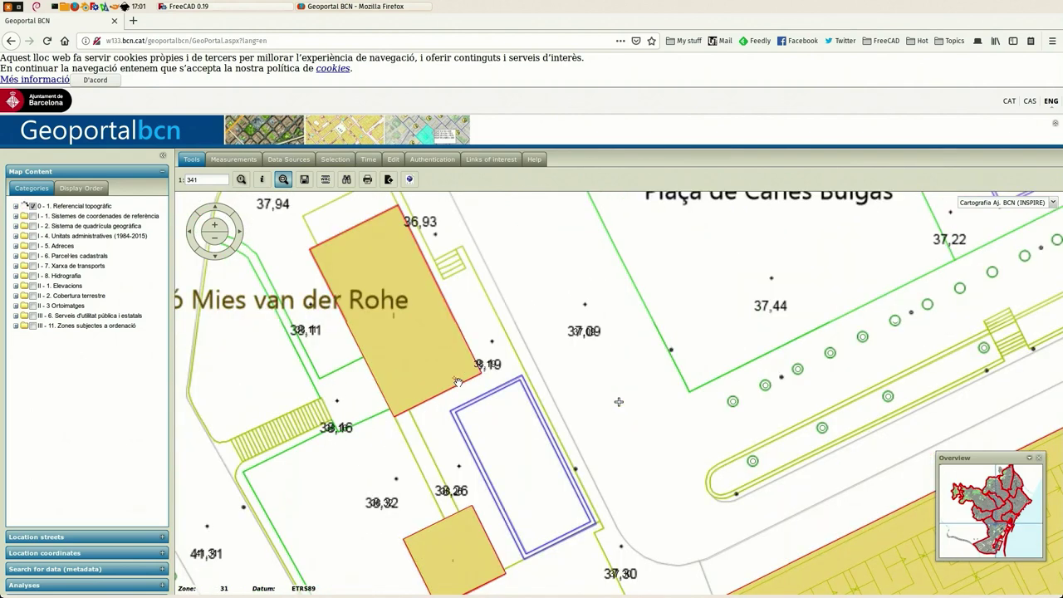
scroll(462, 380, "down", 1)
left_click_drag(461, 380, 495, 364)
scroll(495, 392, "down", 1)
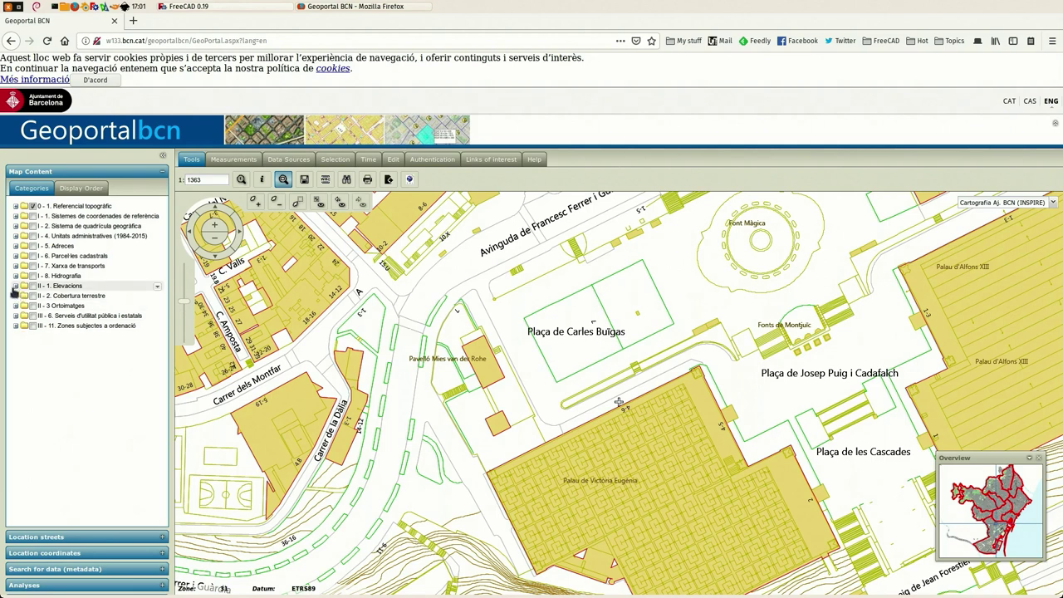
Turn off Planol_BCN and Urbanisme, enable II - 1. Elevacions, and zoom to 1:681
left_click(15, 206)
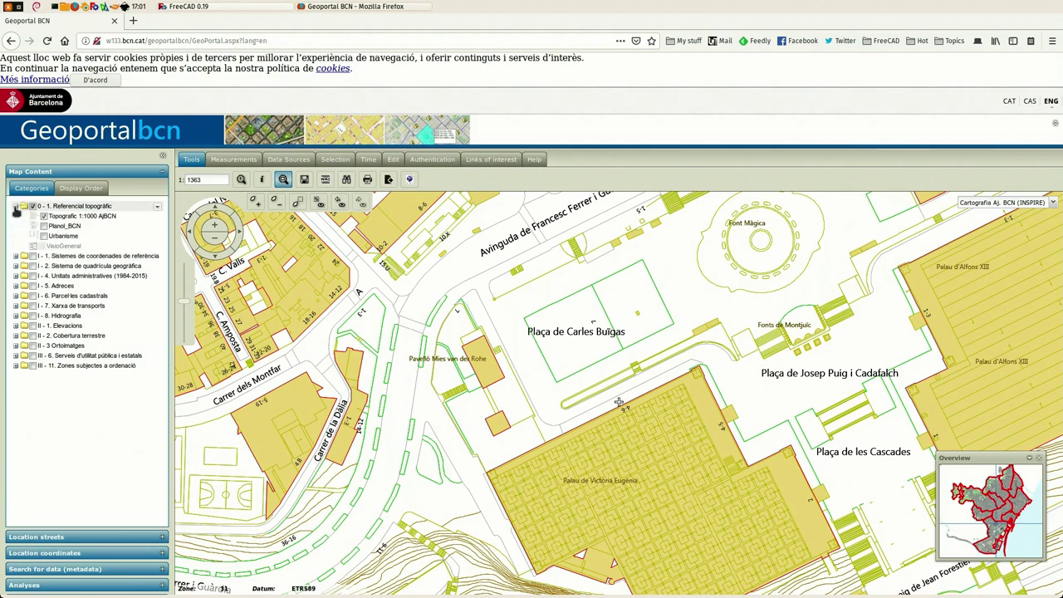
mouse_move(46, 229)
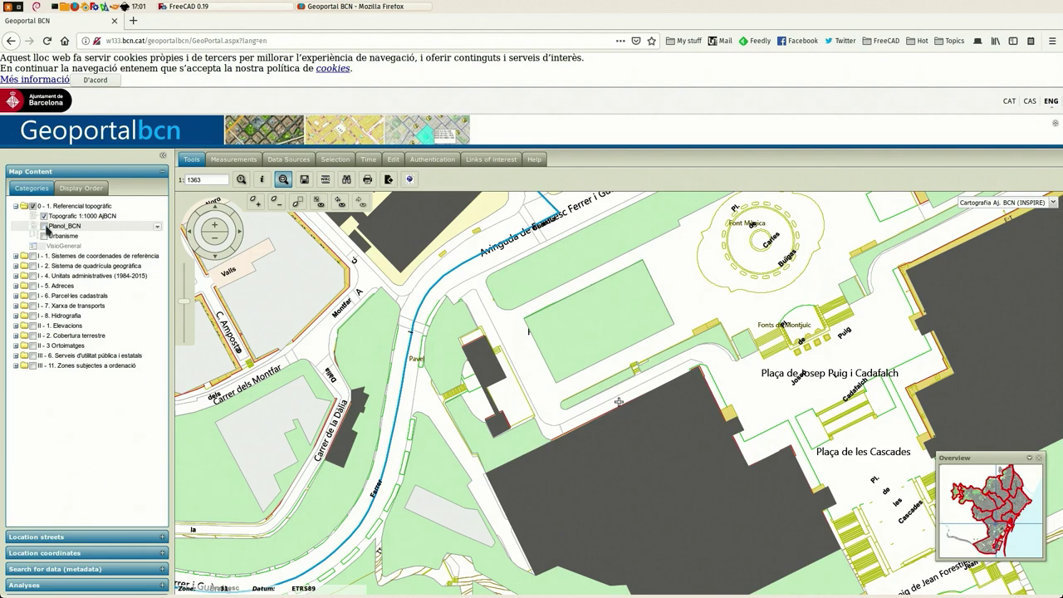
left_click(44, 226)
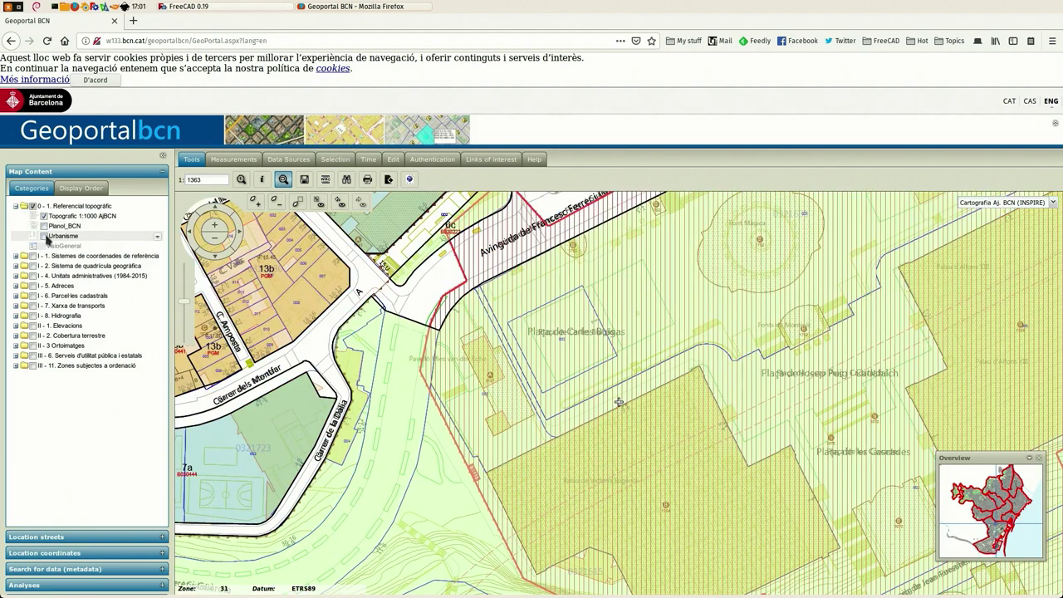
left_click(45, 237)
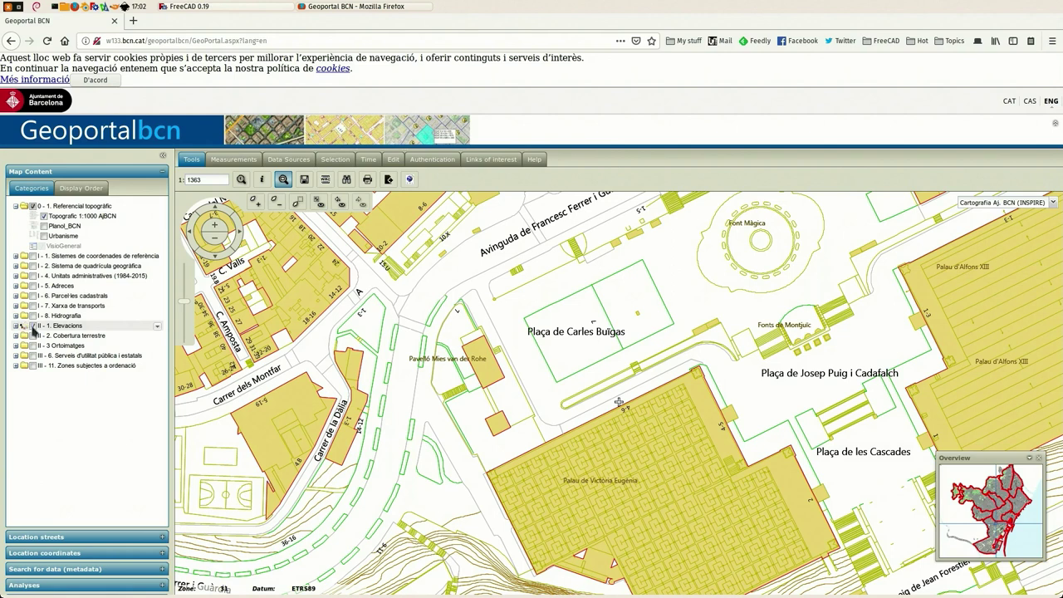
left_click(32, 326)
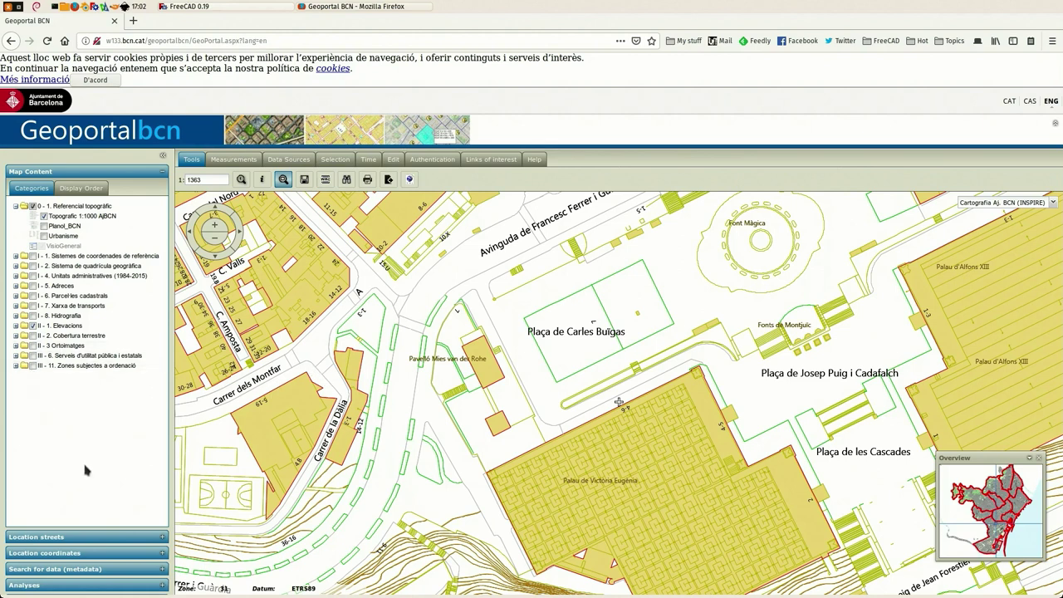
left_click_drag(523, 398, 499, 371)
scroll(470, 306, "up", 1)
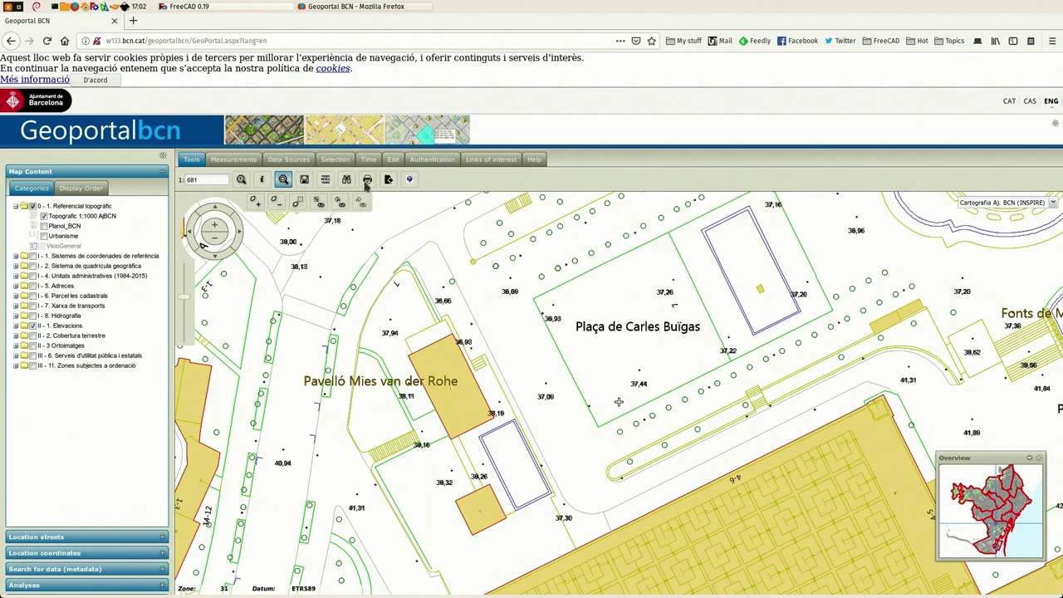
left_click(389, 180)
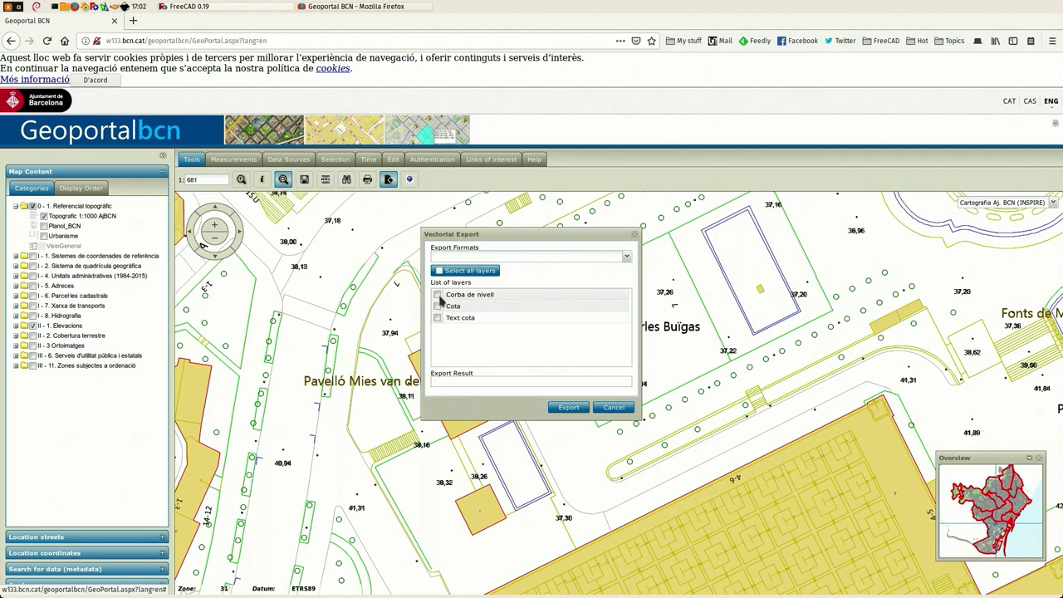
left_click(627, 259)
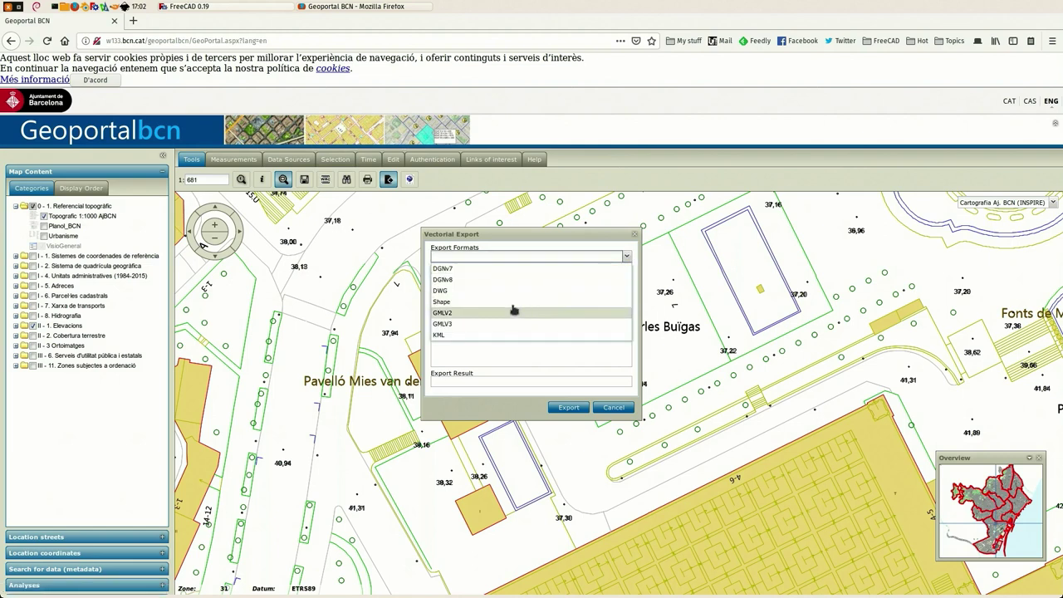
left_click(532, 369)
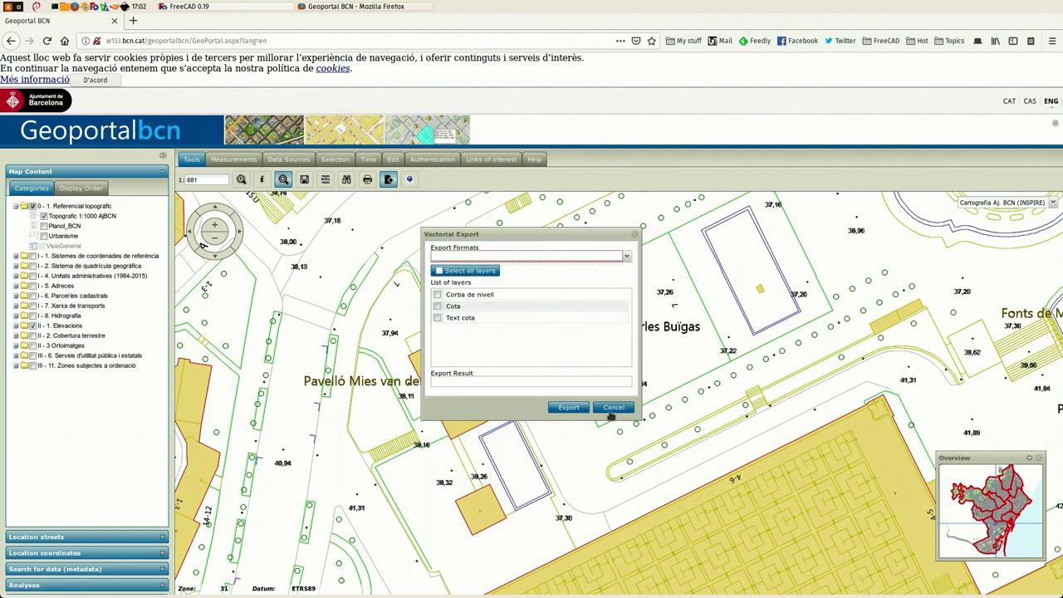
left_click(613, 408)
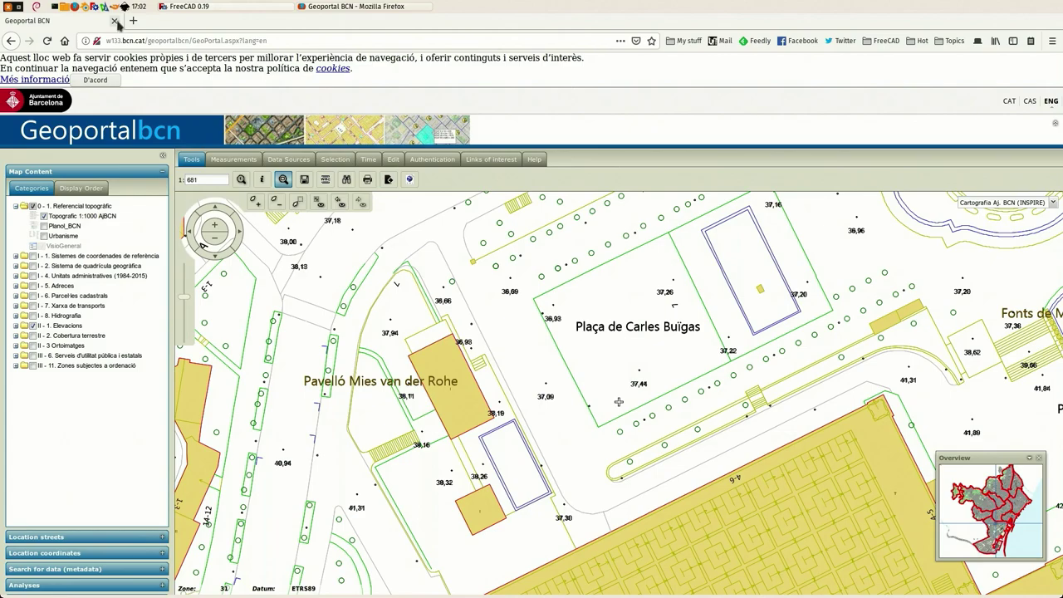
Return to FreeCAD and zoom in on the sloped railing wall Walls004
left_click(115, 20)
left_click_drag(357, 390, 429, 380)
scroll(403, 386, "up", 3)
scroll(404, 386, "down", 1)
right_click_drag(429, 380, 461, 408)
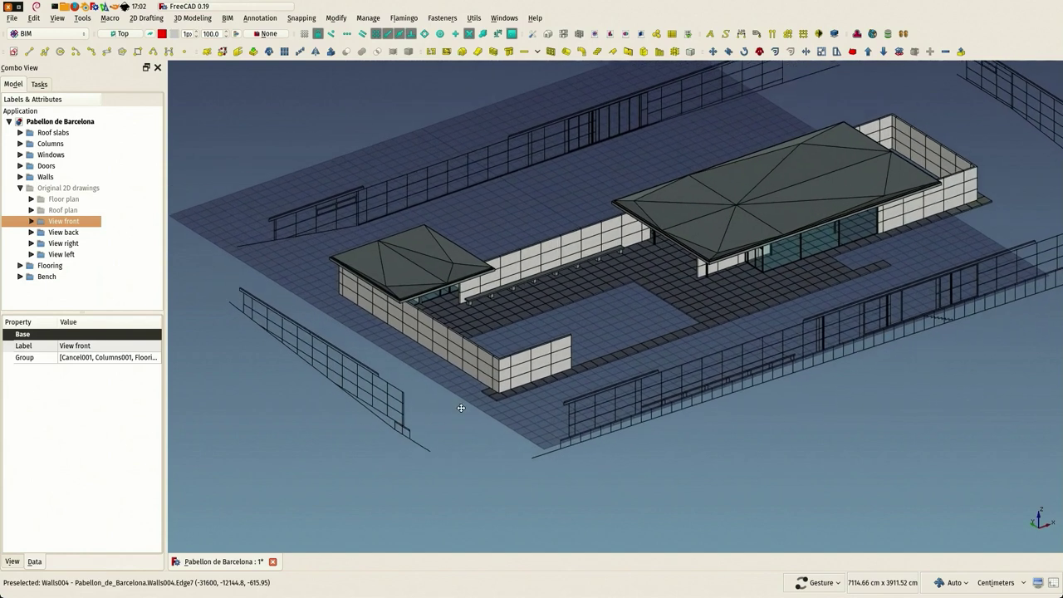
scroll(462, 411, "down", 2)
left_click_drag(467, 408, 450, 401)
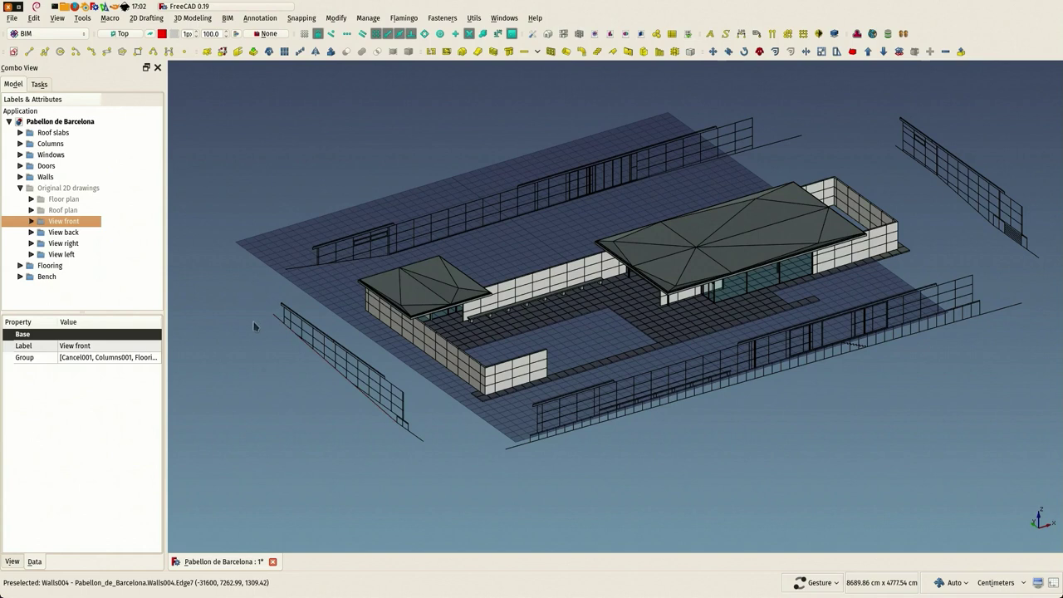
scroll(256, 324, "up", 2)
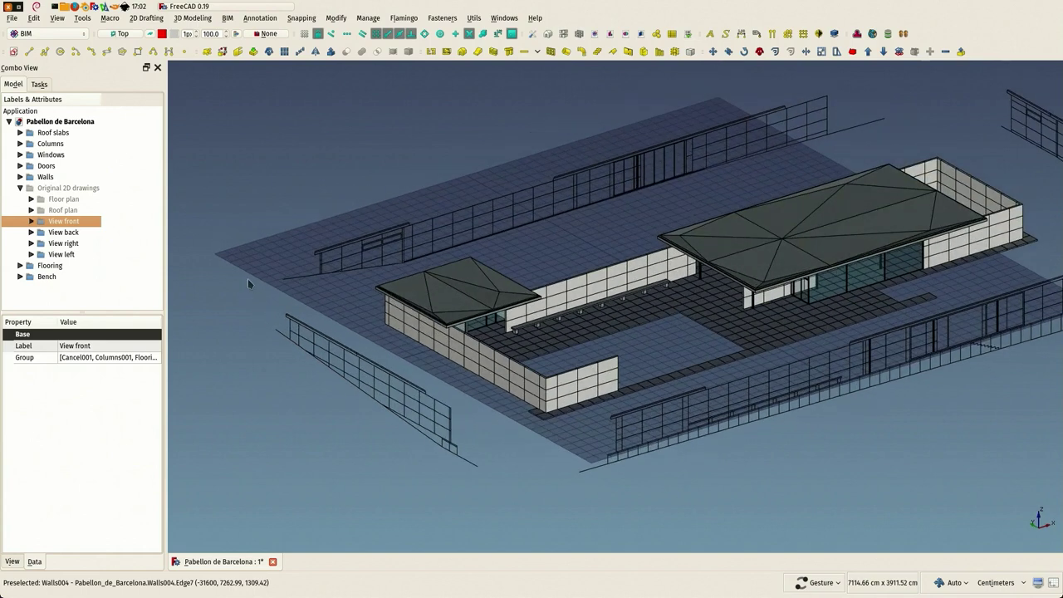
scroll(248, 278, "up", 2)
scroll(264, 271, "up", 2)
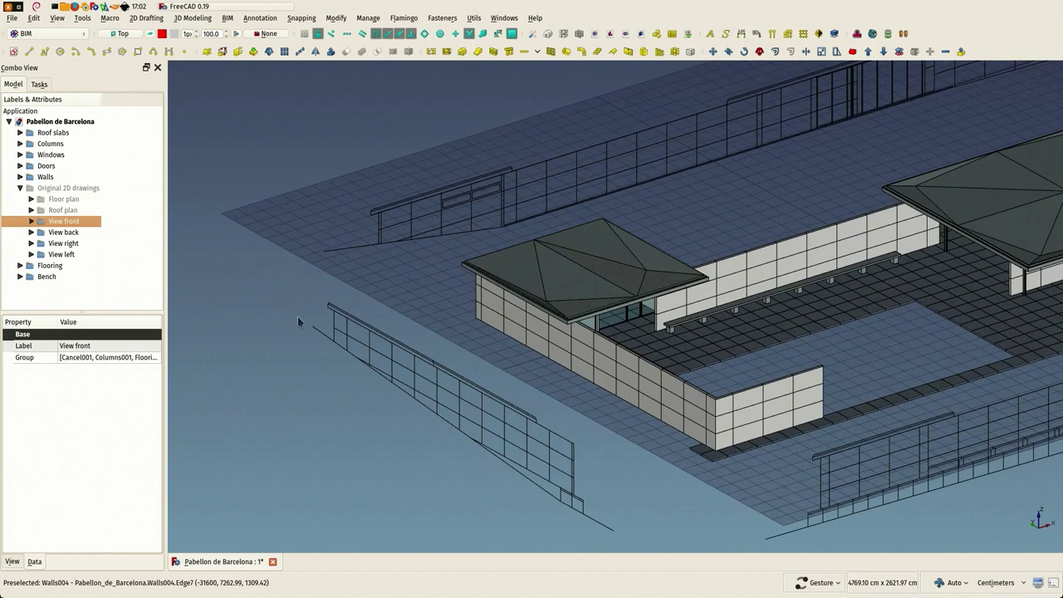
scroll(304, 328, "up", 2)
scroll(291, 312, "down", 10)
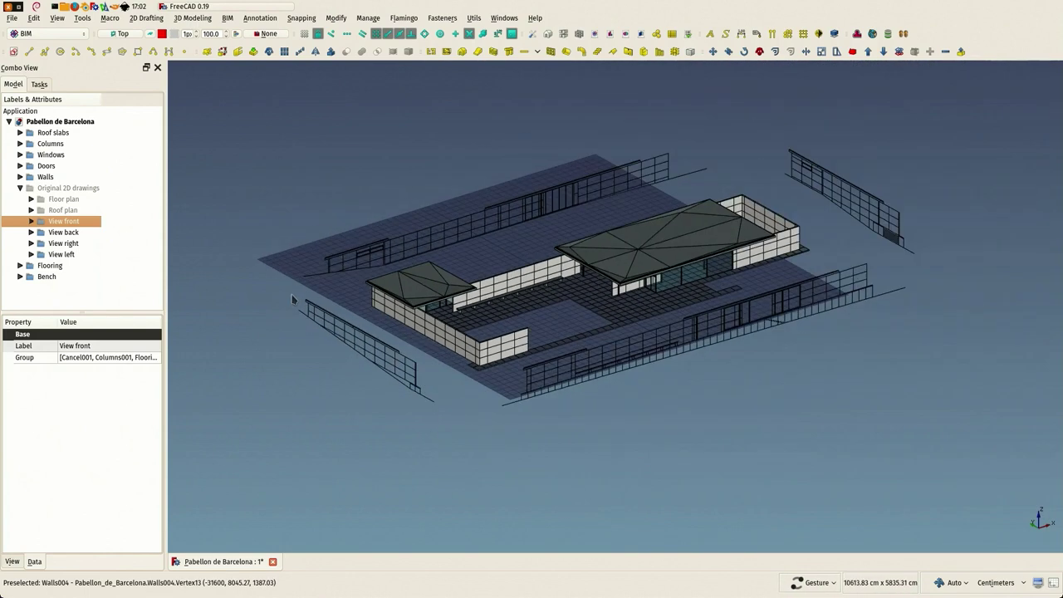
scroll(286, 309, "up", 20)
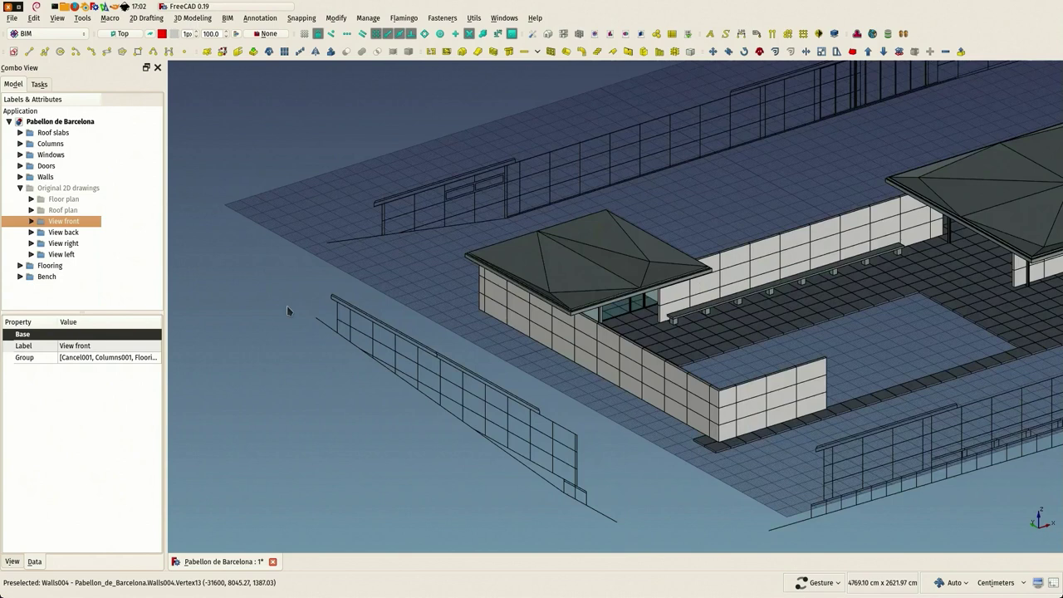
scroll(384, 301, "up", 4)
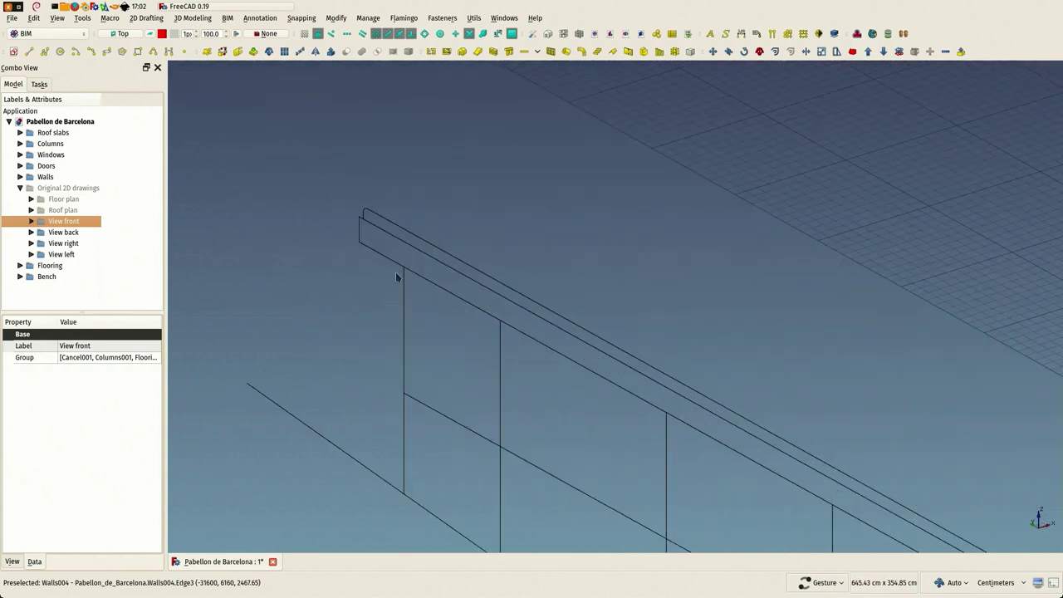
Align the working plane to Walls004's vertical end edge, then zoom out to show the grid
left_click(404, 274)
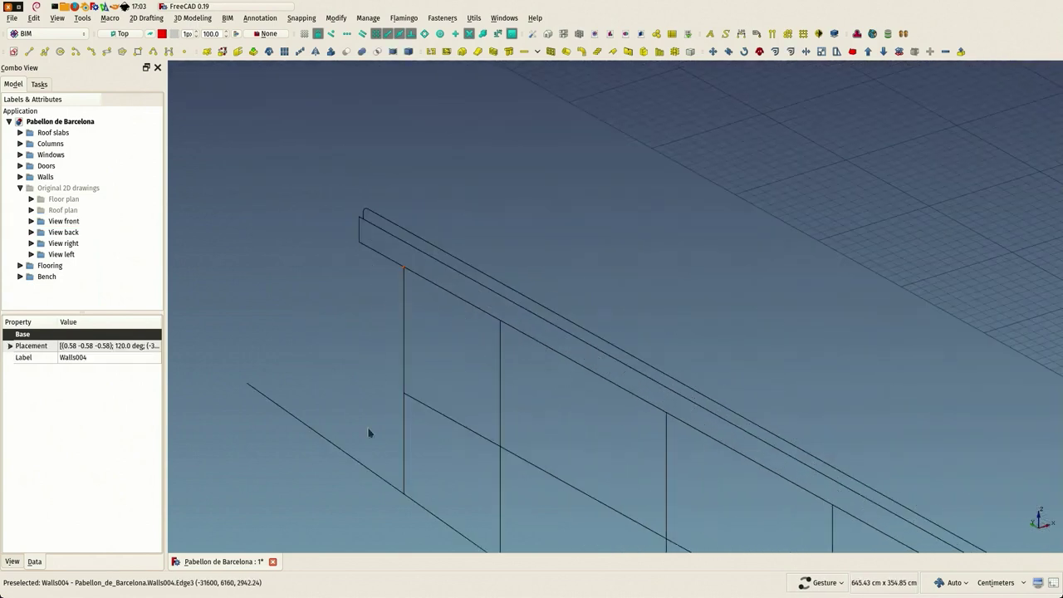
left_click(405, 496)
left_click_drag(403, 498, 427, 484)
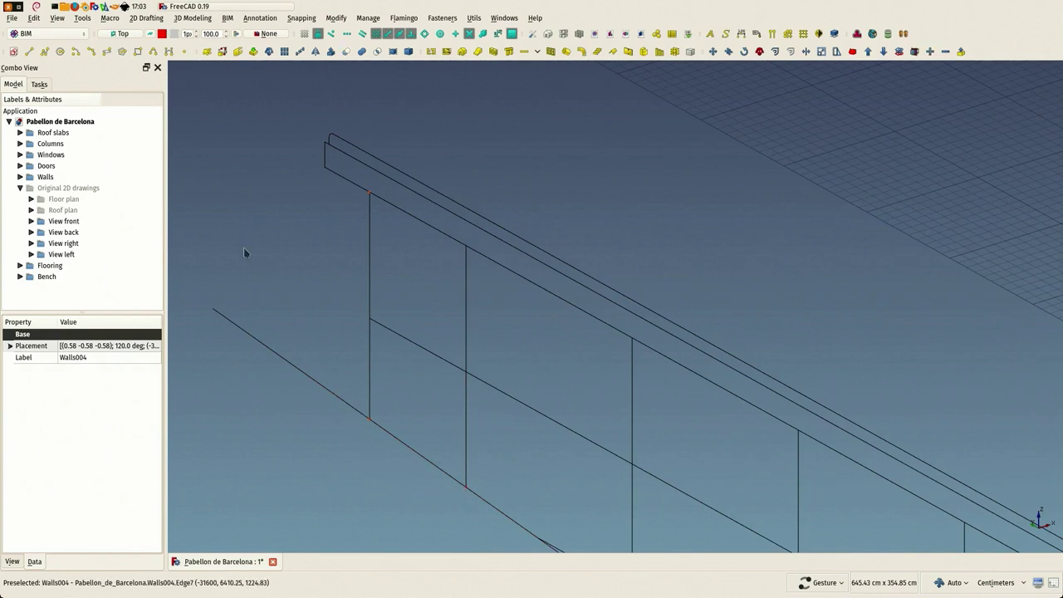
scroll(324, 184, "down", 3)
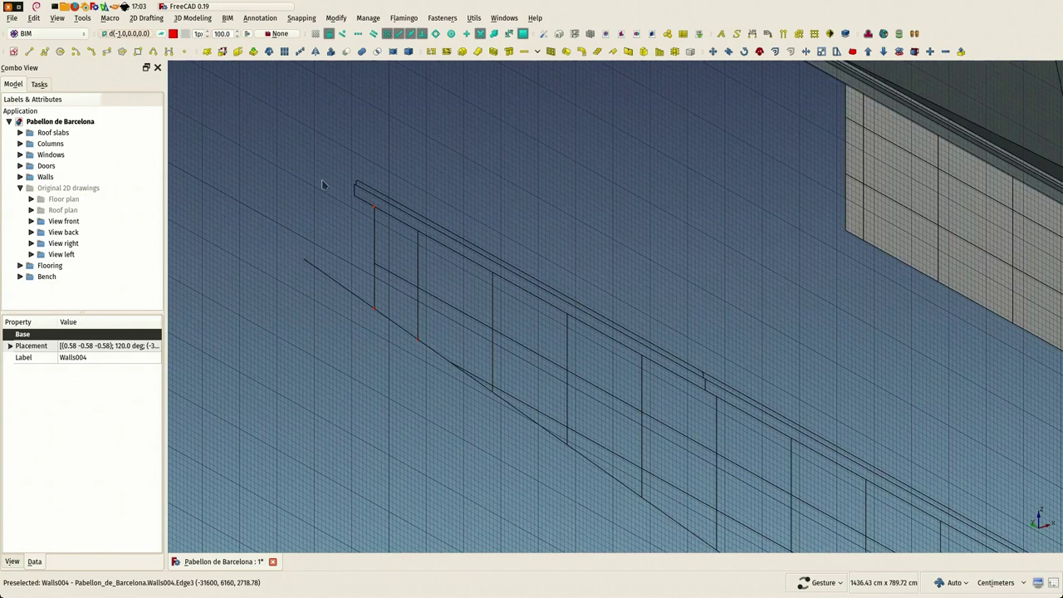
scroll(367, 217, "down", 4)
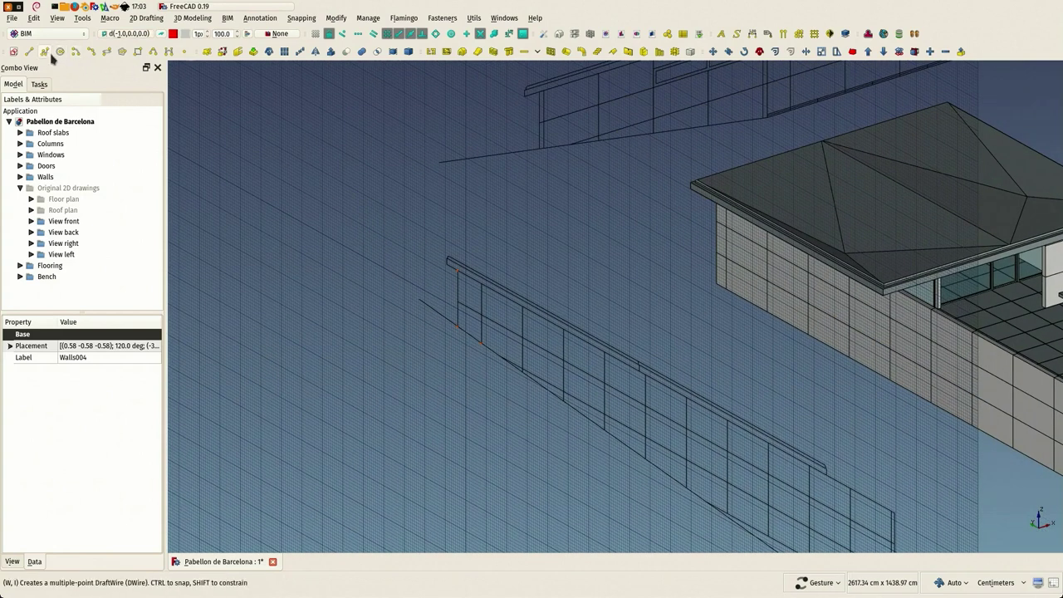
Draw Wire011, about 3941.7 cm, along the ground line beneath the sloped railing wall
left_click(45, 52)
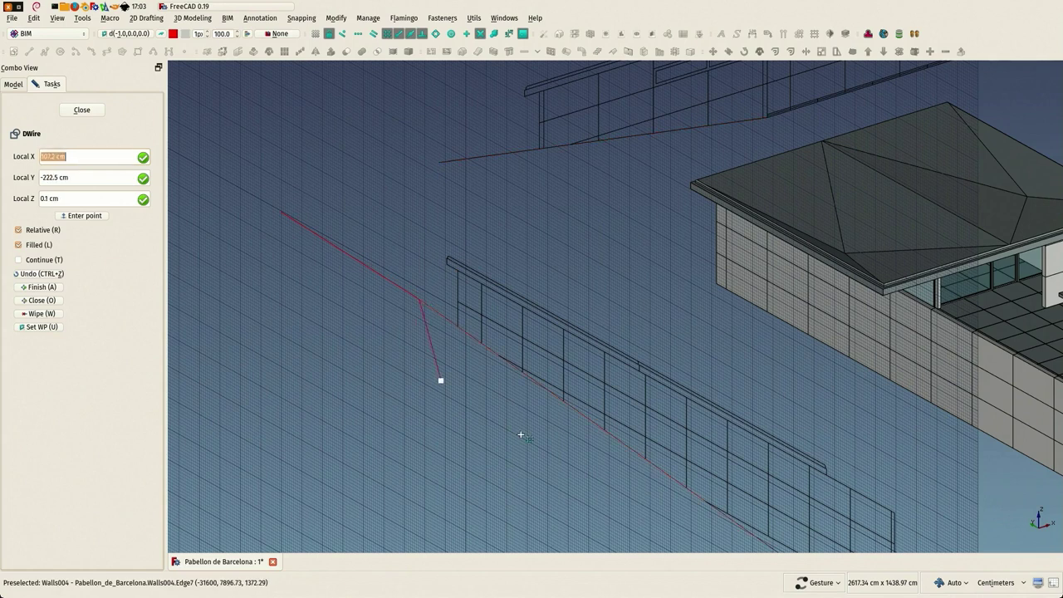
scroll(453, 380, "down", 2)
scroll(608, 478, "up", 3)
scroll(608, 479, "down", 2)
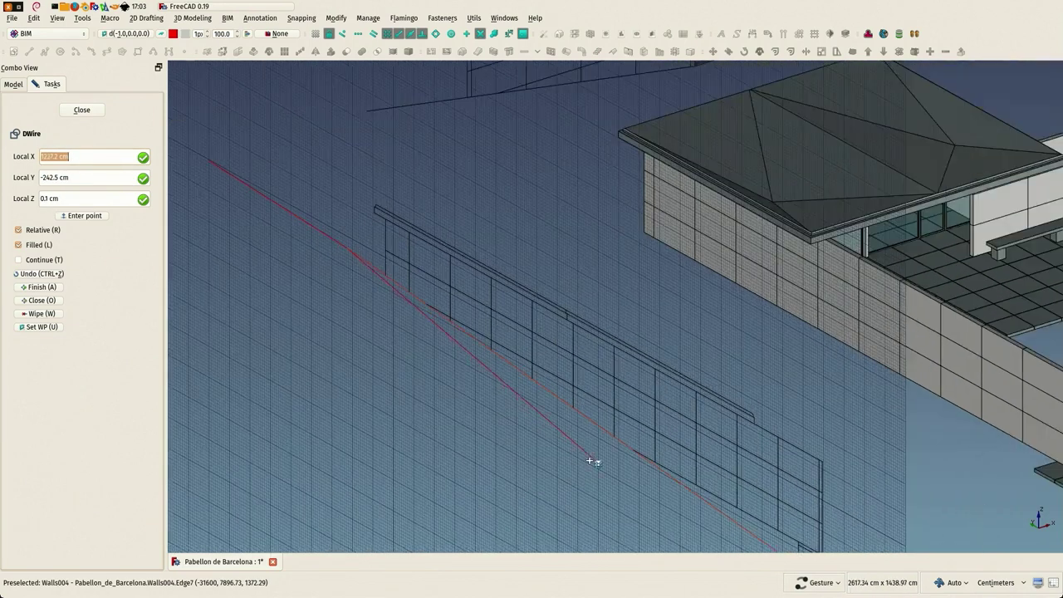
scroll(493, 387, "up", 4)
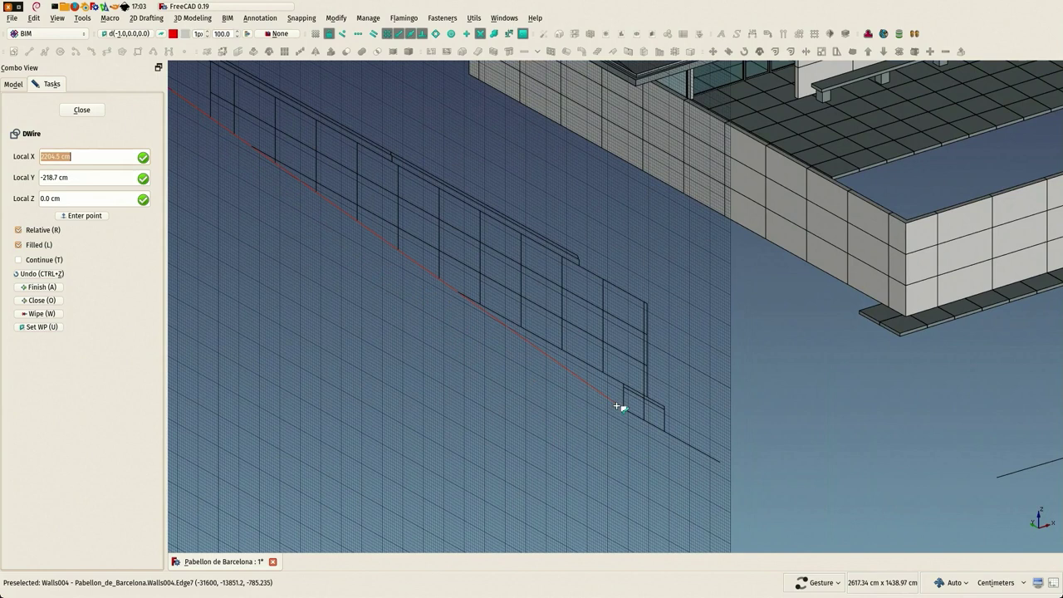
key("y")
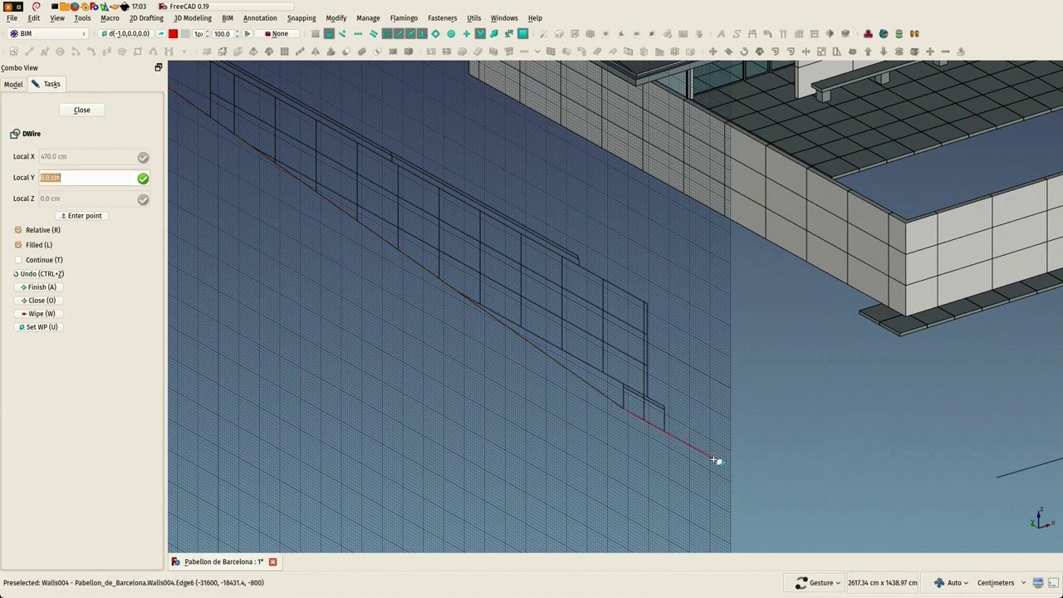
left_click(715, 460)
scroll(721, 452, "down", 2)
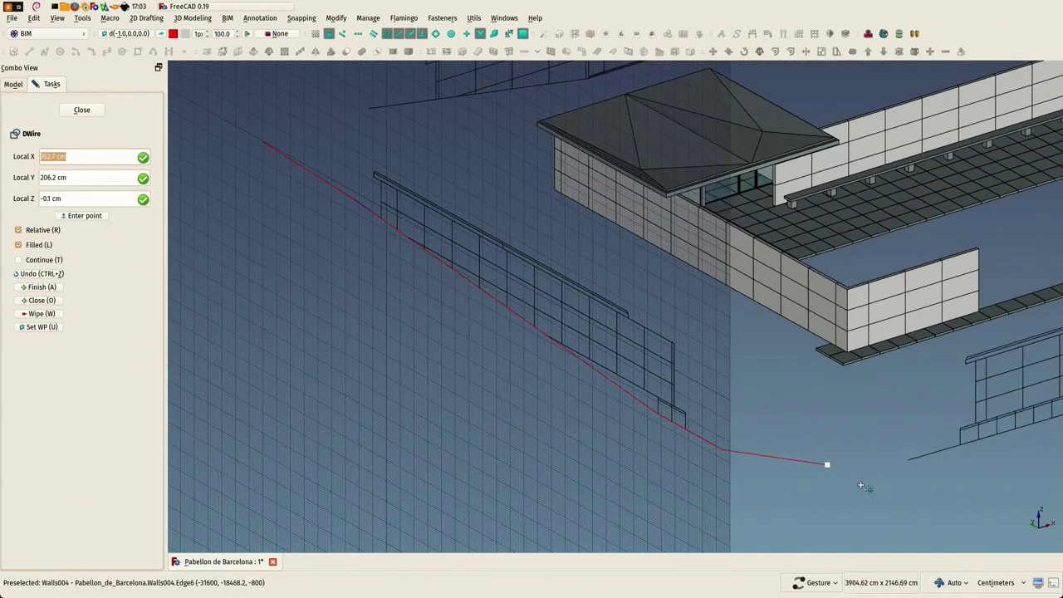
left_click(911, 459)
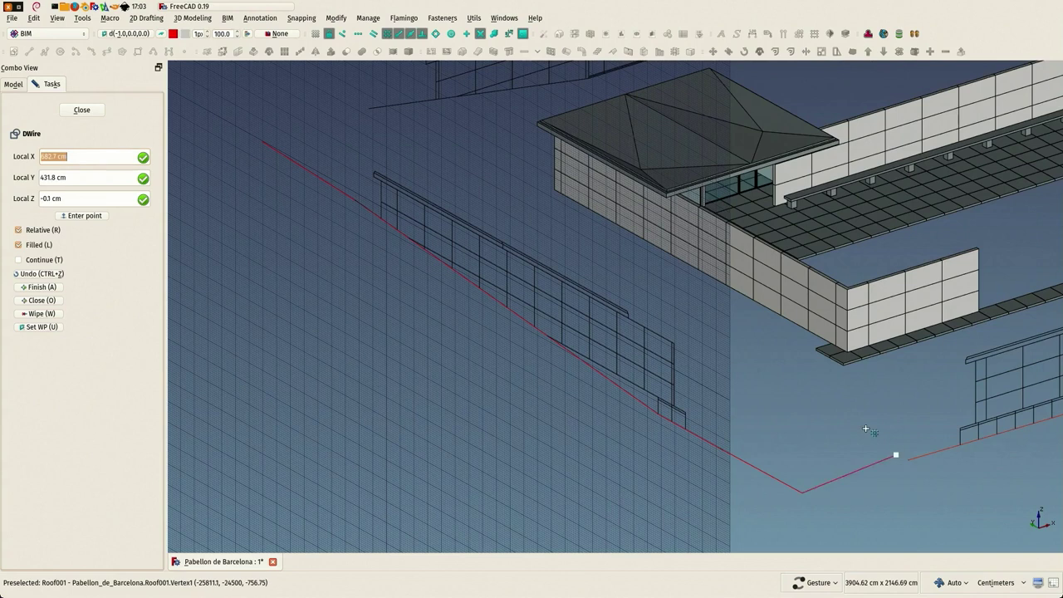
double_click(836, 408)
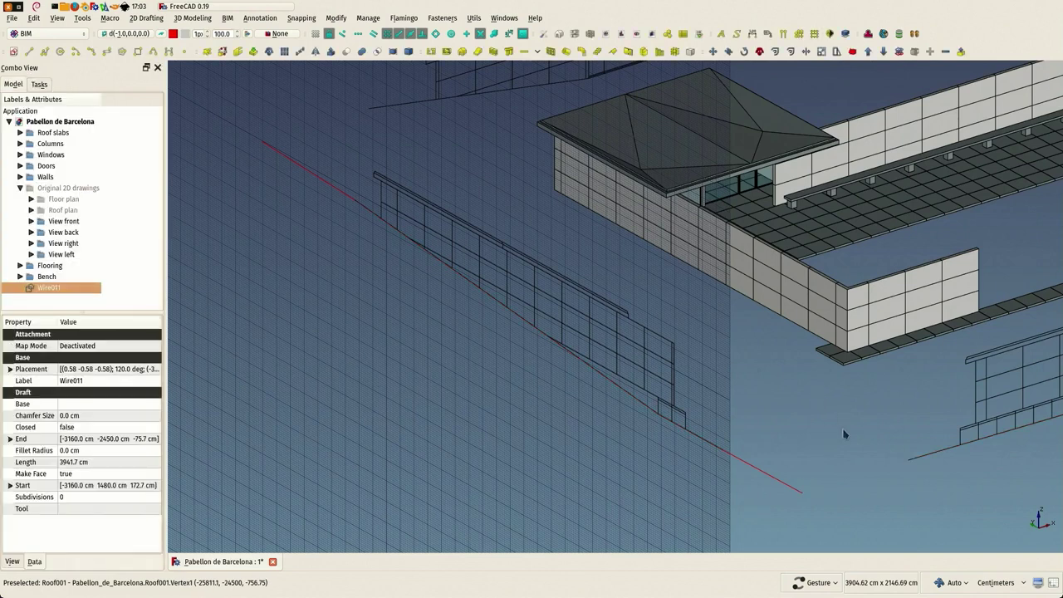
right_click_drag(835, 408, 490, 315)
Draw Wire012, about 7158.7 cm, from Wire011's end along the front railing's base
scroll(615, 324, "up", 5)
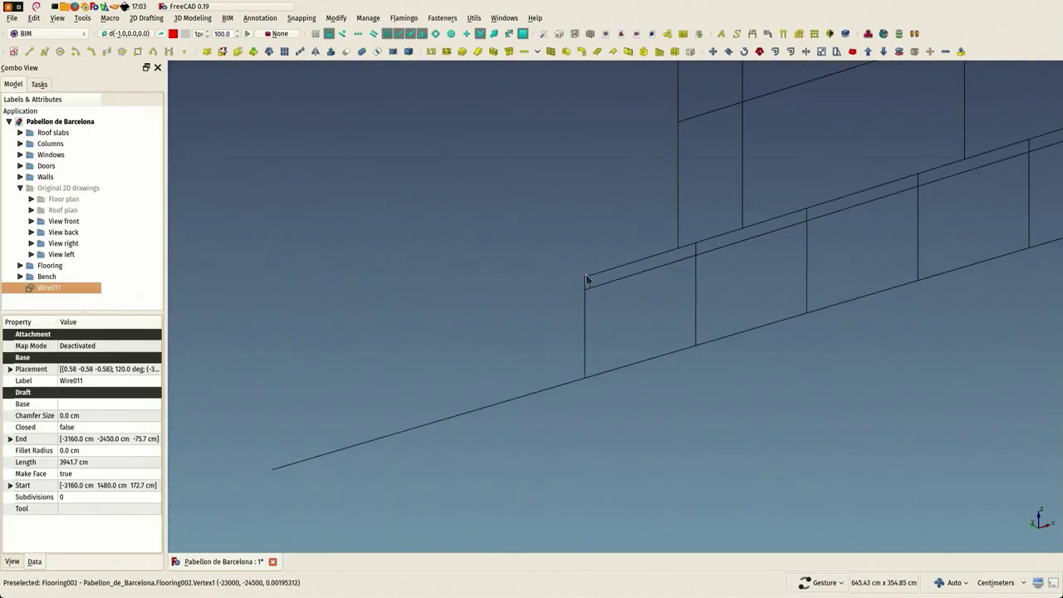
left_click(586, 281)
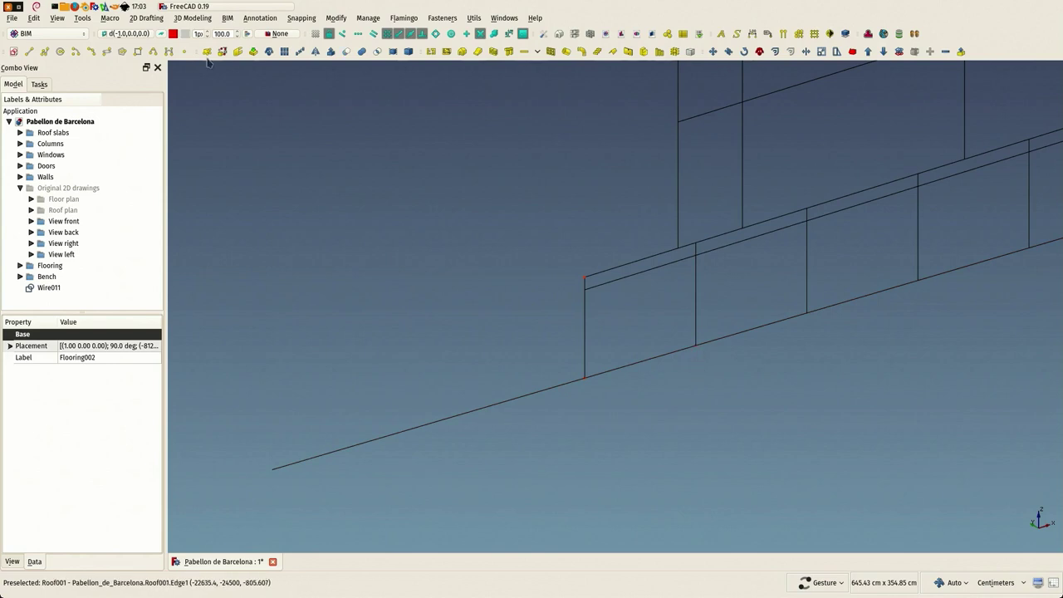
scroll(387, 172, "down", 6)
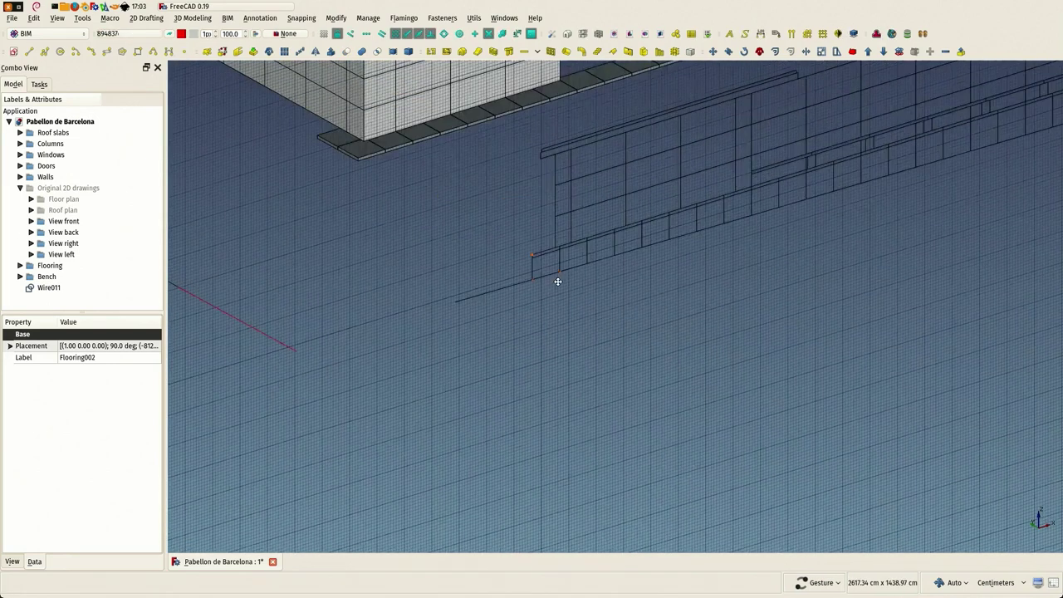
scroll(609, 308, "down", 4)
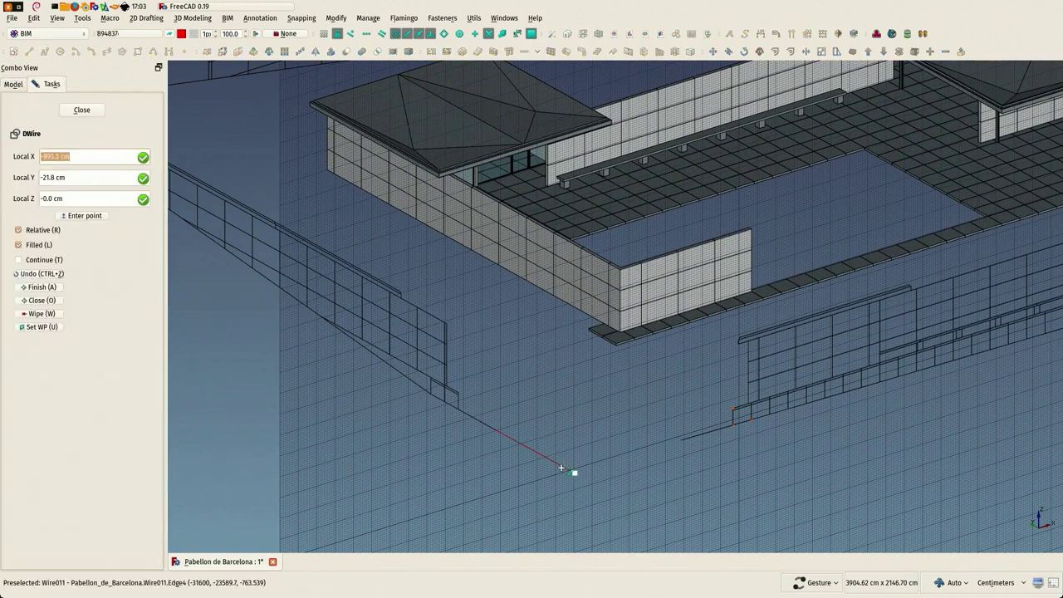
left_click(683, 438)
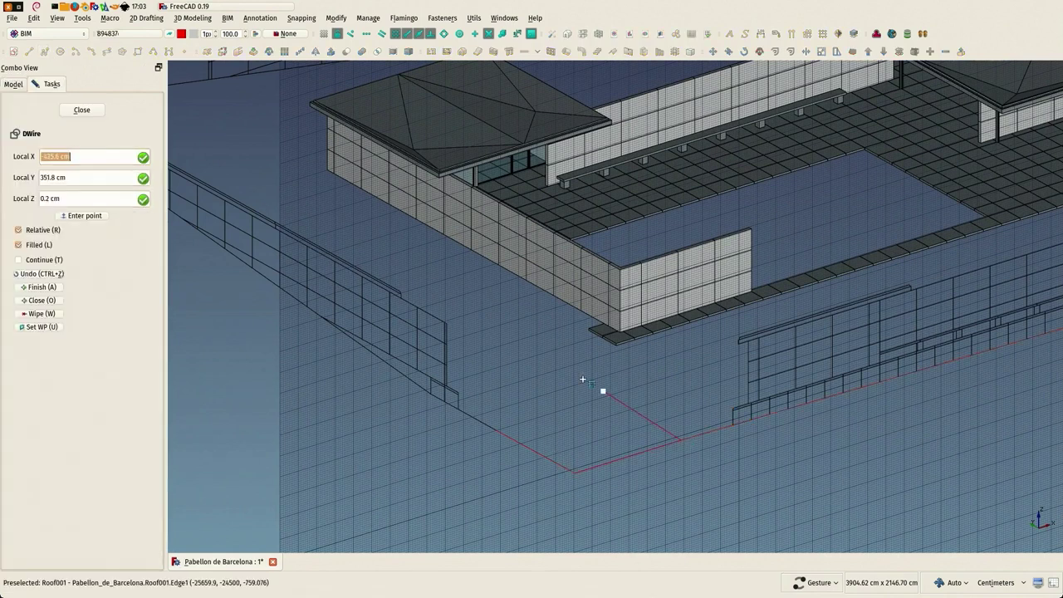
scroll(584, 374, "down", 1)
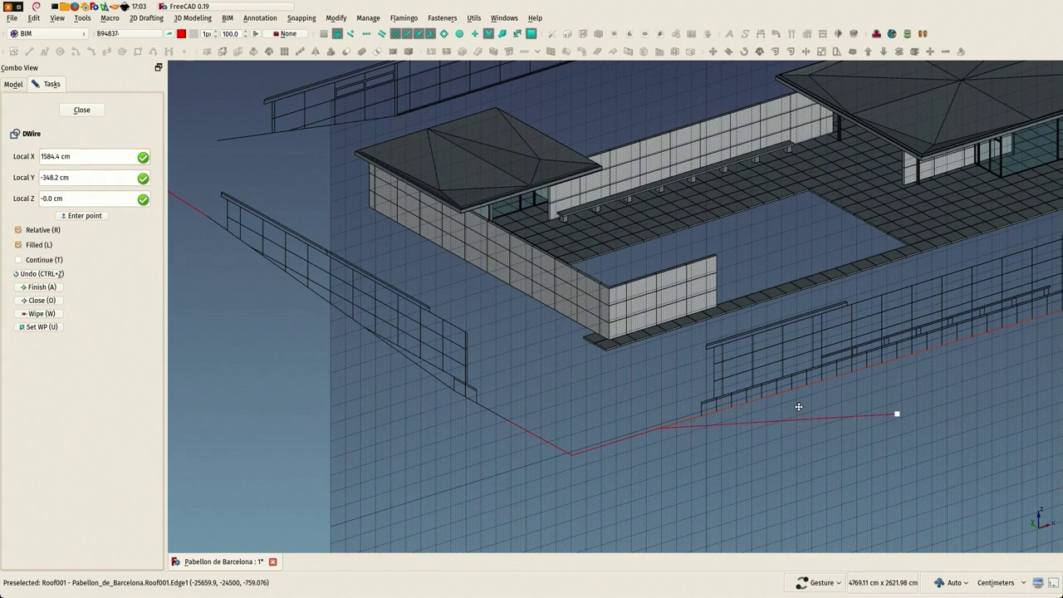
scroll(378, 430, "up", 2)
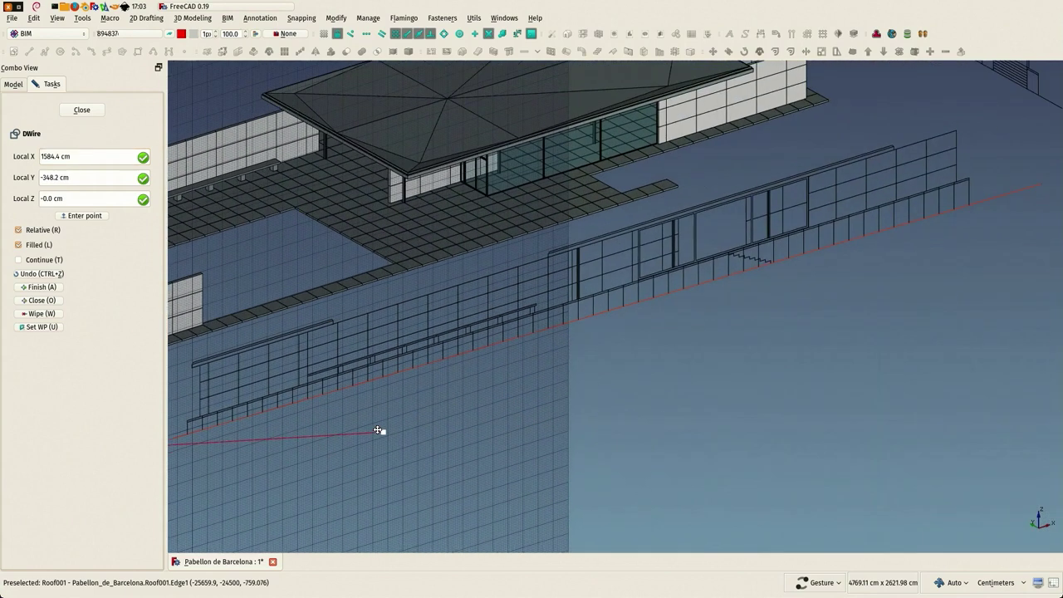
left_click(984, 201)
scroll(564, 434, "down", 2)
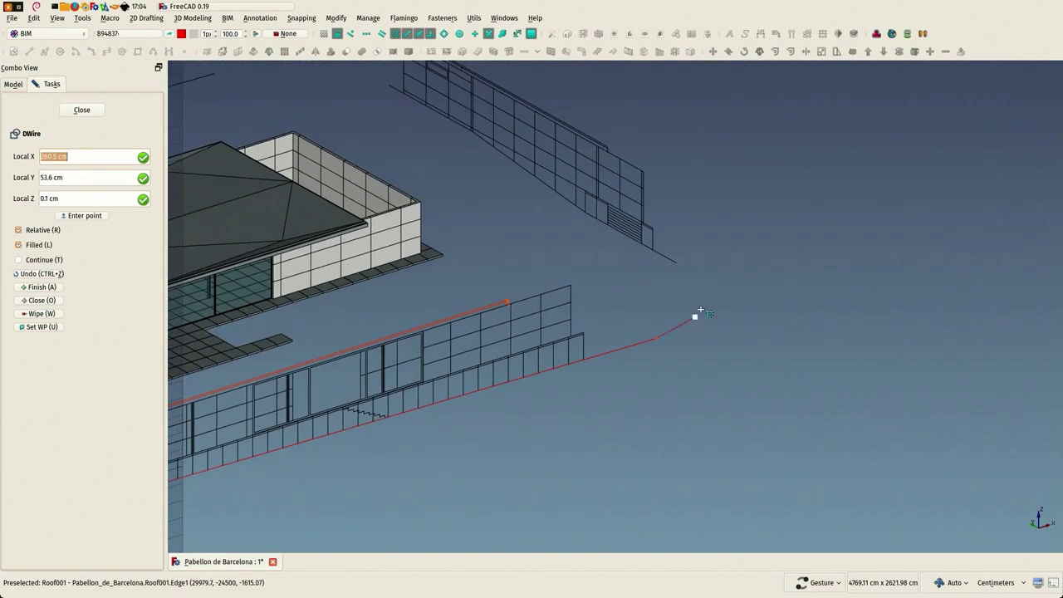
left_click(668, 259)
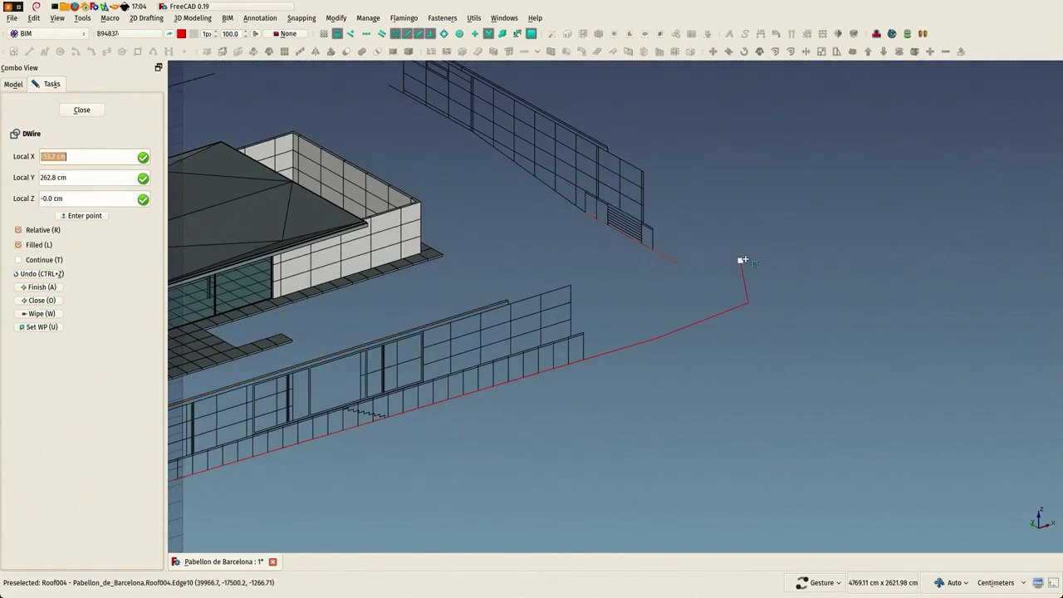
double_click(770, 258)
left_click_drag(770, 258, 540, 367)
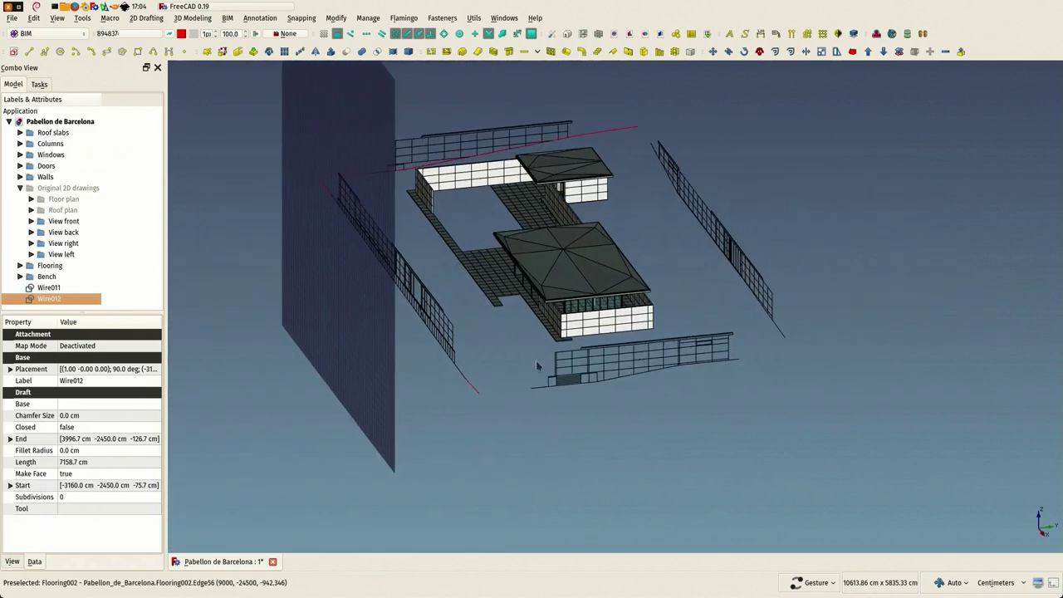
Align the working plane with the front wall beside the steps
scroll(572, 349, "up", 5)
scroll(571, 348, "up", 5)
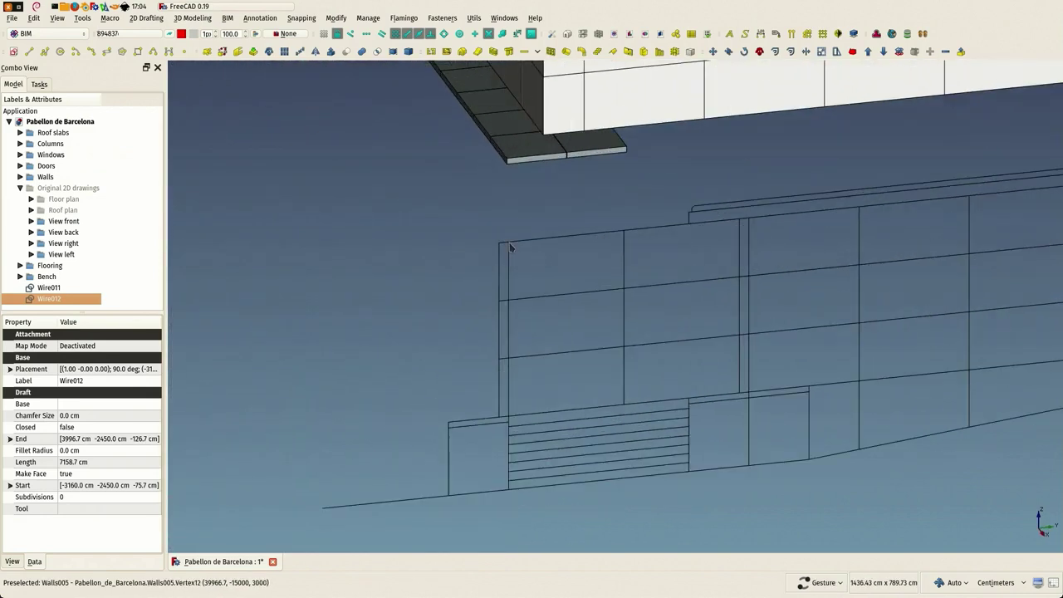
left_click(525, 342)
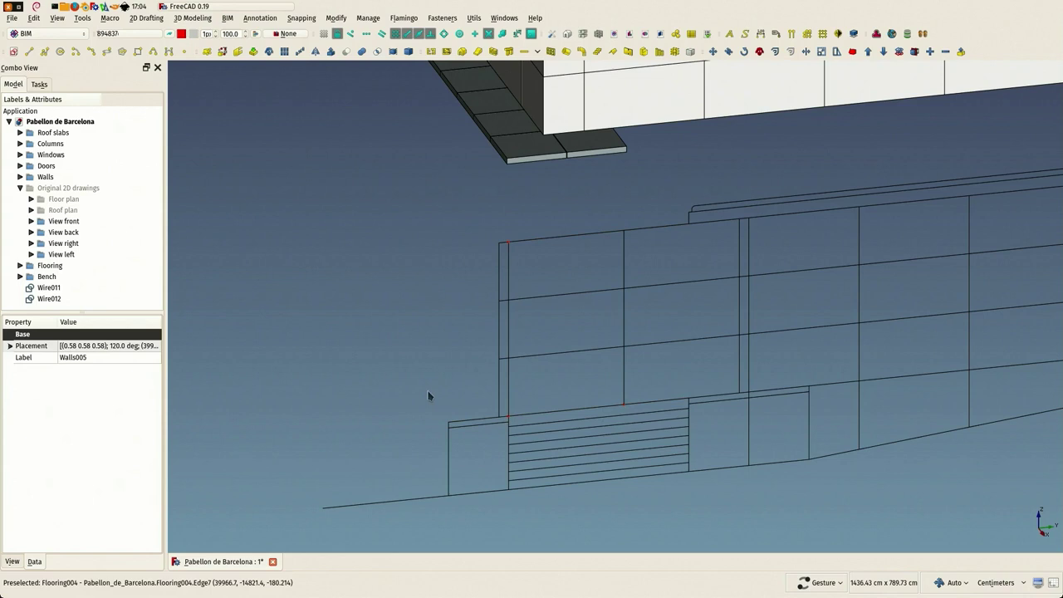
left_click(127, 38)
scroll(355, 209, "down", 4)
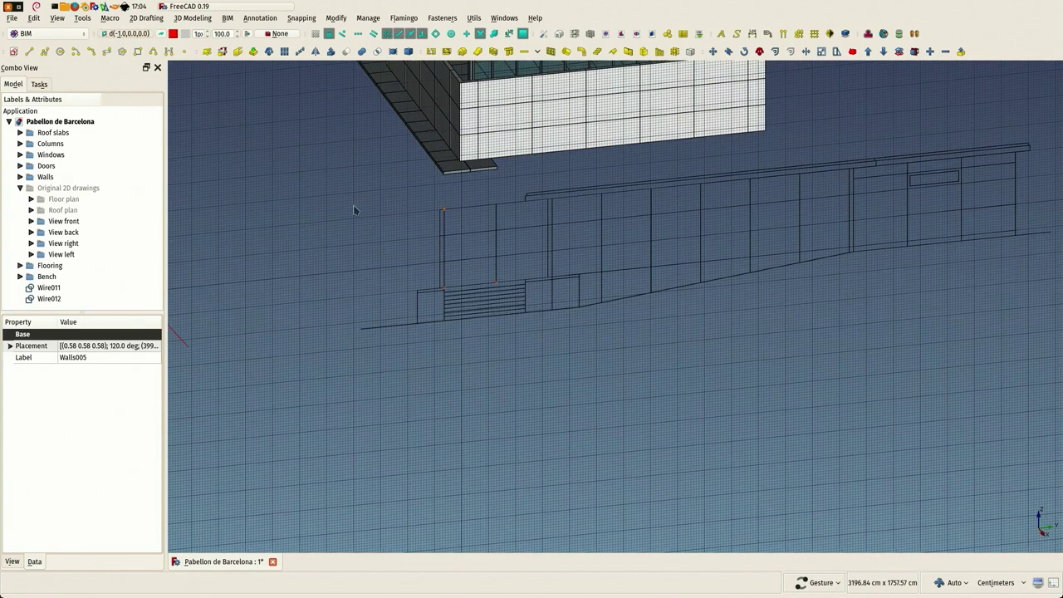
Draw Wire013, about 3936.4 cm, from the earlier wire's end along the front wall's base
left_click(44, 52)
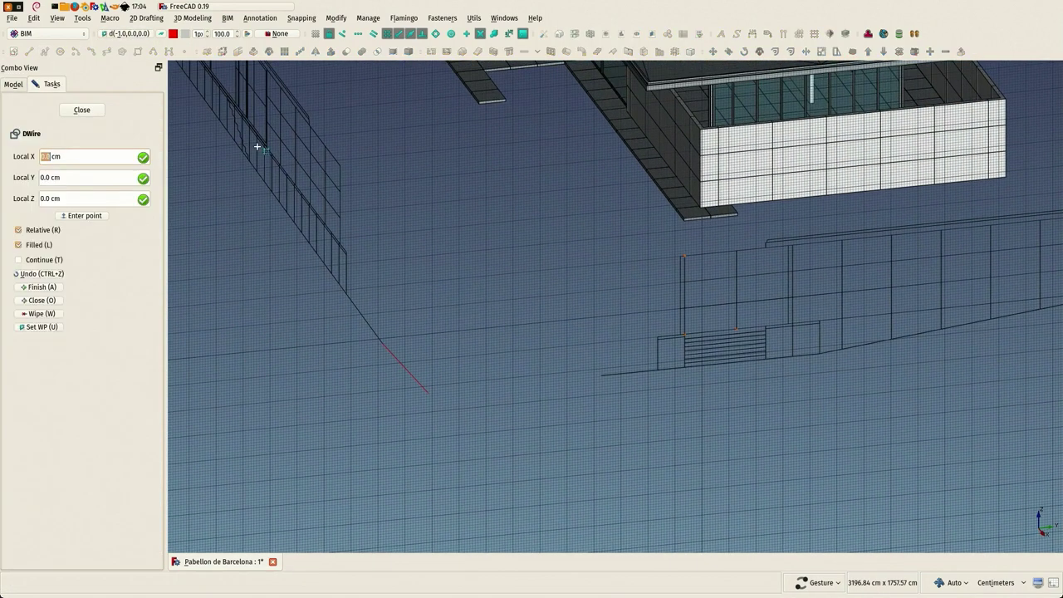
left_click(419, 384)
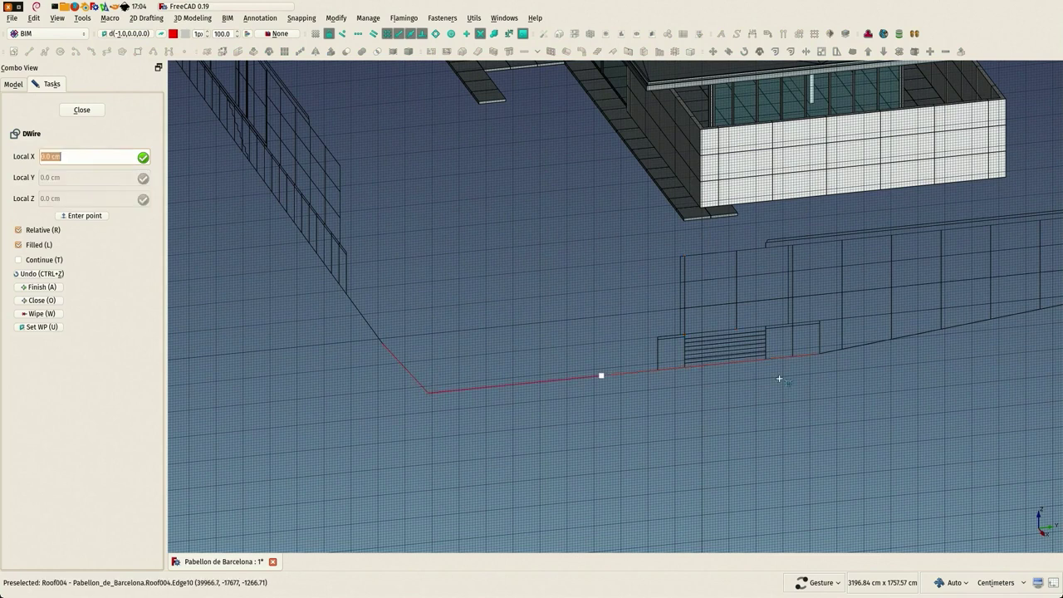
right_click_drag(886, 369, 387, 463)
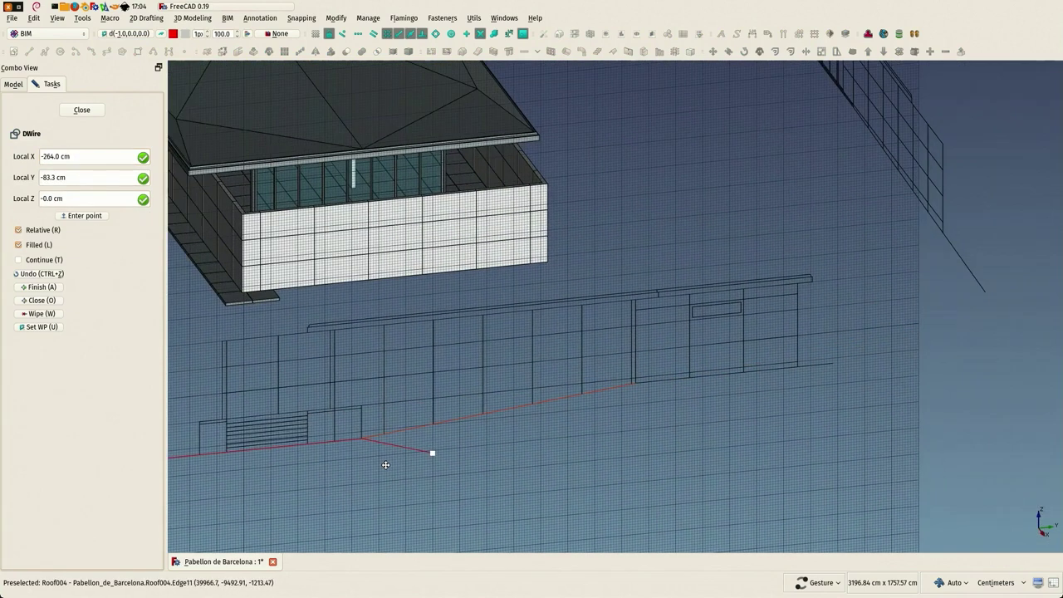
left_click(603, 390)
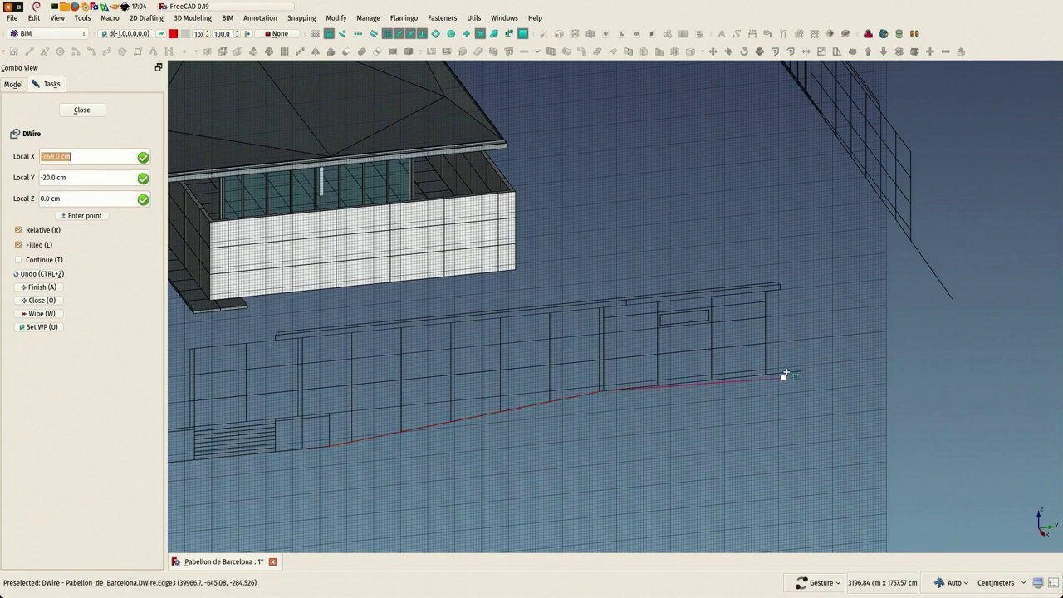
left_click(800, 371)
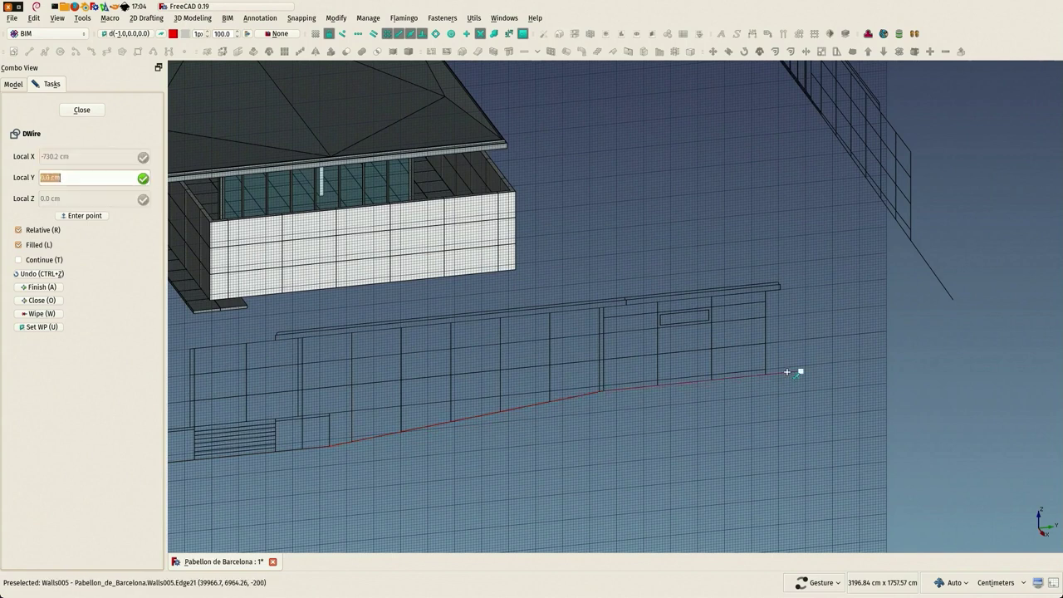
left_click(941, 285)
key("a")
left_click_drag(811, 283, 652, 355)
scroll(652, 355, "up", 8)
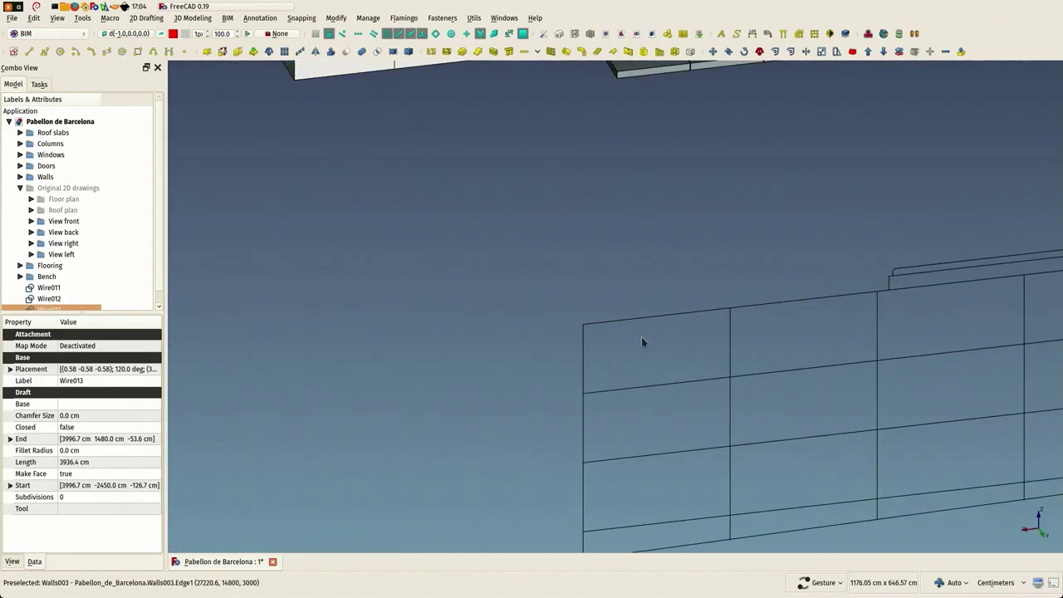
Start a new boundary wire at the end of Wire013
left_click(579, 331)
scroll(563, 257, "down", 3)
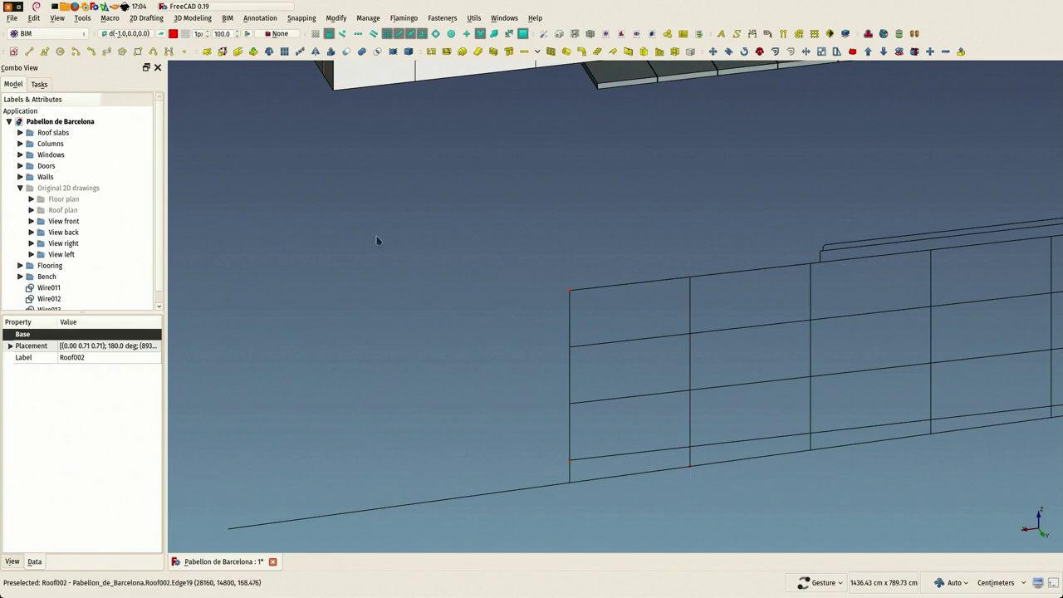
left_click(138, 52)
scroll(435, 230, "down", 6)
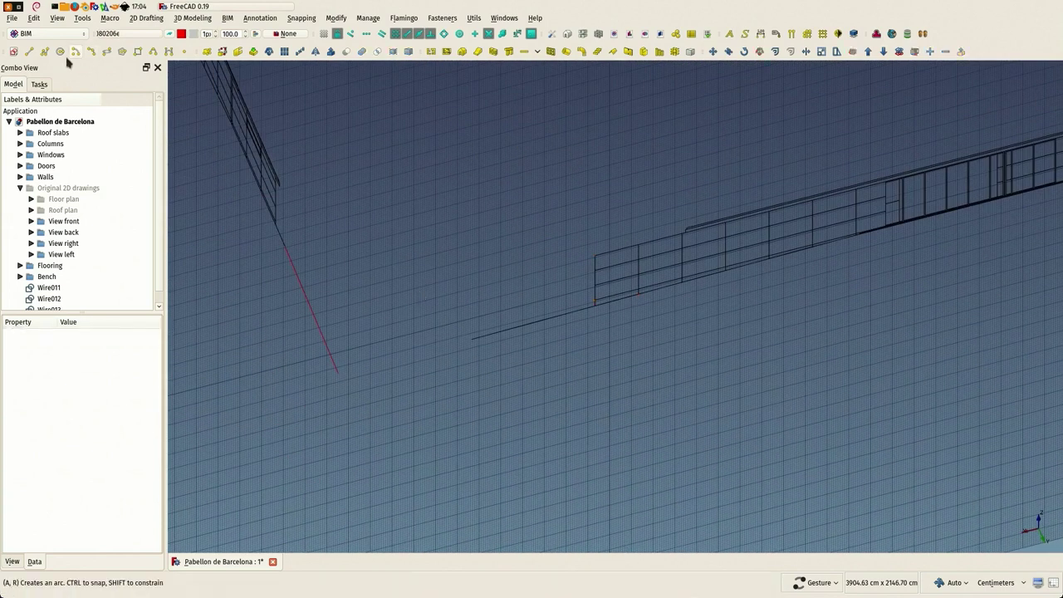
left_click(45, 51)
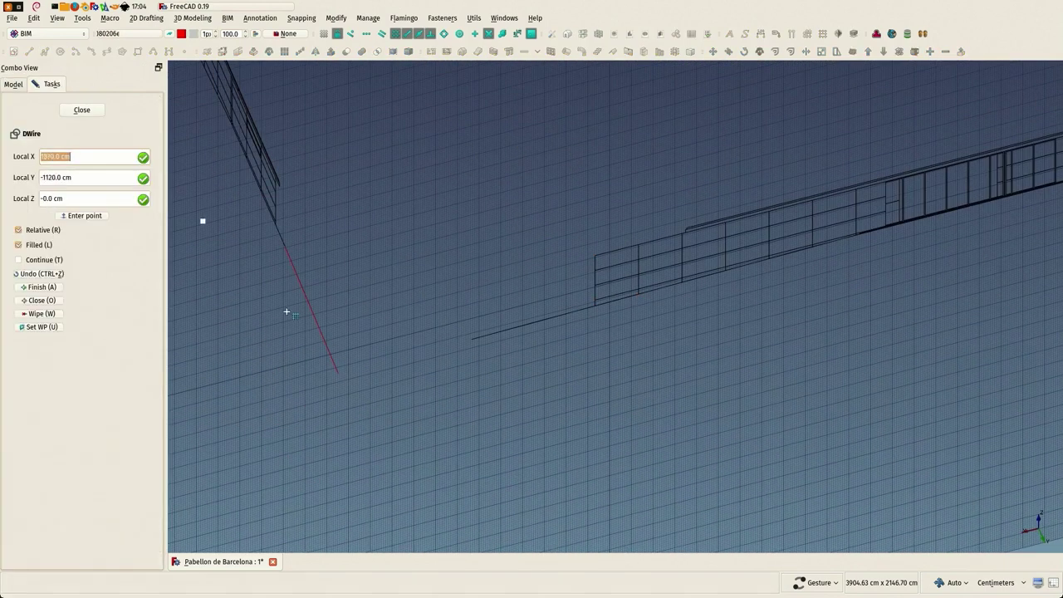
left_click(336, 370)
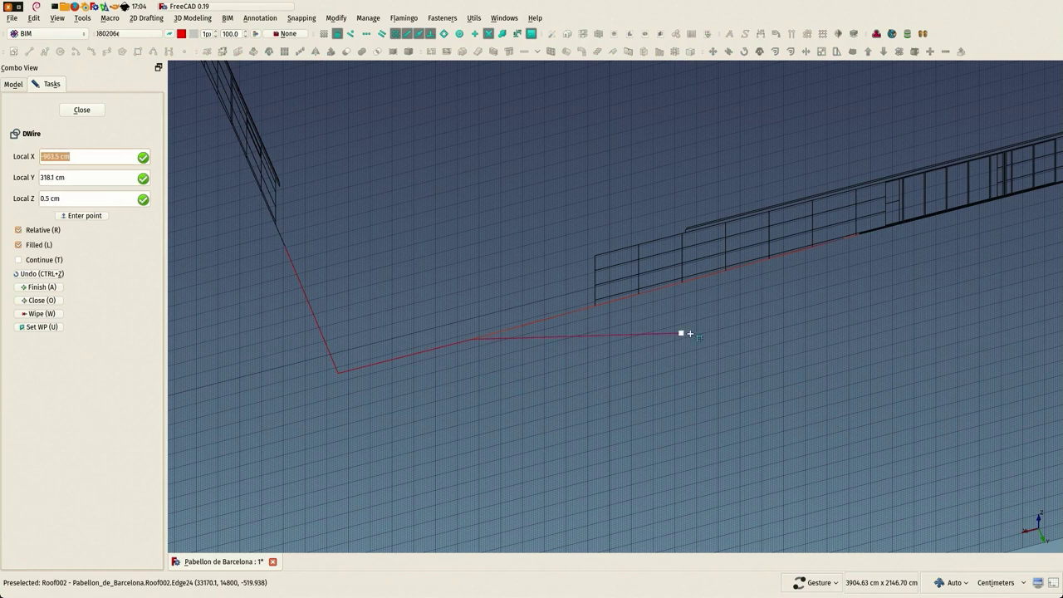
scroll(470, 349, "up", 4)
scroll(646, 254, "up", 10)
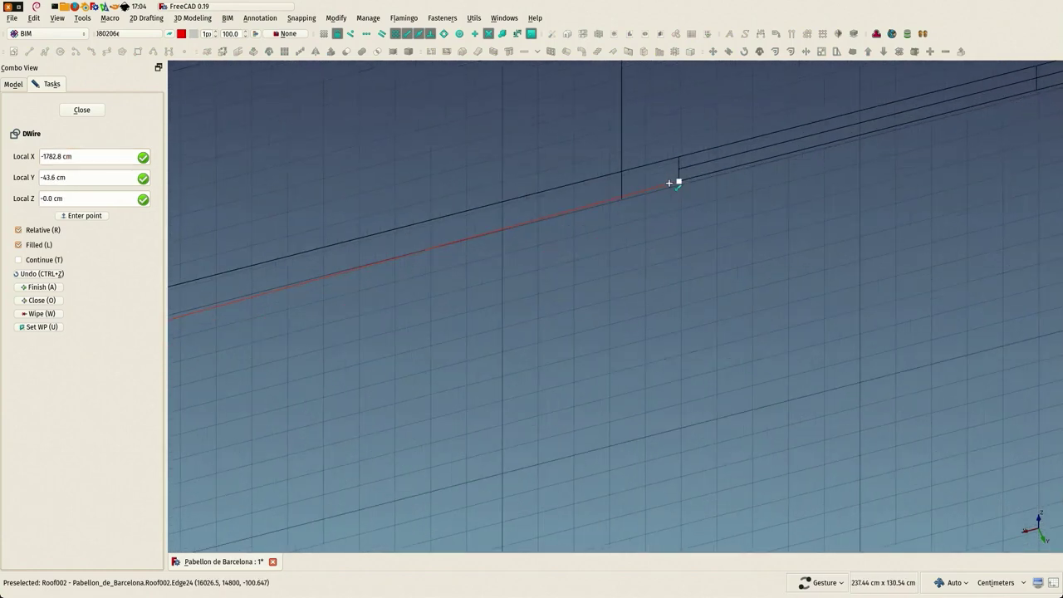
Trace Wire014 along the roof and wall corners to Wire011's start, about 7171.1 cm long
left_click(677, 181)
scroll(715, 343, "down", 10)
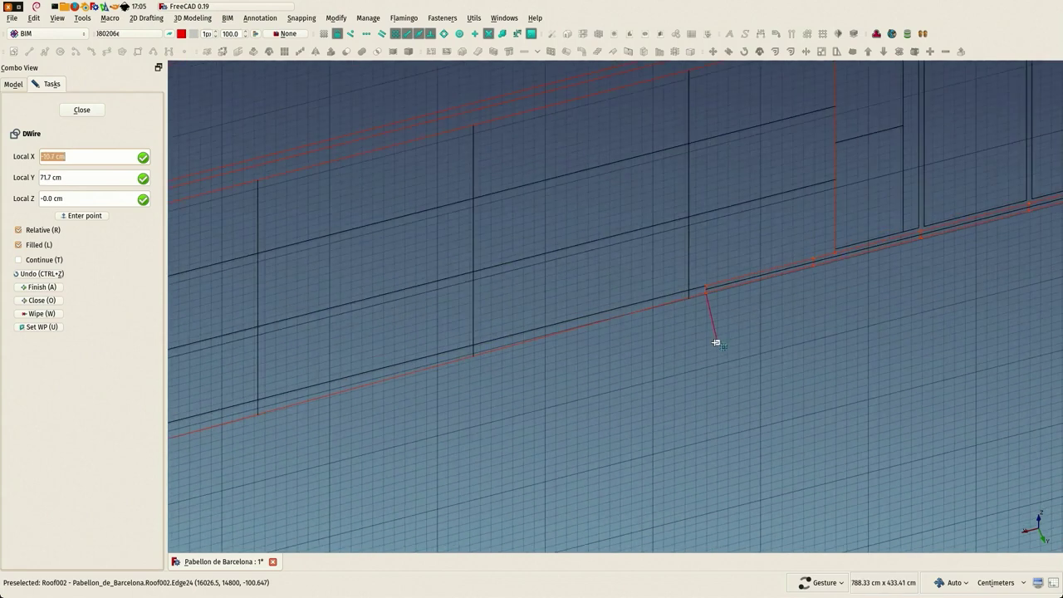
left_click_drag(723, 308, 473, 356)
scroll(499, 324, "up", 8)
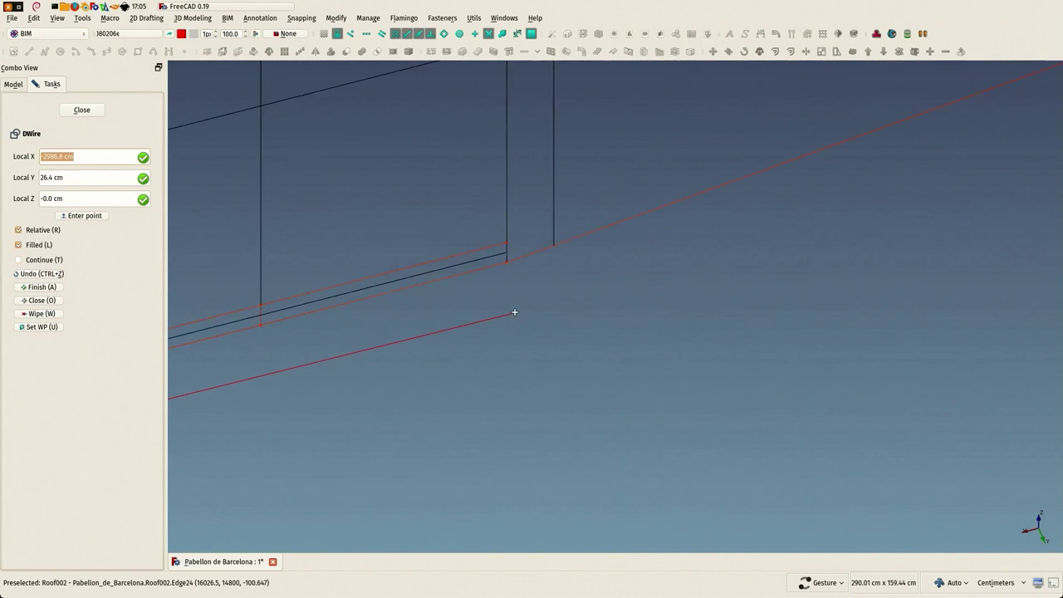
left_click(505, 236)
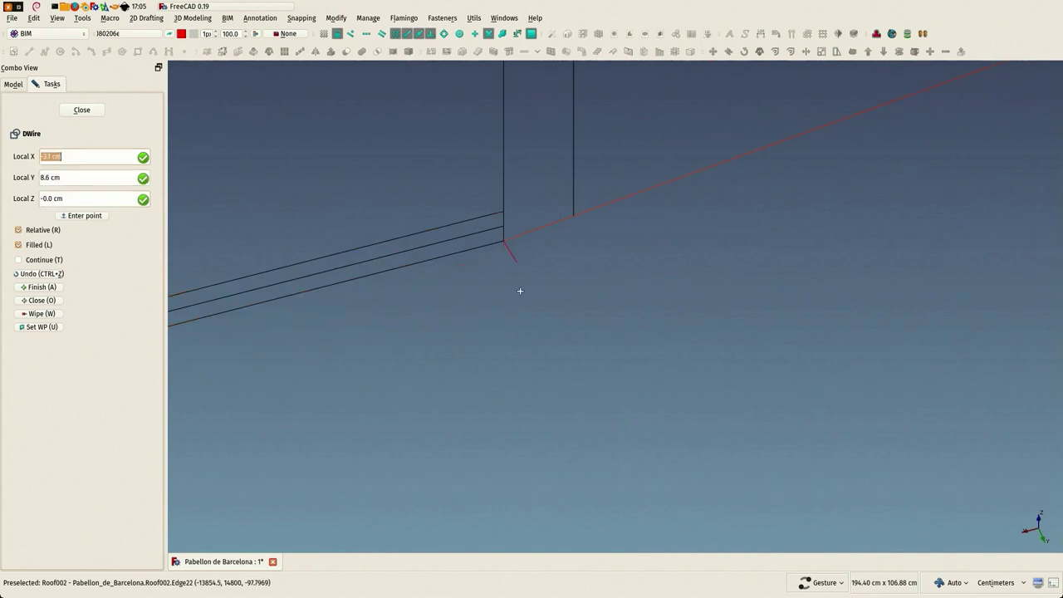
scroll(522, 334, "down", 8)
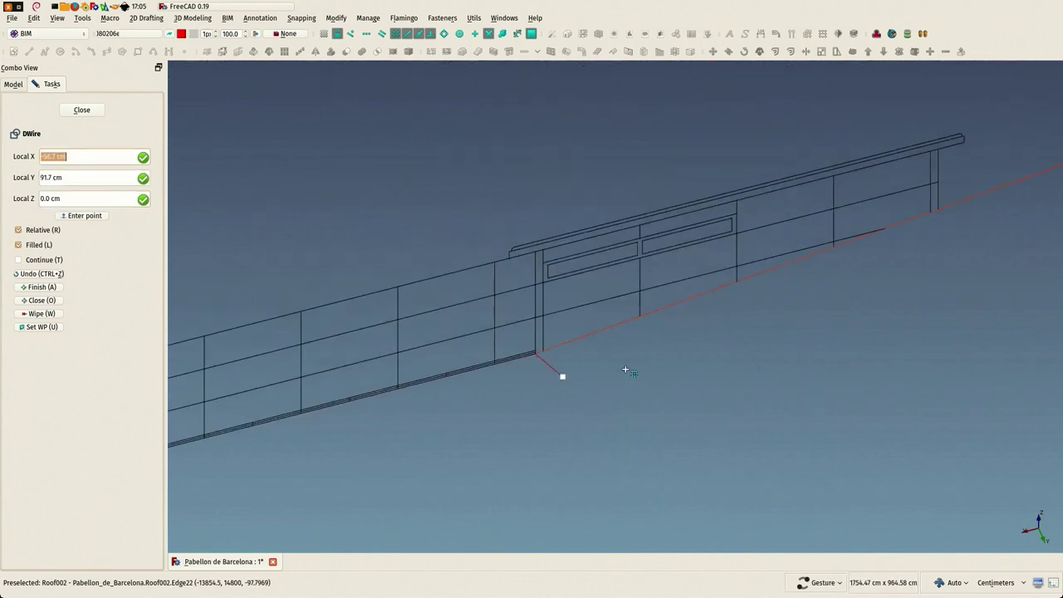
right_click_drag(861, 289, 368, 451)
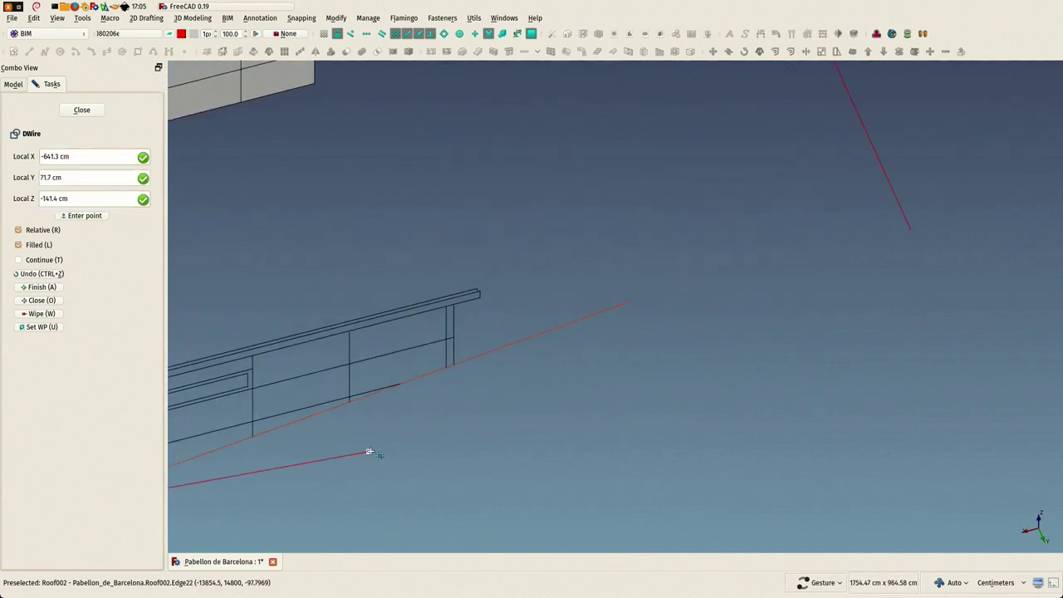
left_click(631, 300)
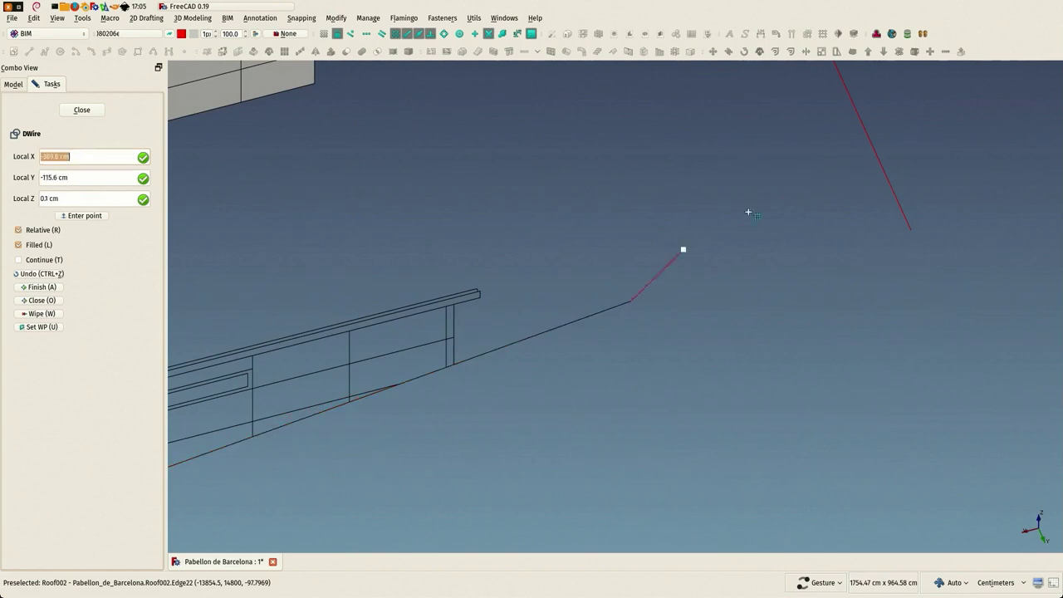
left_click(911, 229)
key("a")
left_click_drag(769, 186, 449, 236)
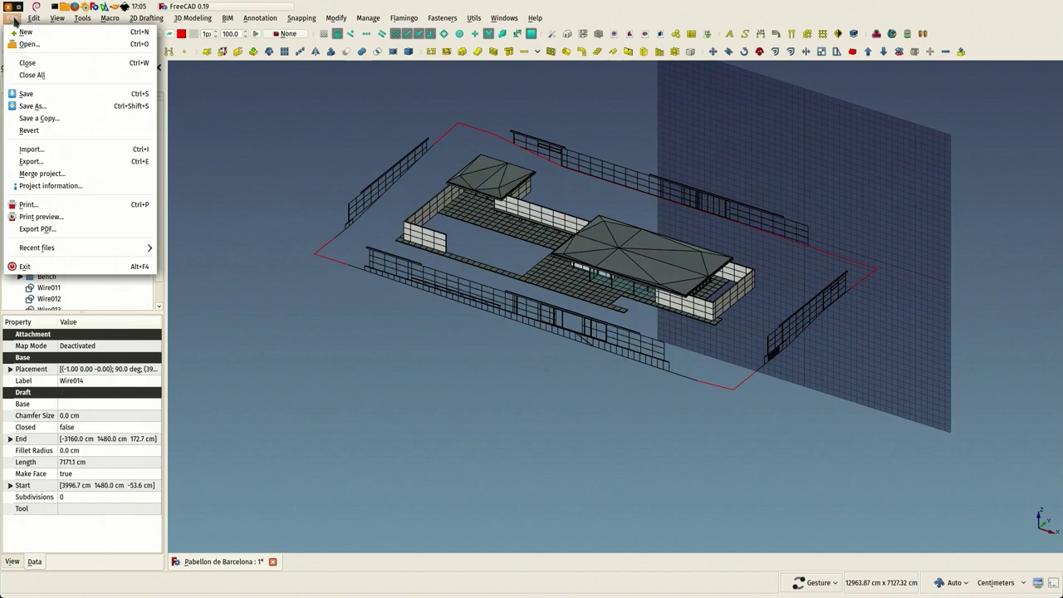
Save the project, switch to the Surface workbench, then try and cancel the Filling tool
left_click(33, 94)
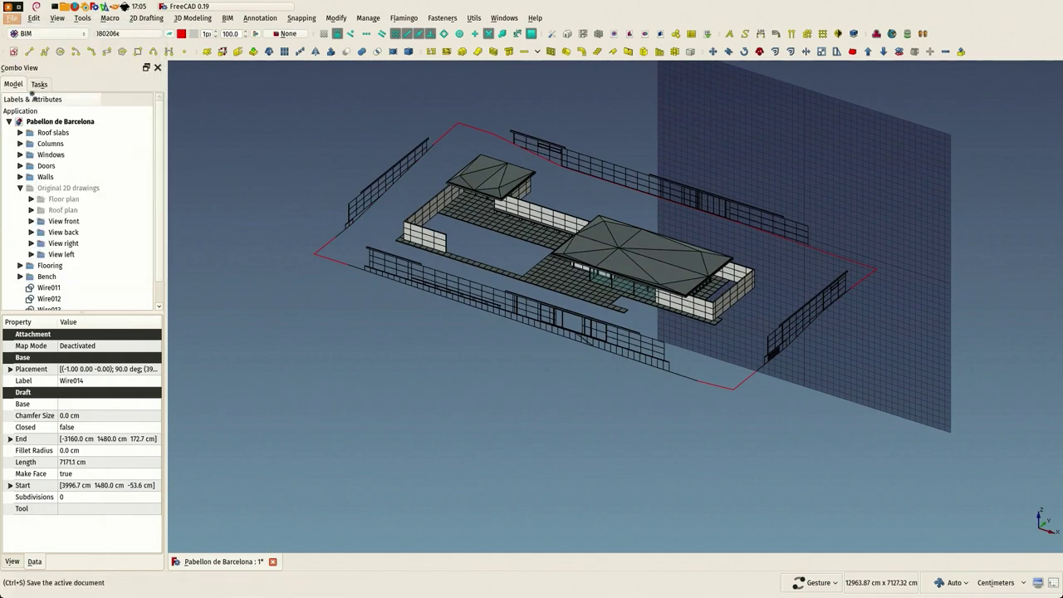
mouse_move(268, 153)
left_mouse_down()
mouse_move(285, 161)
mouse_move(272, 163)
left_mouse_up()
left_click(46, 37)
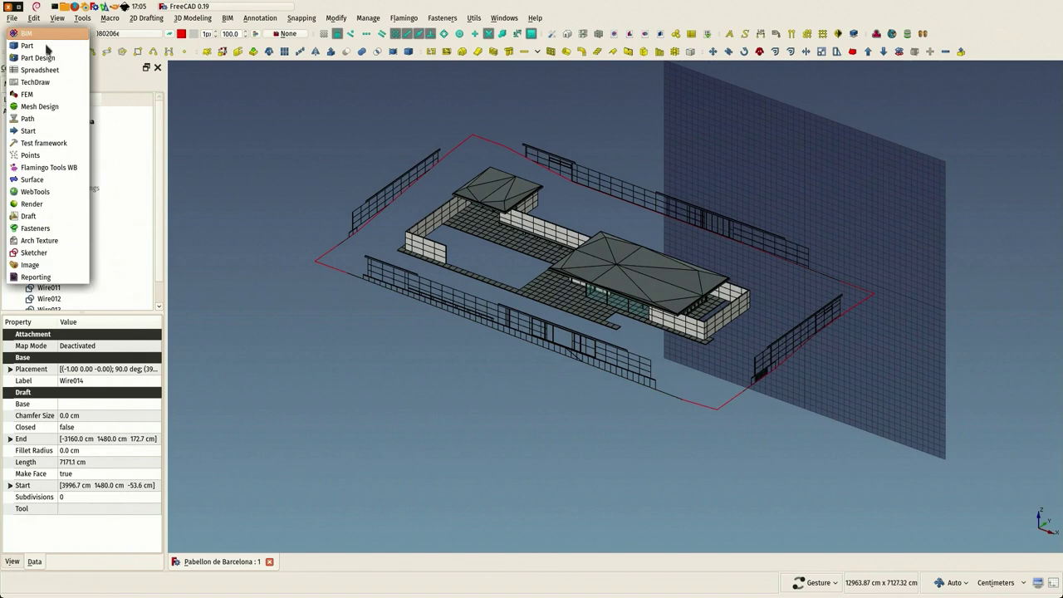
left_click(49, 180)
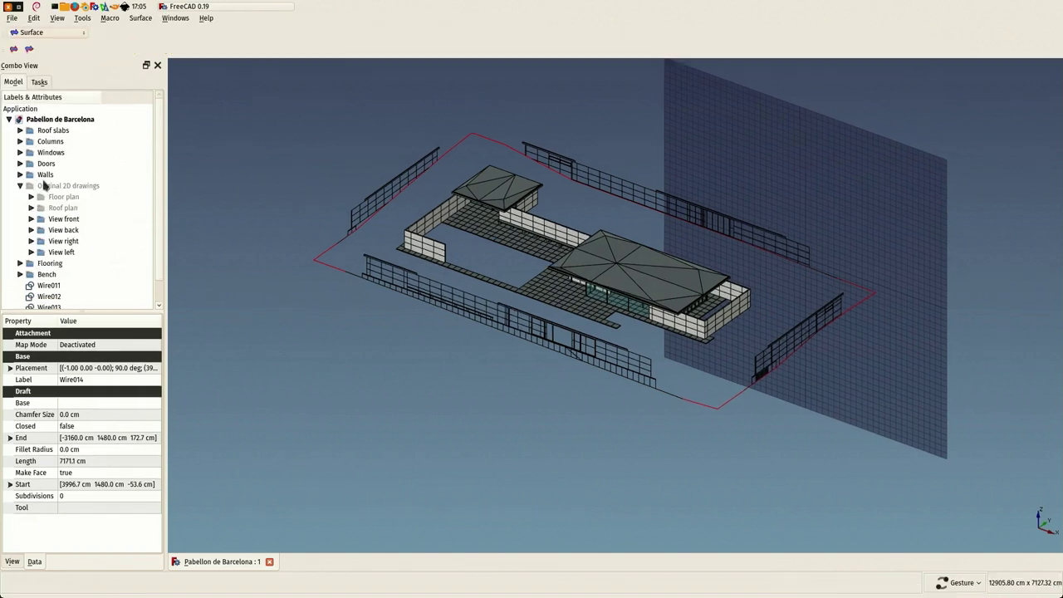
left_click(29, 50)
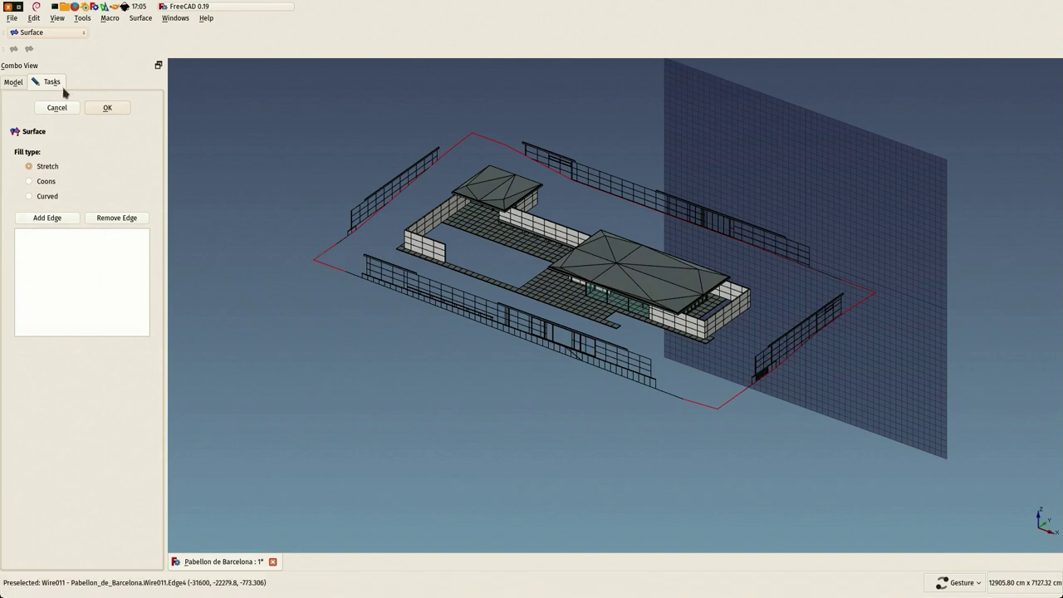
left_click(62, 111)
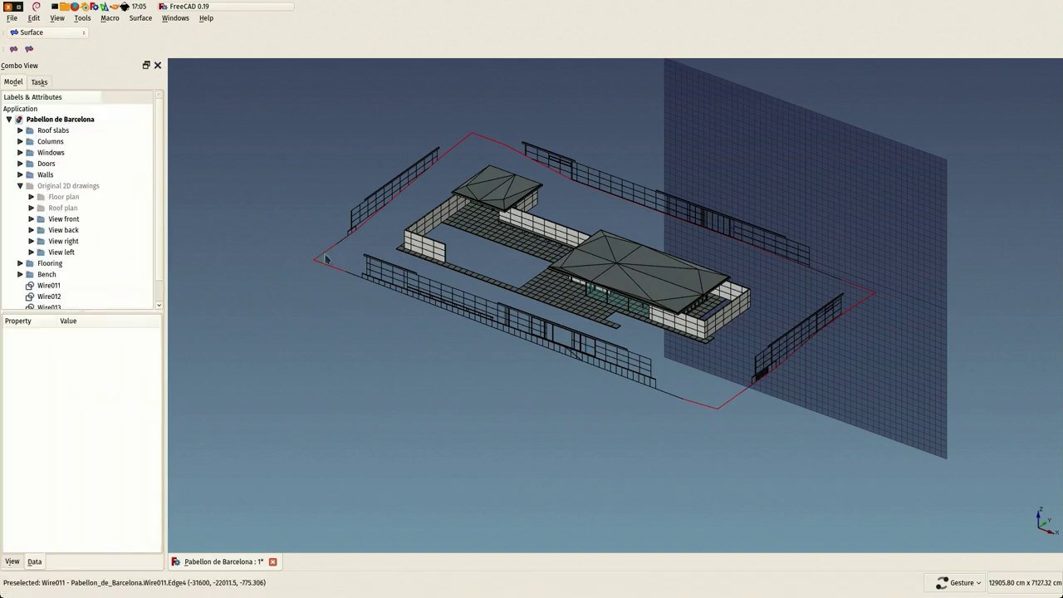
In the Draft workbench, convert Wire011, Wire012, Wire013 and Wire014 into B-splines
left_click(47, 32)
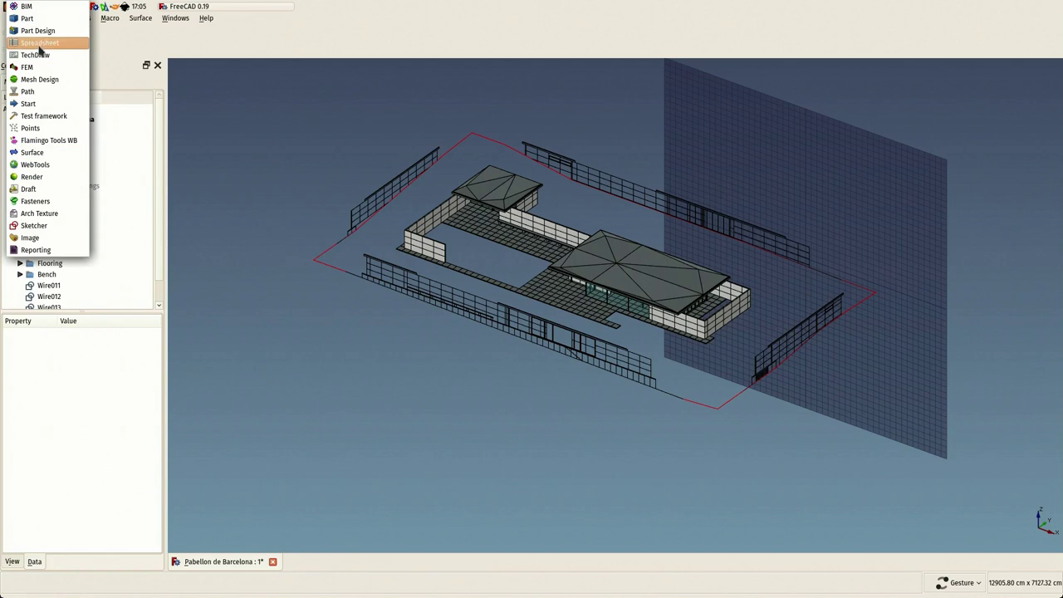
left_click(38, 189)
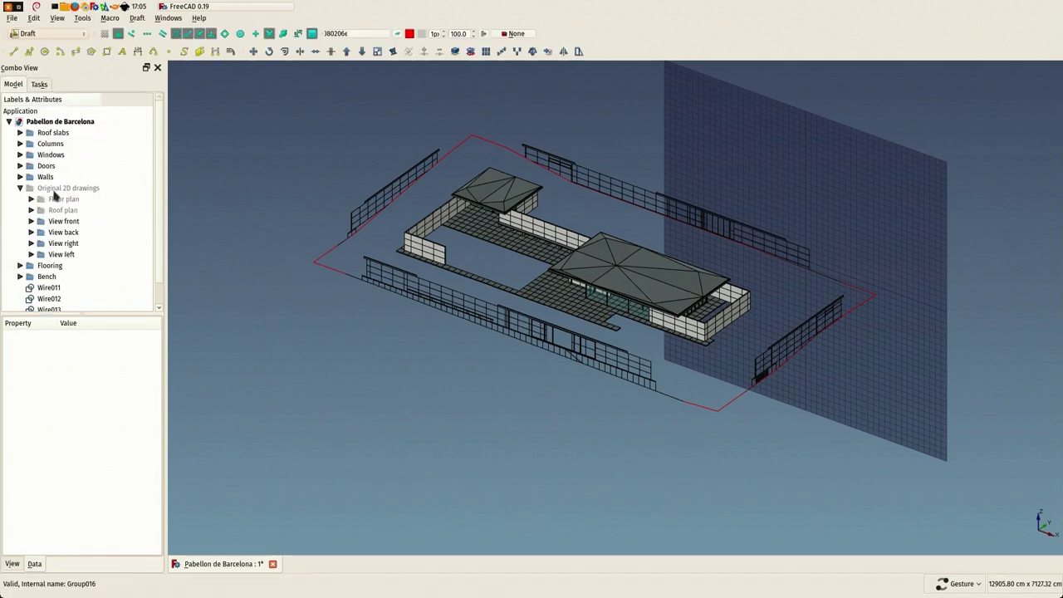
left_click(329, 258)
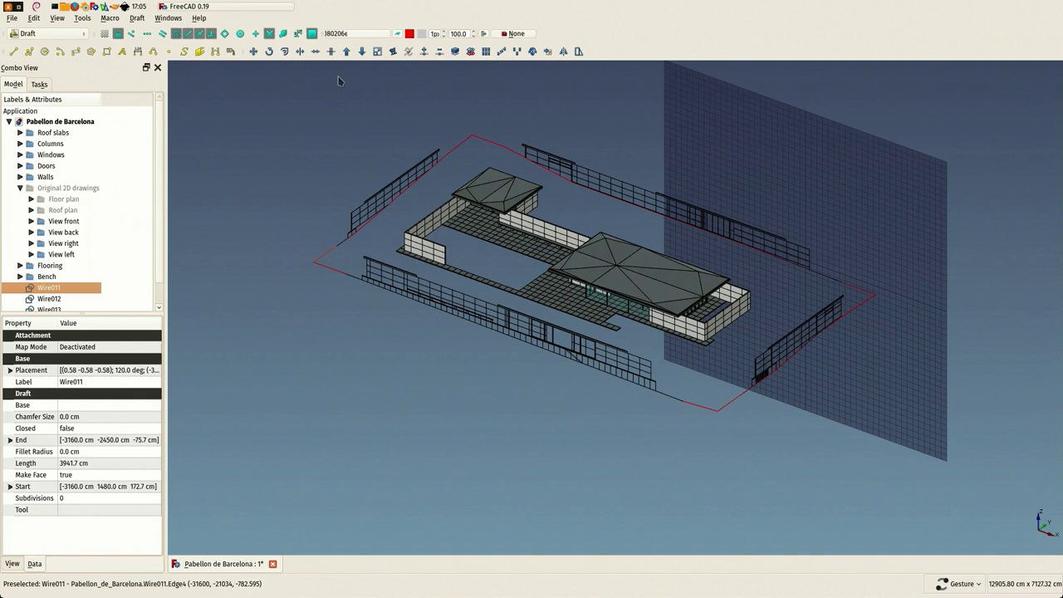
left_click(409, 51)
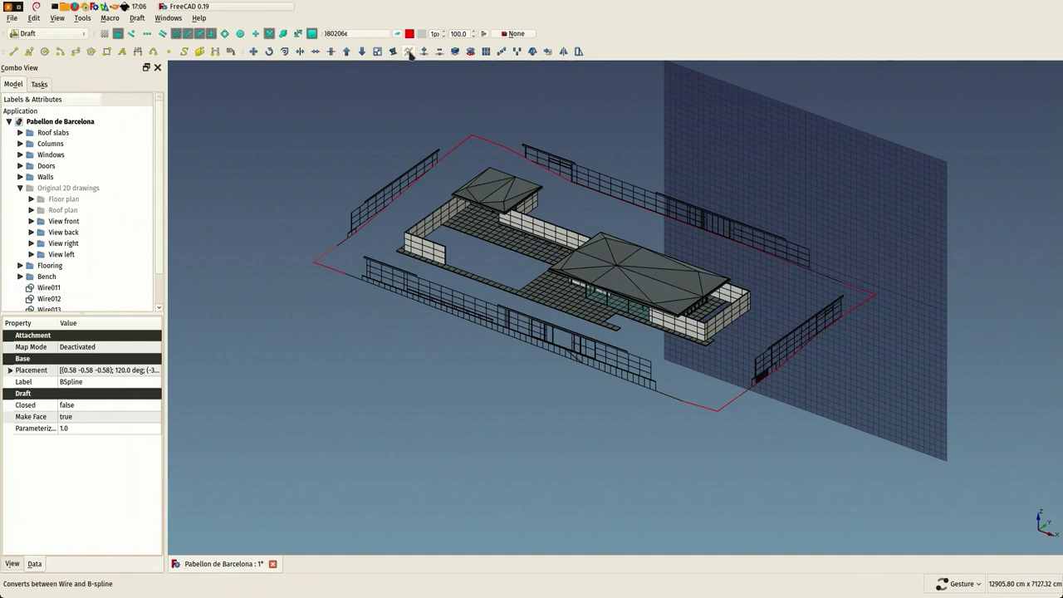
left_click(332, 268)
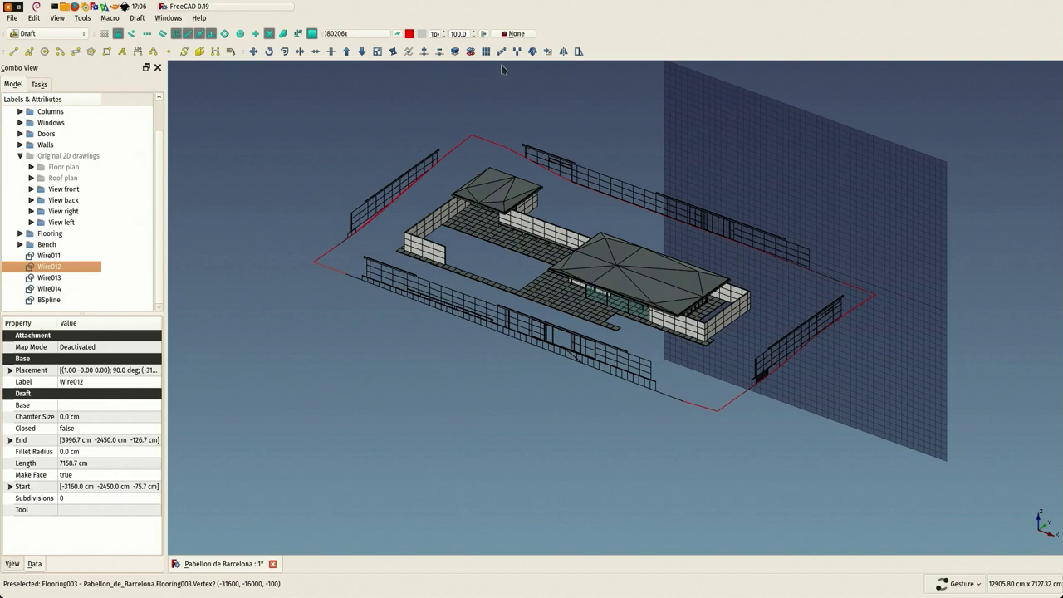
left_click(411, 51)
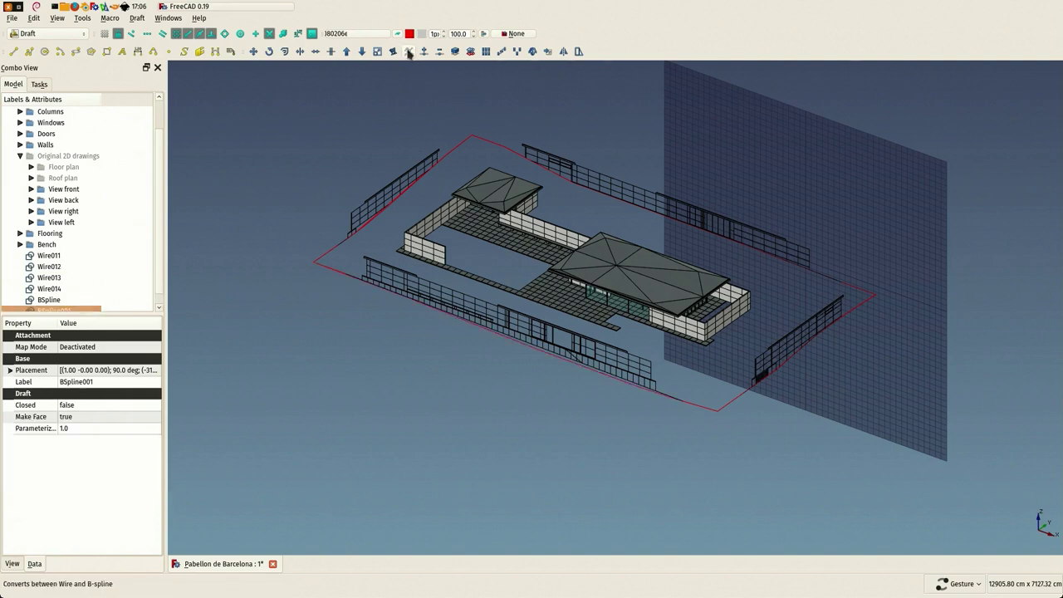
left_click(733, 402)
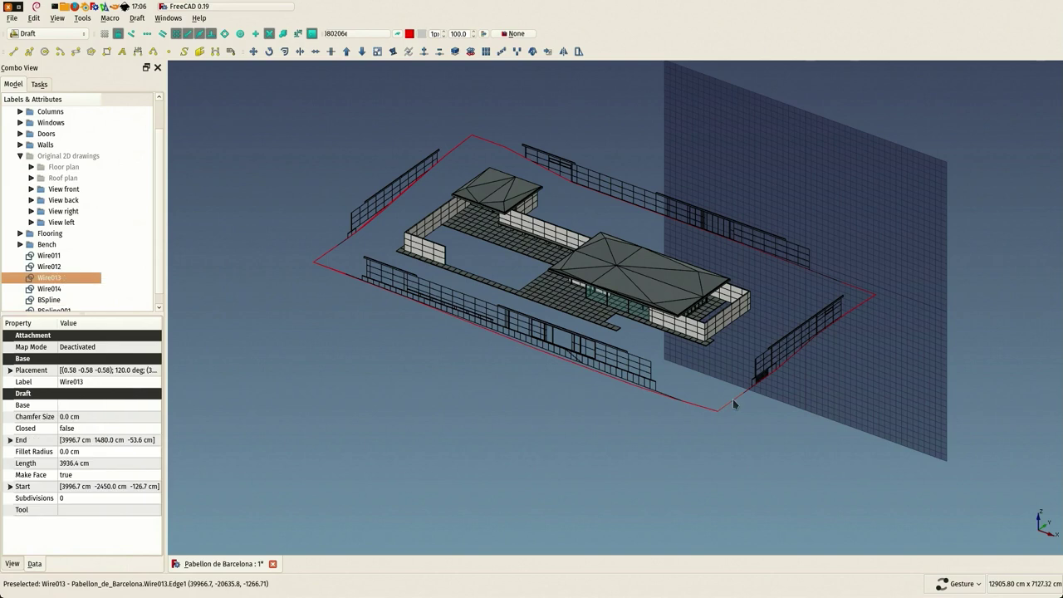
left_click(408, 51)
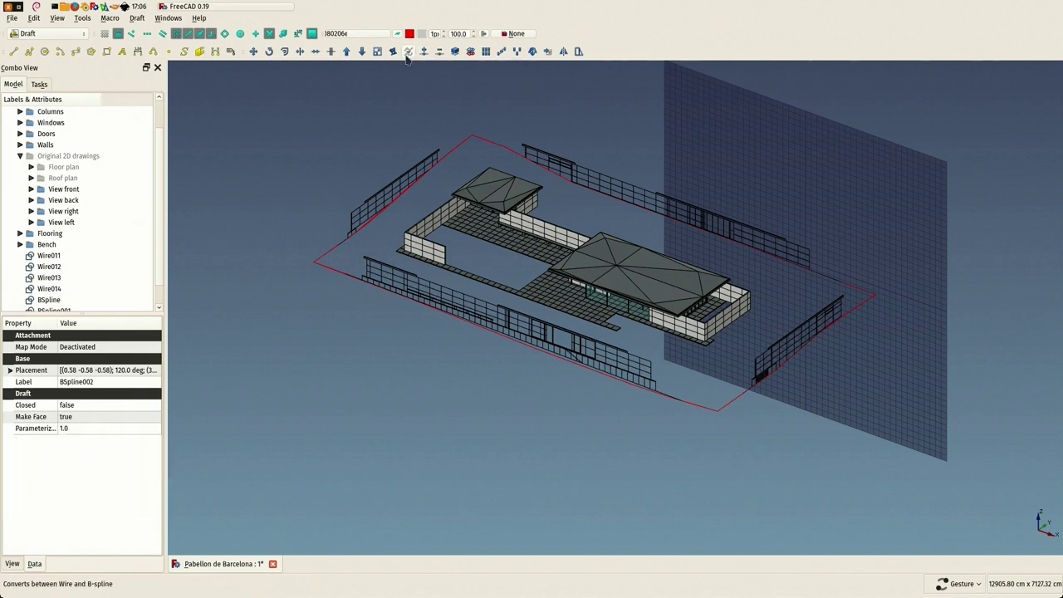
left_click(862, 292)
left_click(408, 51)
Check Wire011–Wire014 and BSpline through BSpline003 in the tree, then clear the selection
left_click(46, 268)
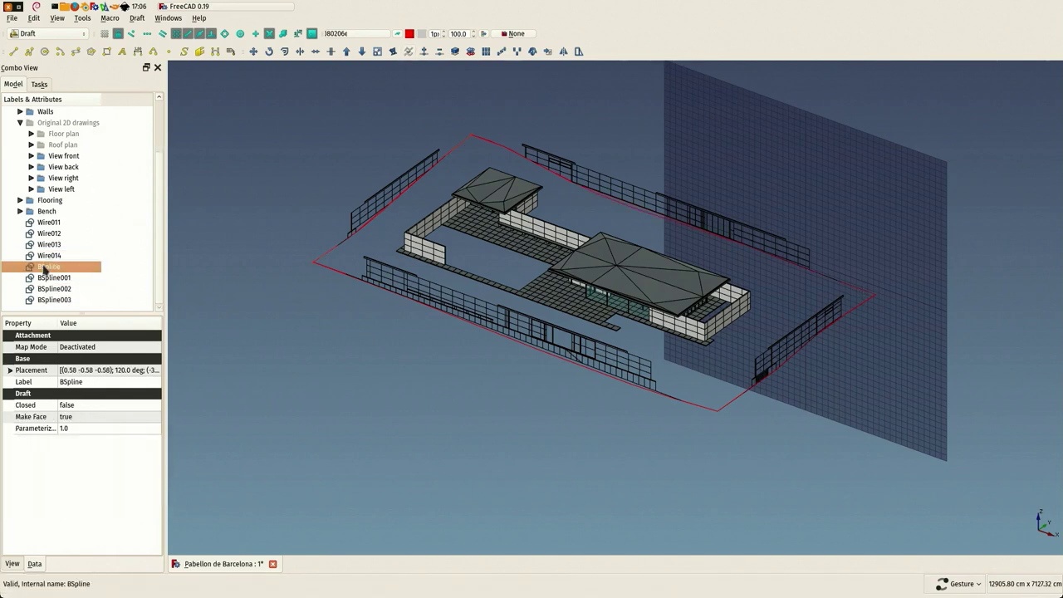
left_click(49, 255)
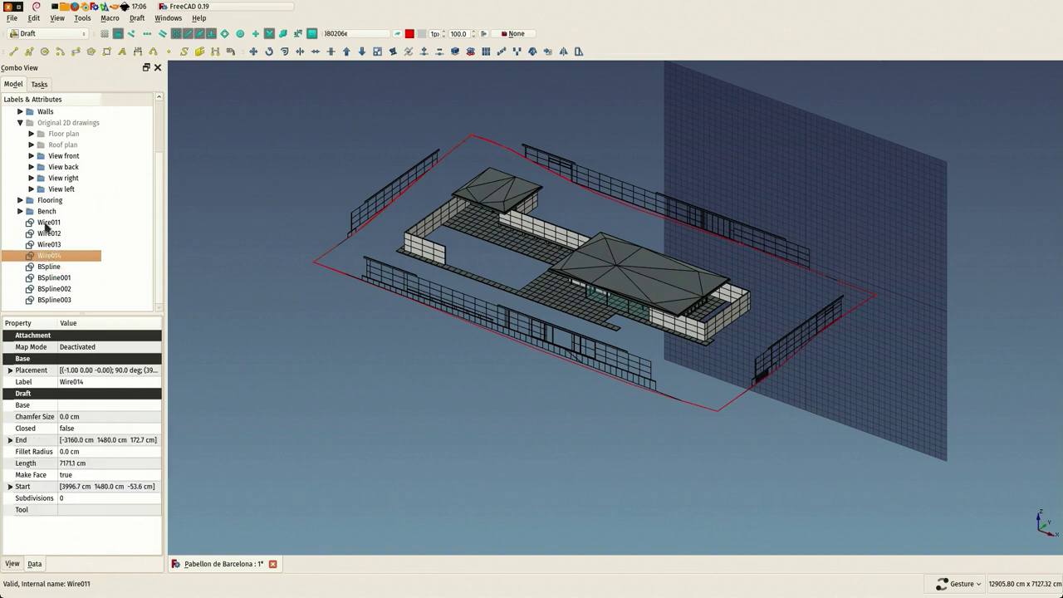
left_click(47, 223, "shift")
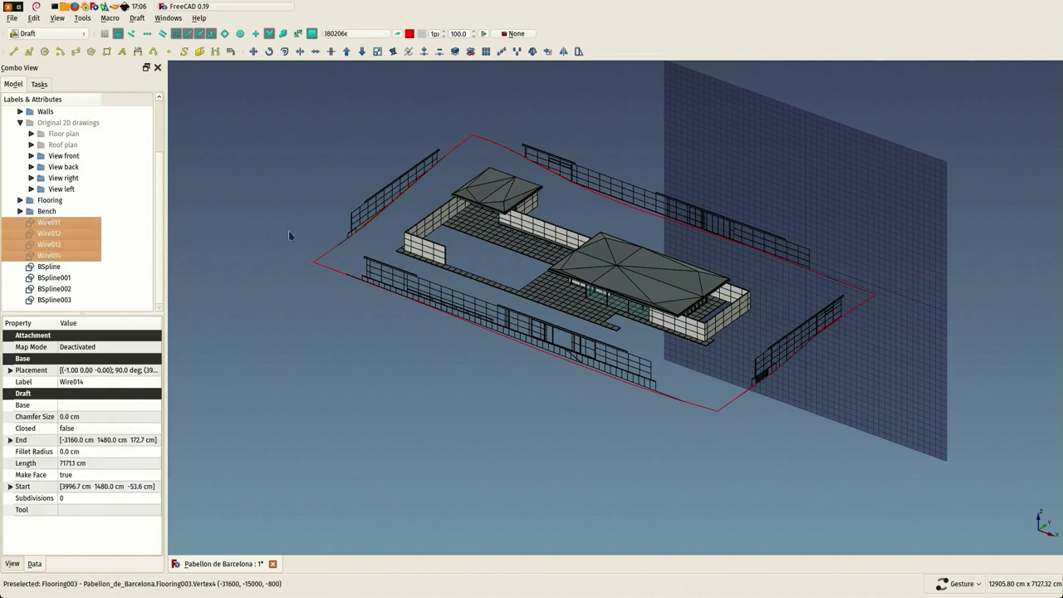
left_click(43, 269)
left_click(44, 280)
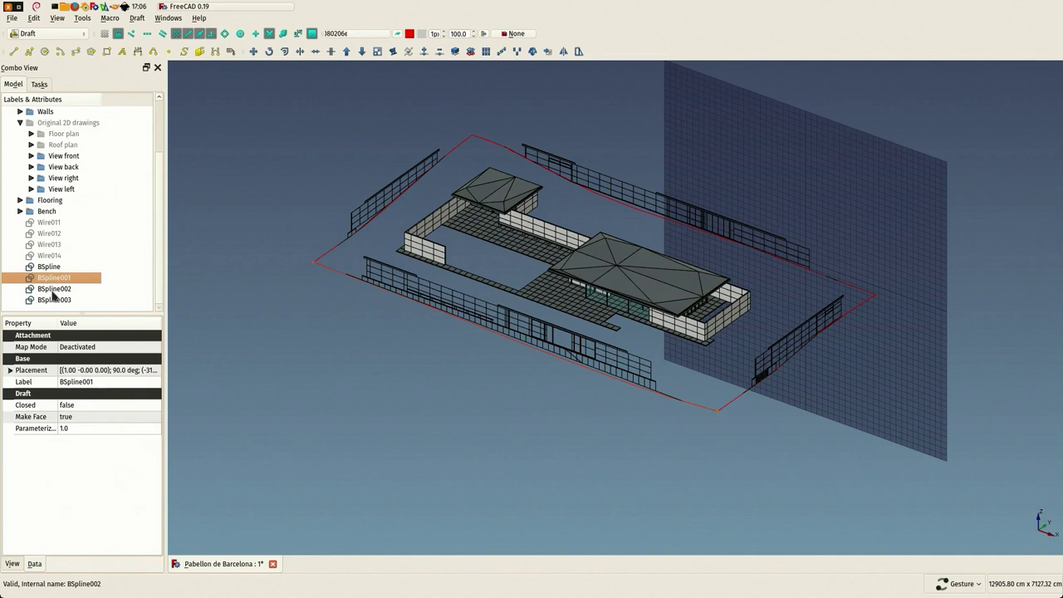
left_click(53, 289)
left_click(56, 300)
left_click(402, 343)
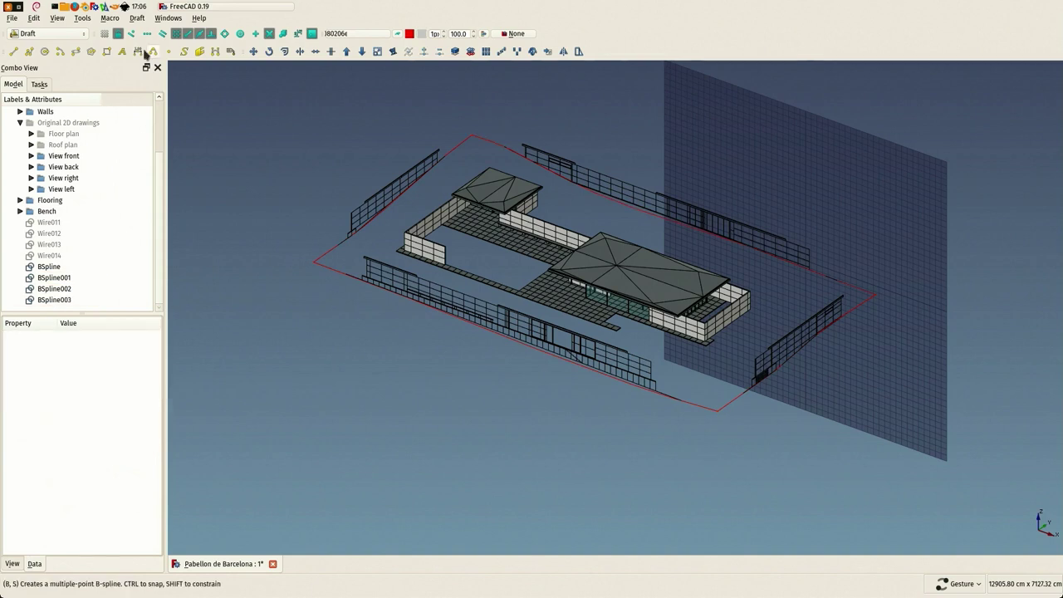
left_click(50, 33)
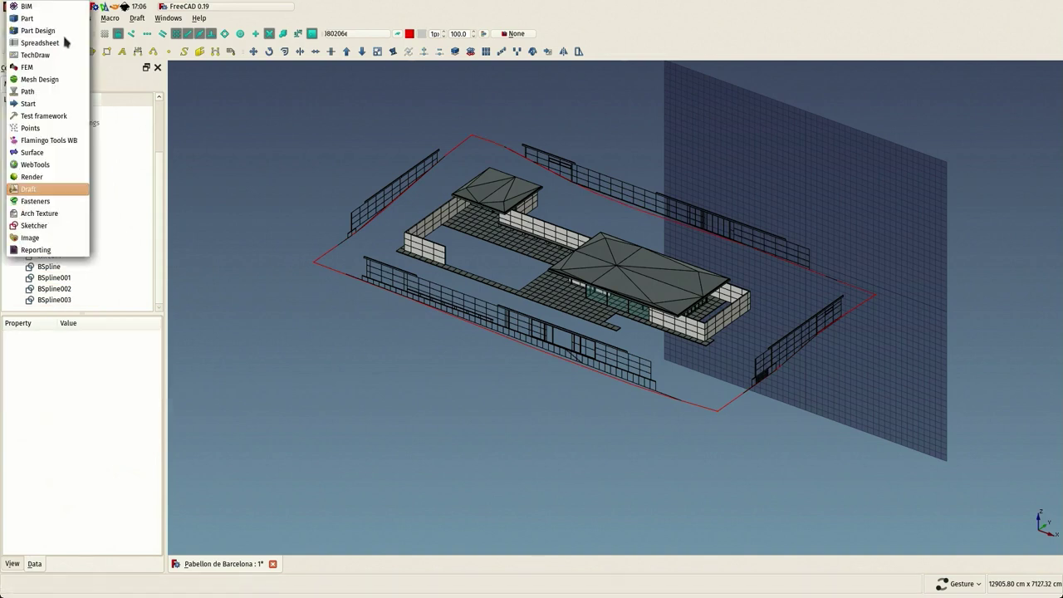
Create a Surface Filling using edges BSpline, BSpline001, BSpline002 and BSpline003 as boundaries
left_click(50, 153)
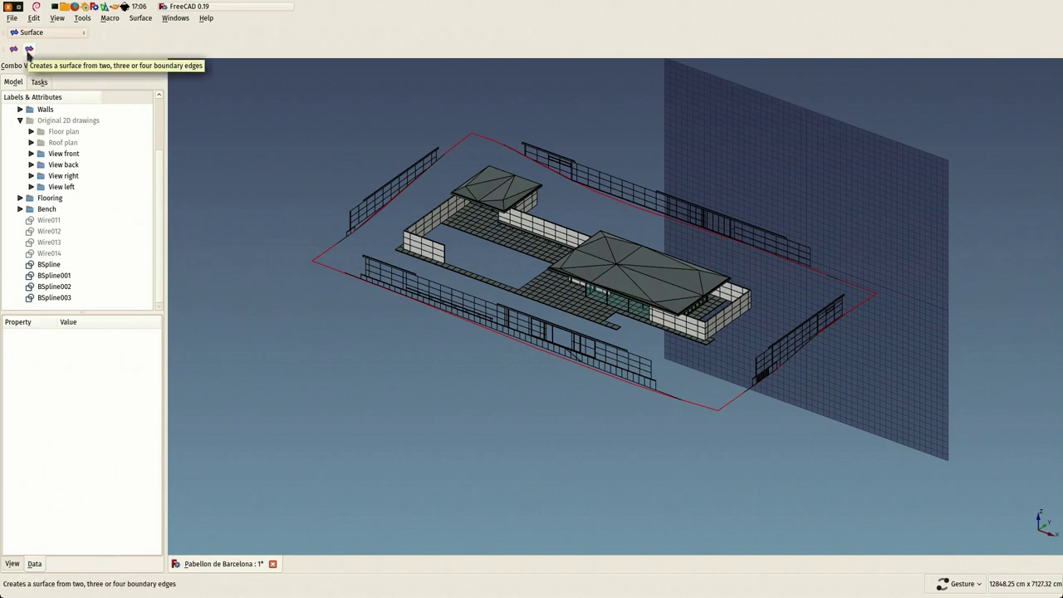
left_click(28, 51)
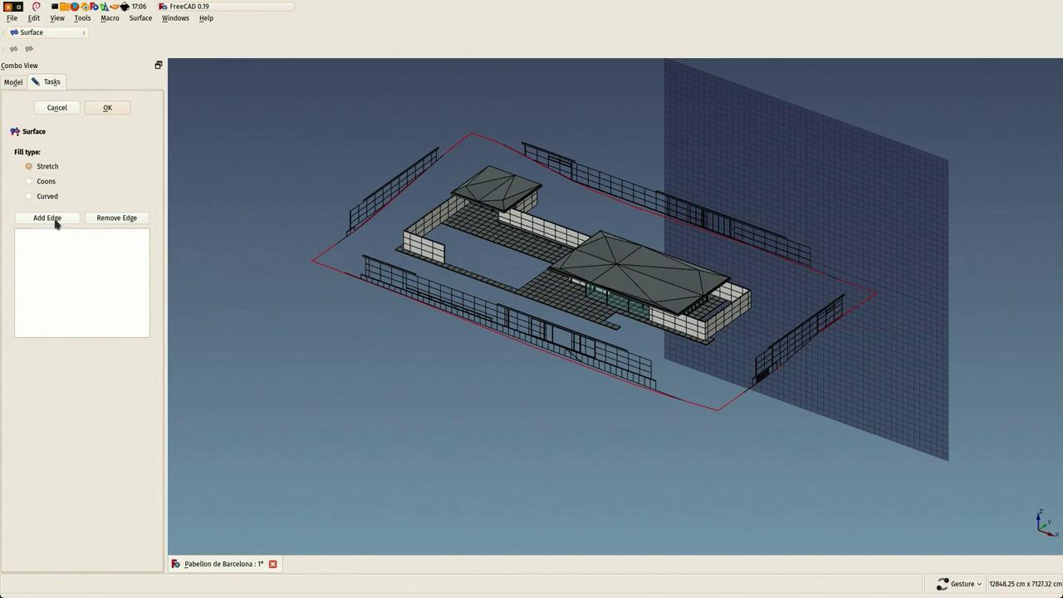
left_click(324, 260)
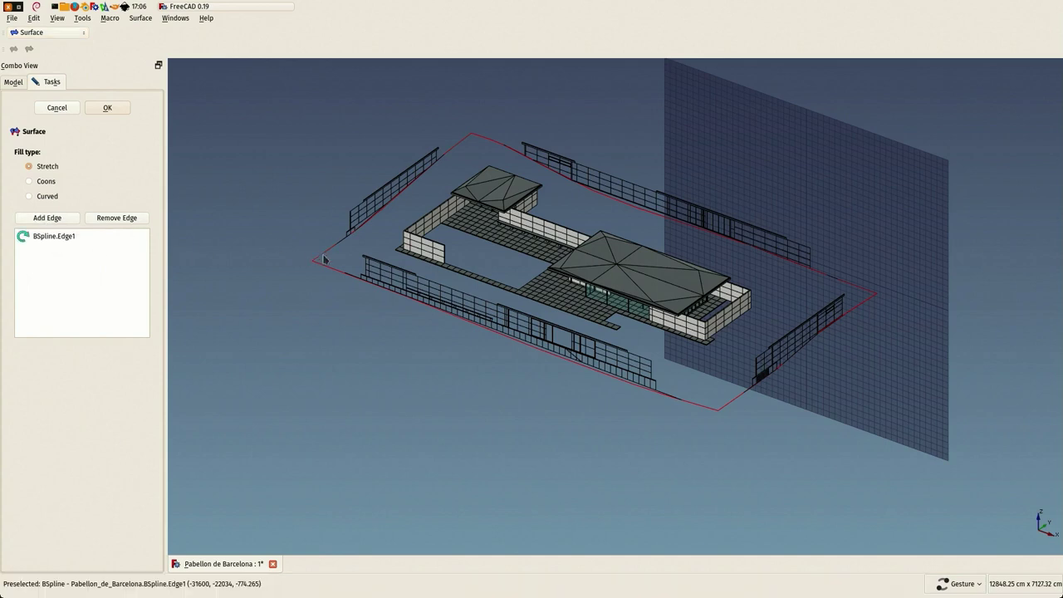
left_click(48, 217)
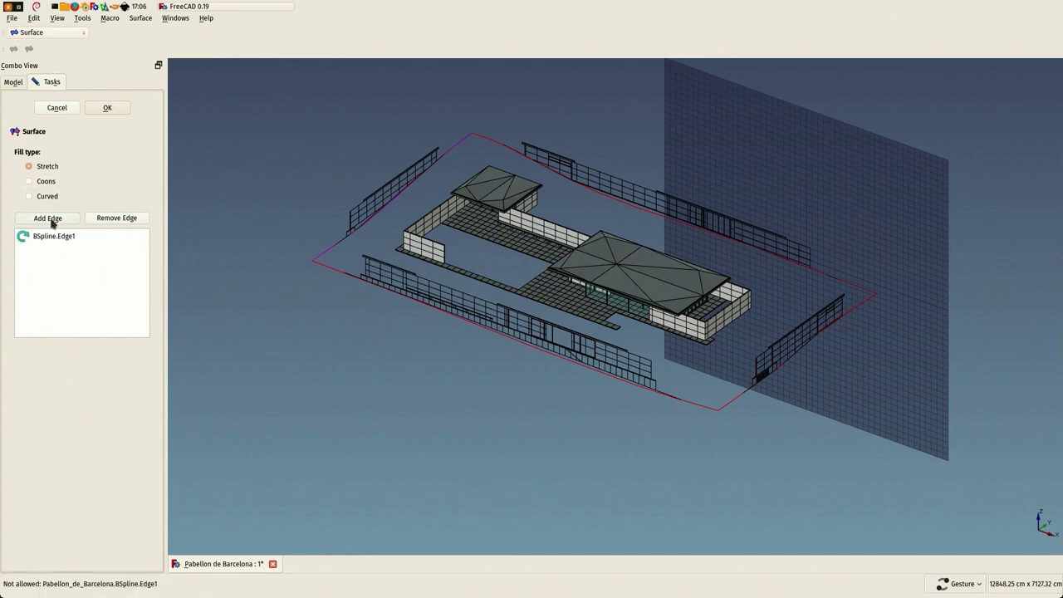
left_click(332, 272)
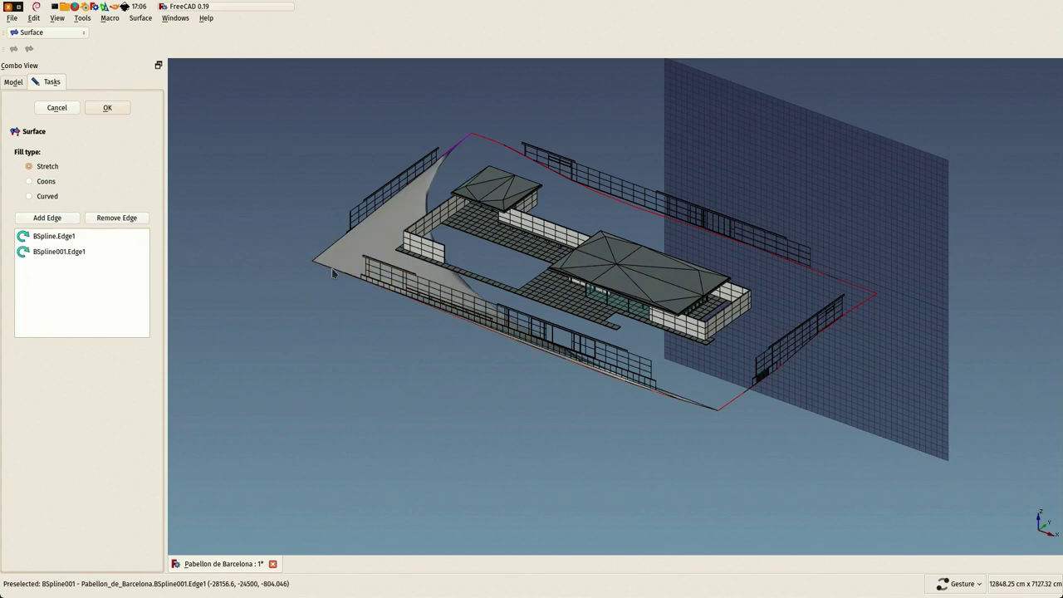
left_click(48, 218)
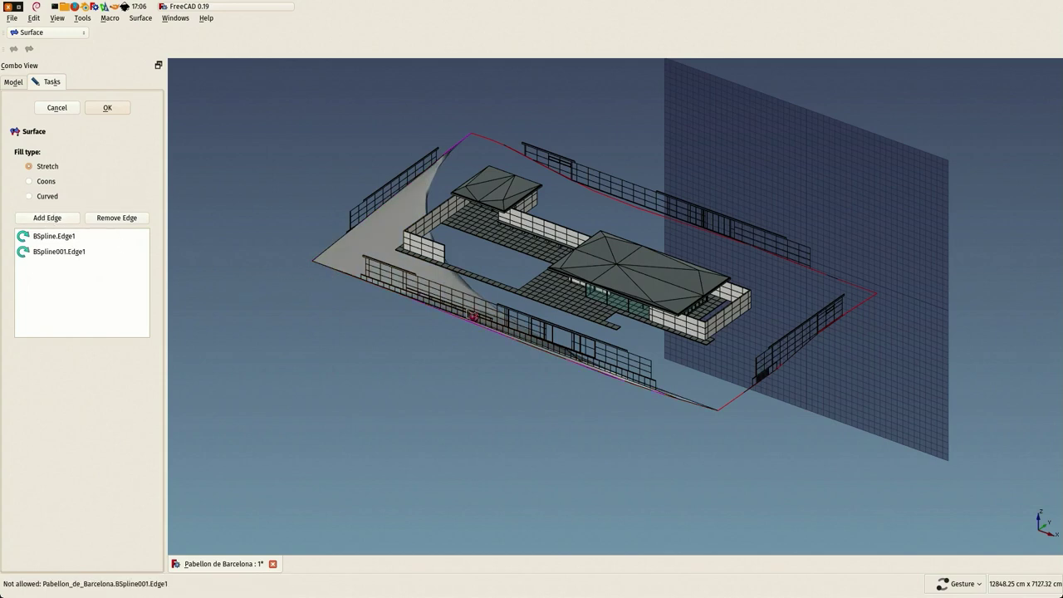
left_click(736, 405)
left_click_drag(736, 403, 402, 309)
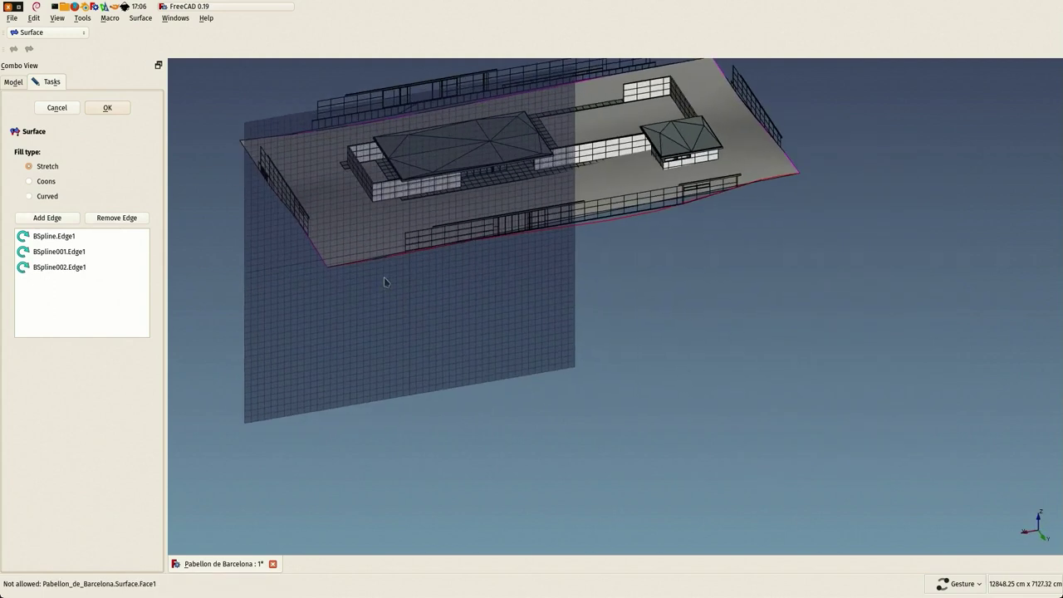
scroll(664, 212, "up", 3)
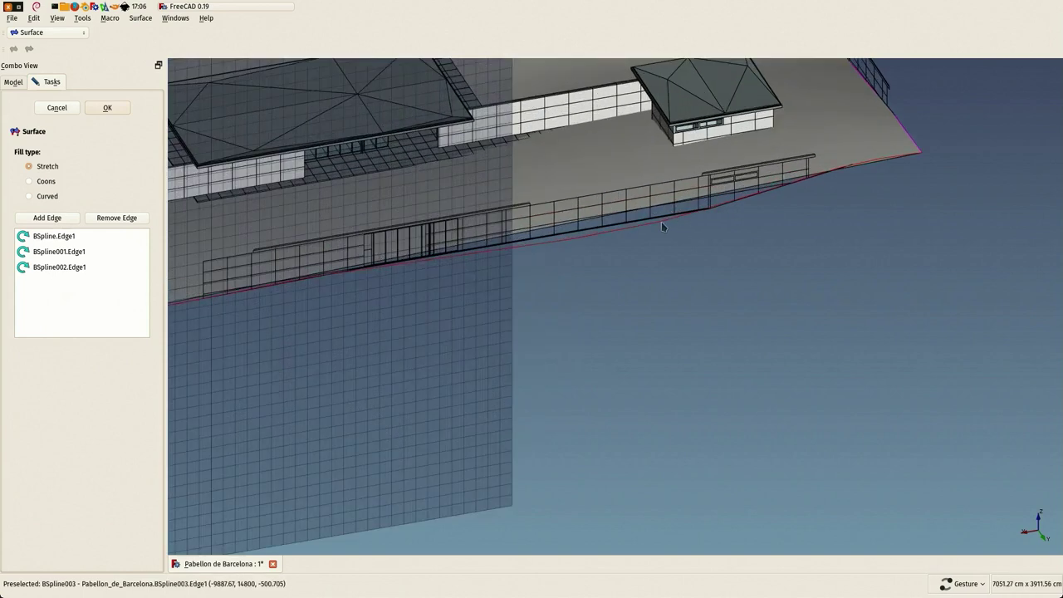
left_click(662, 225)
scroll(669, 230, "down", 5)
left_click_drag(686, 244, 174, 160)
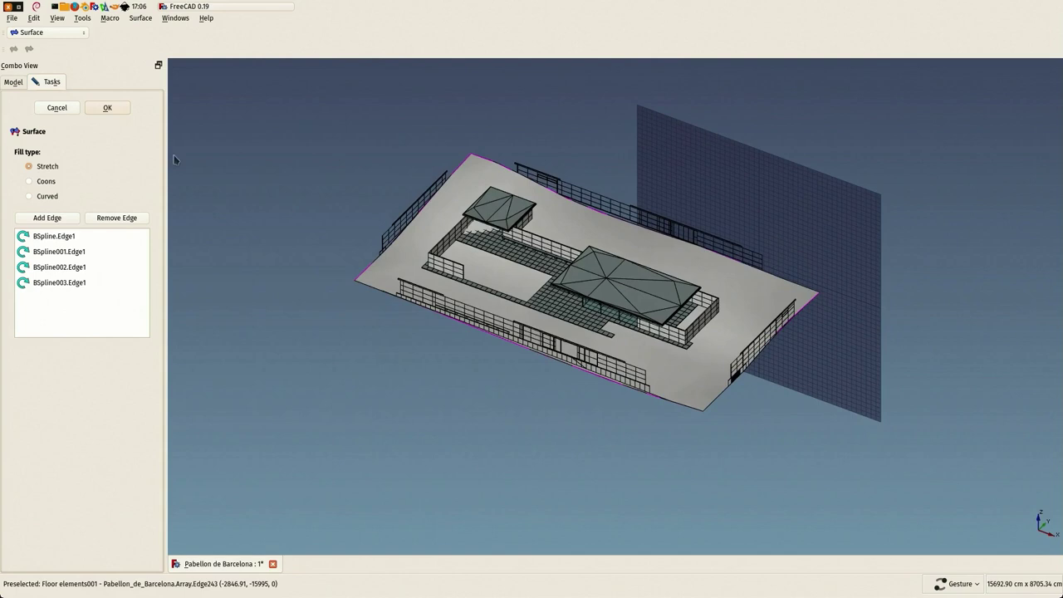
Confirm the stretched terrain Surface and select the four B-spline curves
left_click(105, 109)
left_click_drag(336, 224, 379, 204)
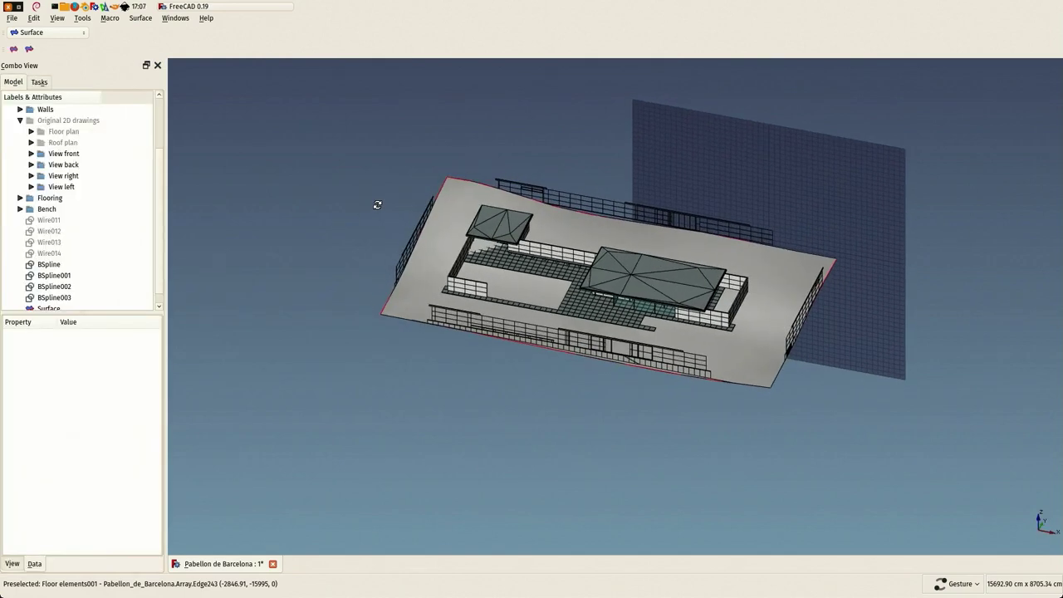
left_click(44, 264)
left_click(51, 286, "shift")
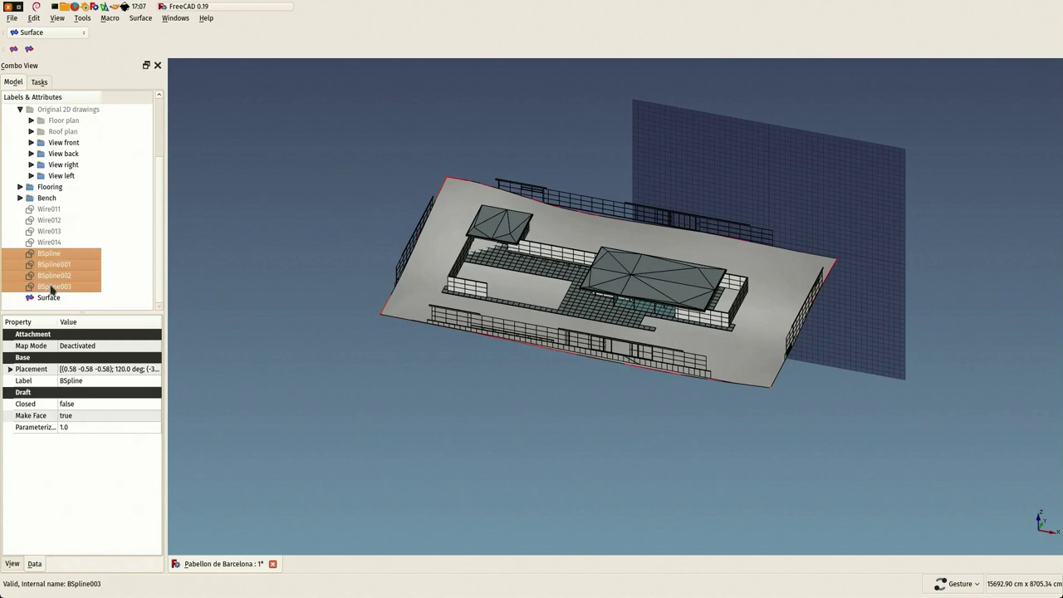
left_click_drag(366, 237, 470, 216)
scroll(557, 264, "up", 5)
scroll(563, 275, "down", 5)
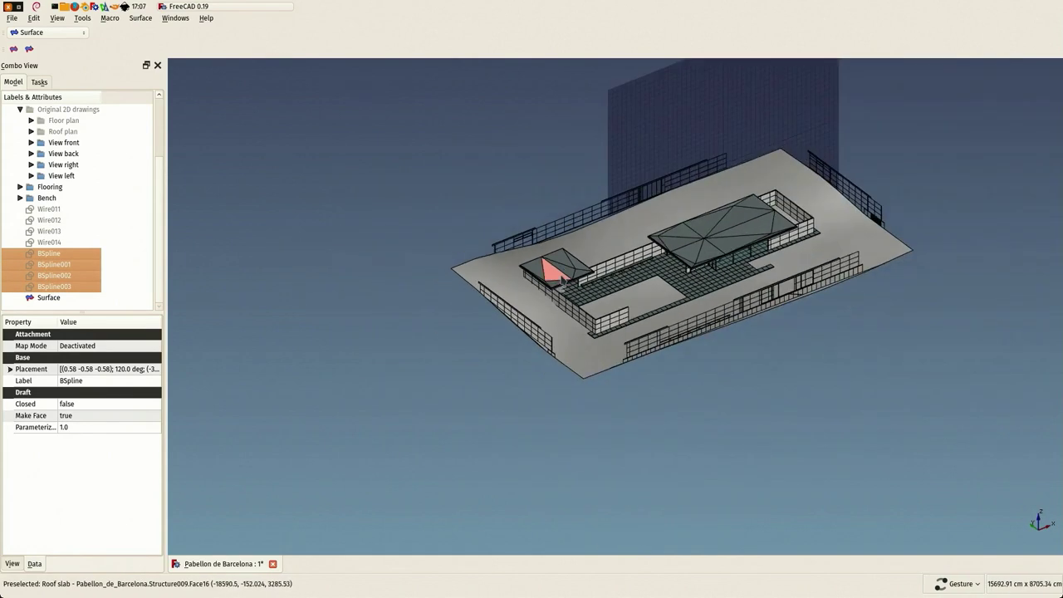
scroll(554, 235, "up", 5)
scroll(554, 235, "down", 5)
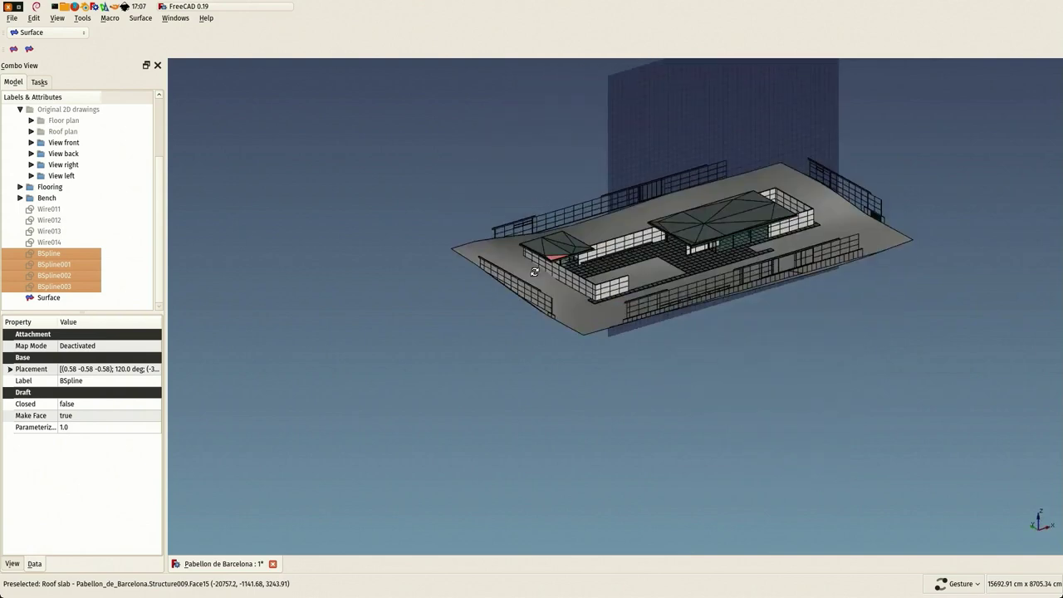
Save the project and hide the Surface terrain object
left_click(12, 18)
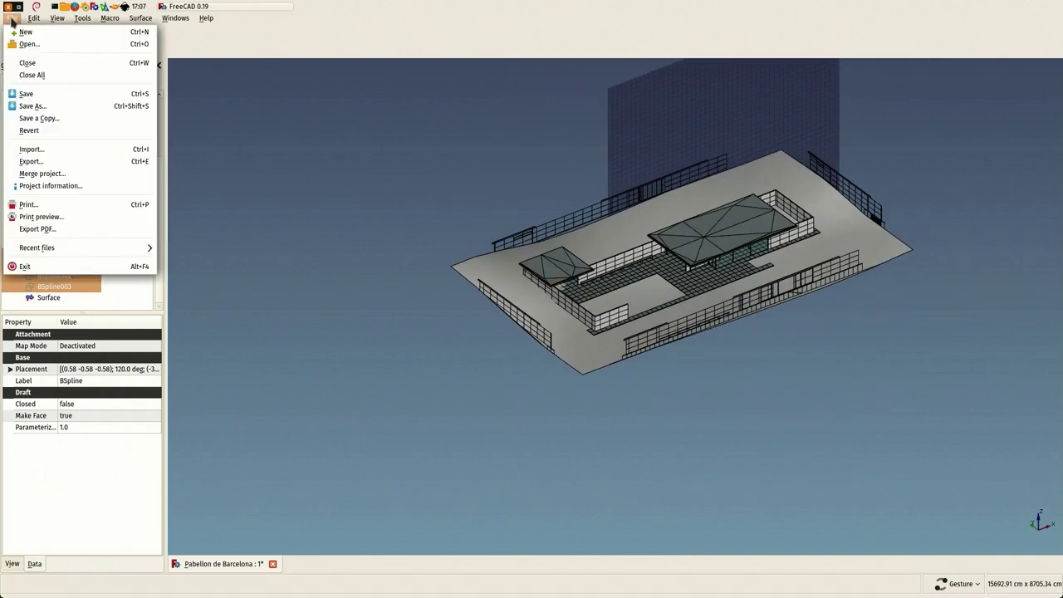
left_click(34, 96)
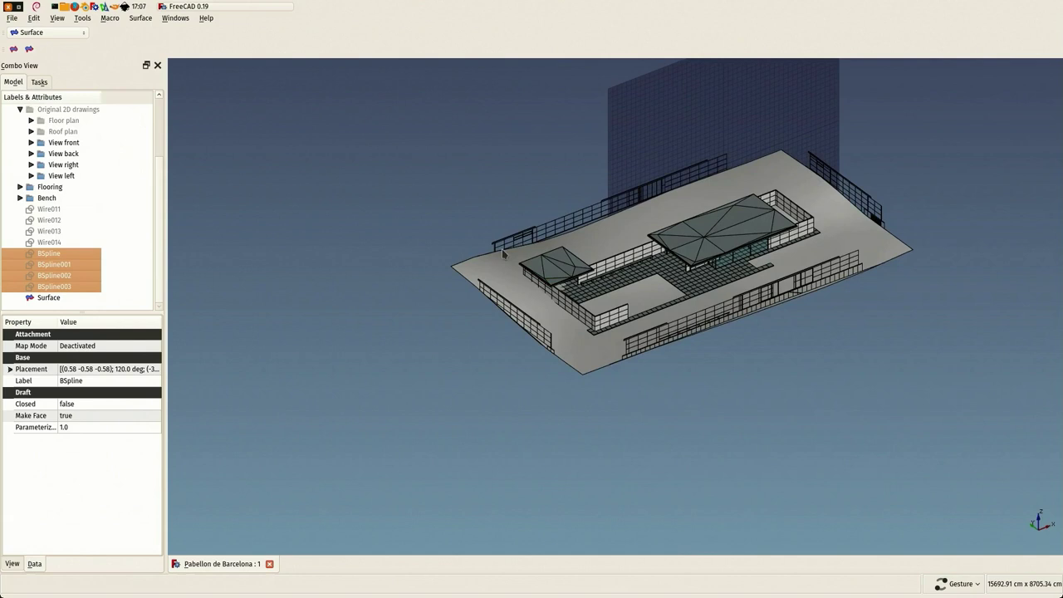
scroll(503, 254, "up", 4)
scroll(478, 278, "up", 2)
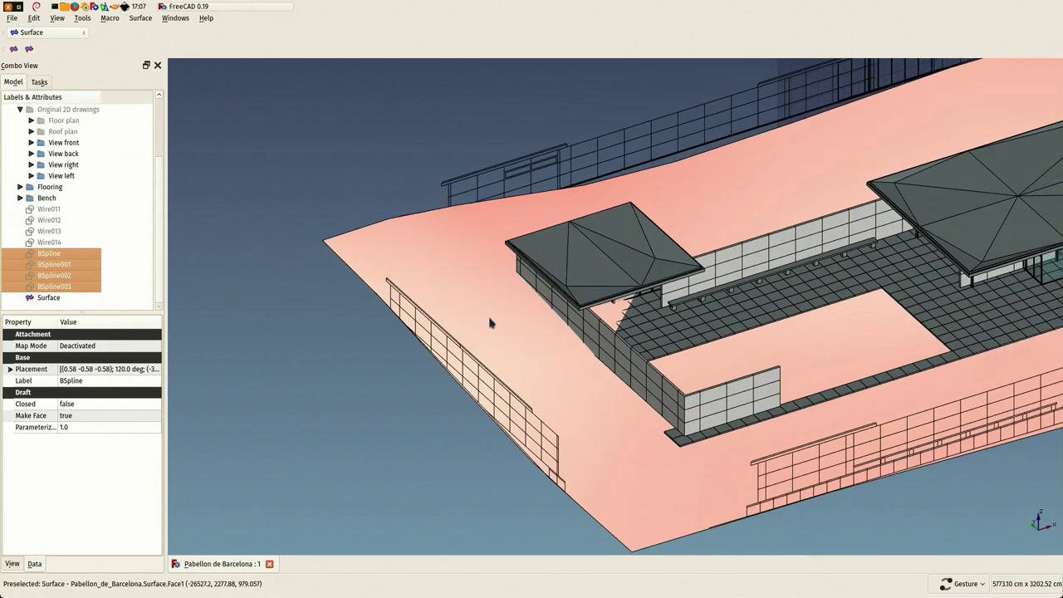
scroll(490, 323, "down", 3)
left_click(488, 323)
key("space")
left_click_drag(488, 323, 449, 239)
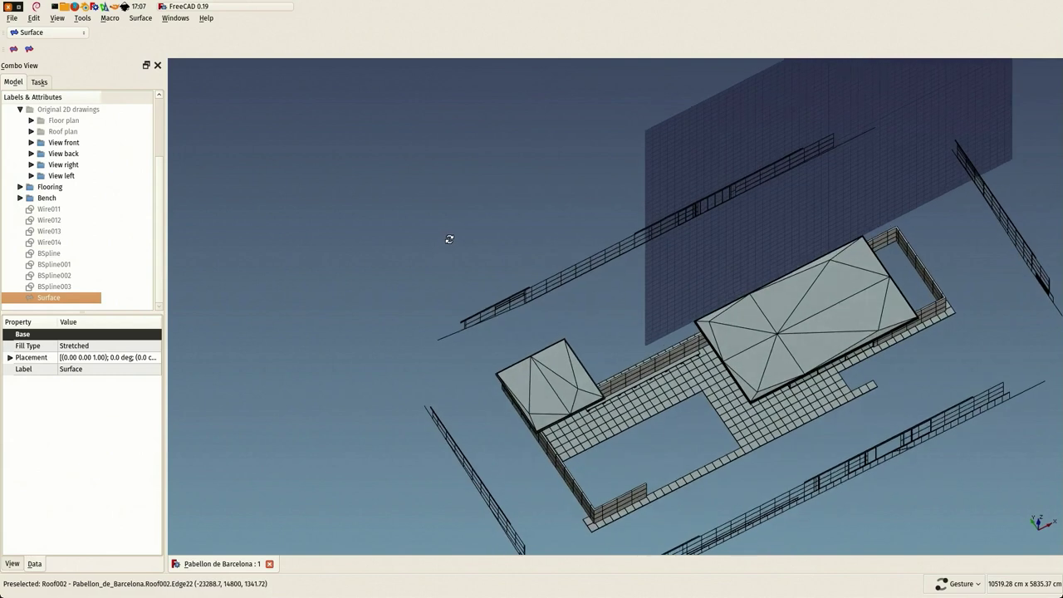
Switch to the BIM workbench and set the working plane to Top (XY)
left_click(23, 31)
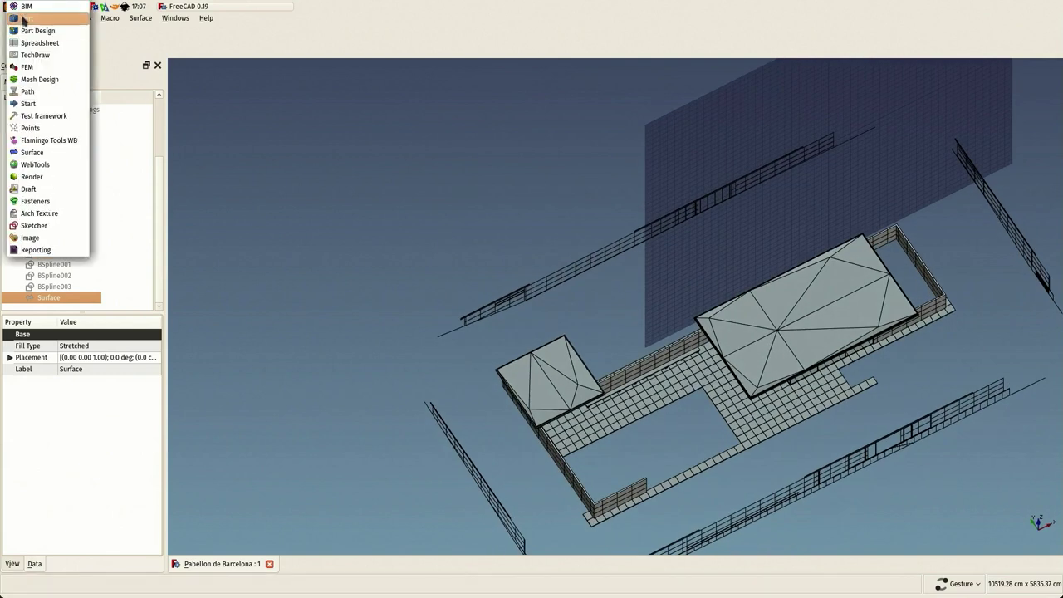
left_click(25, 19)
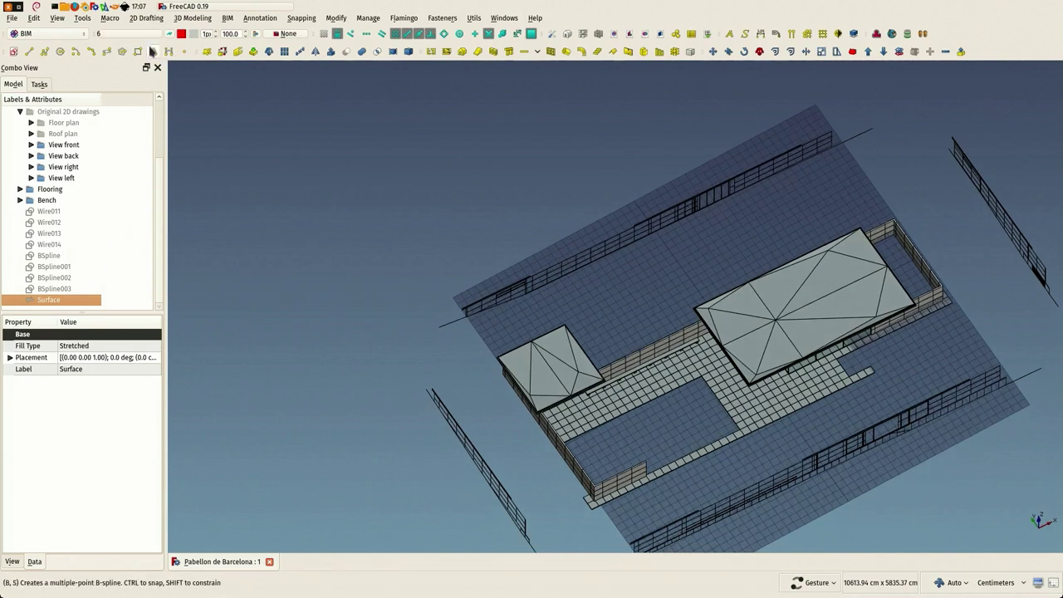
left_click(221, 89)
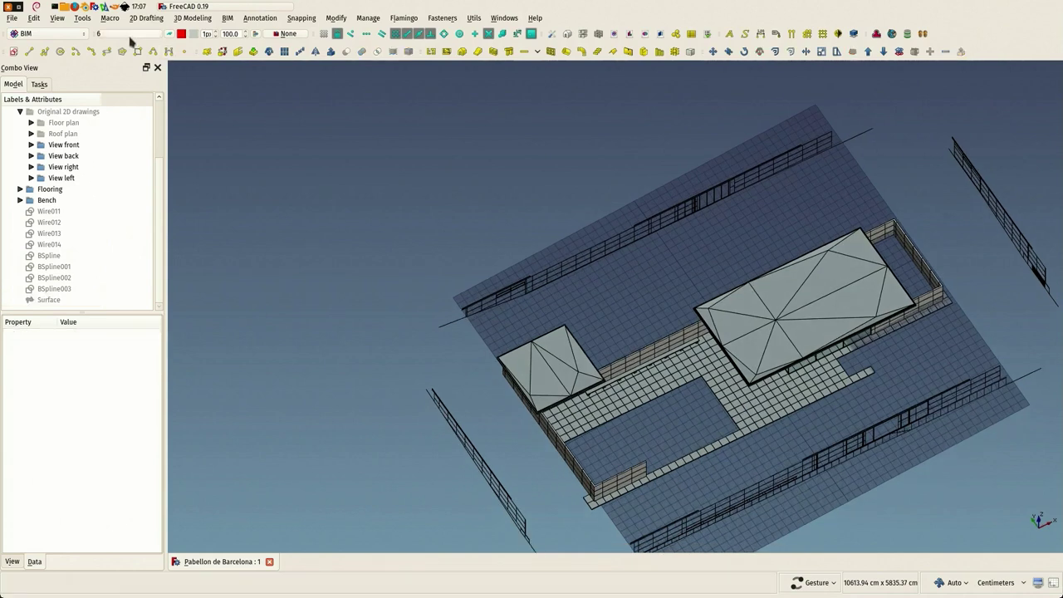
left_click(131, 39)
left_click(42, 174)
left_click_drag(274, 220, 752, 312)
scroll(598, 378, "up", 5)
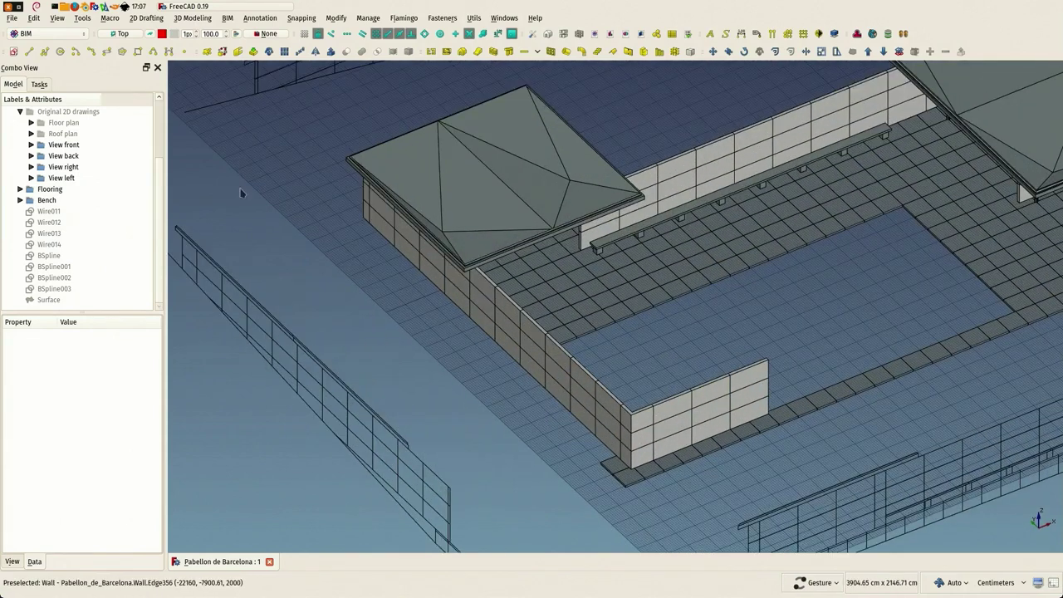
scroll(332, 246, "down", 5)
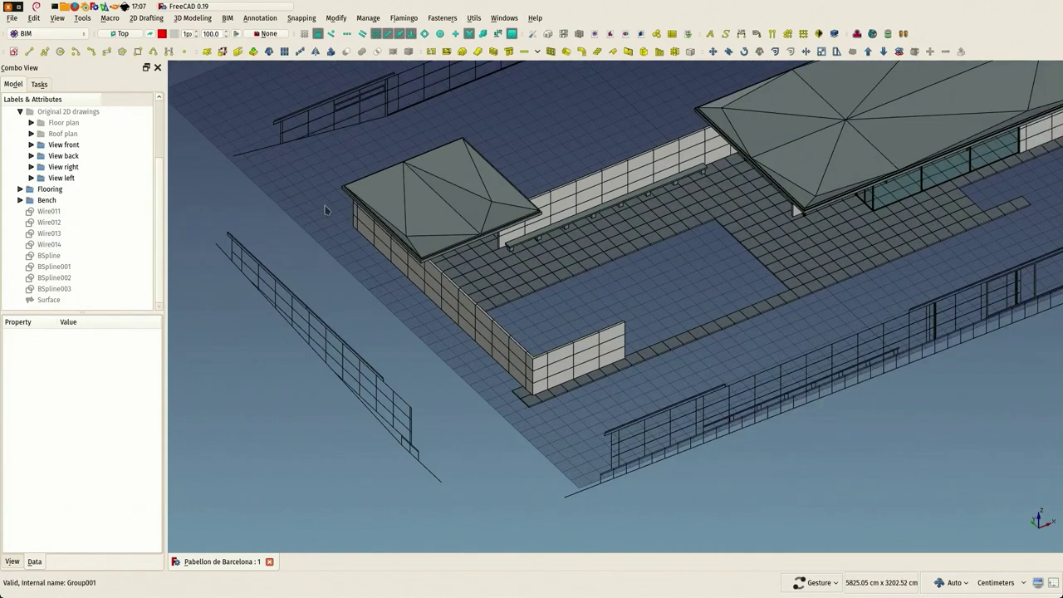
scroll(348, 266, "up", 3)
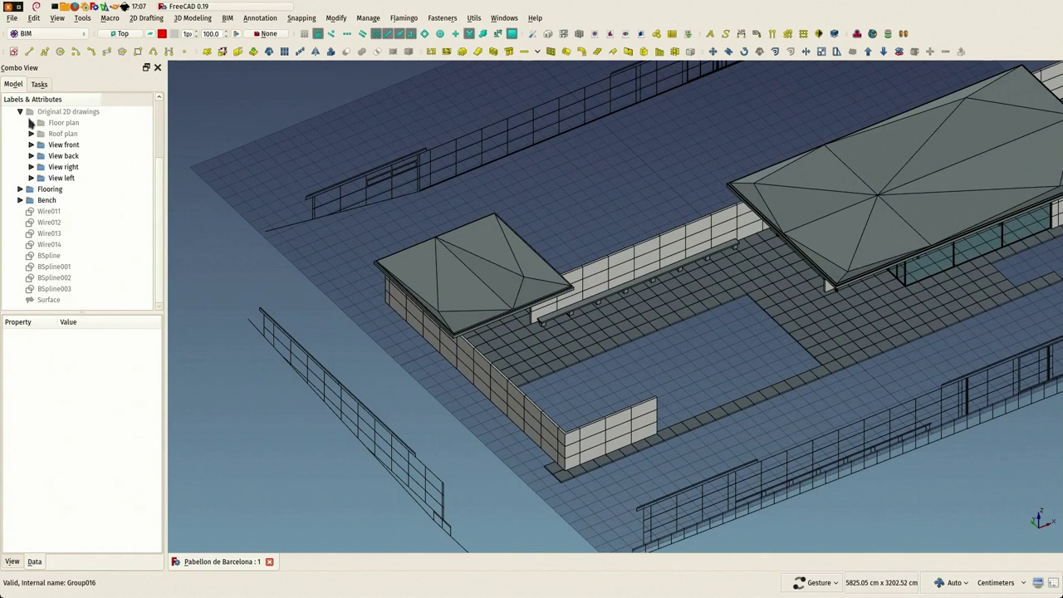
scroll(37, 132, "up", 1)
scroll(39, 125, "up", 2)
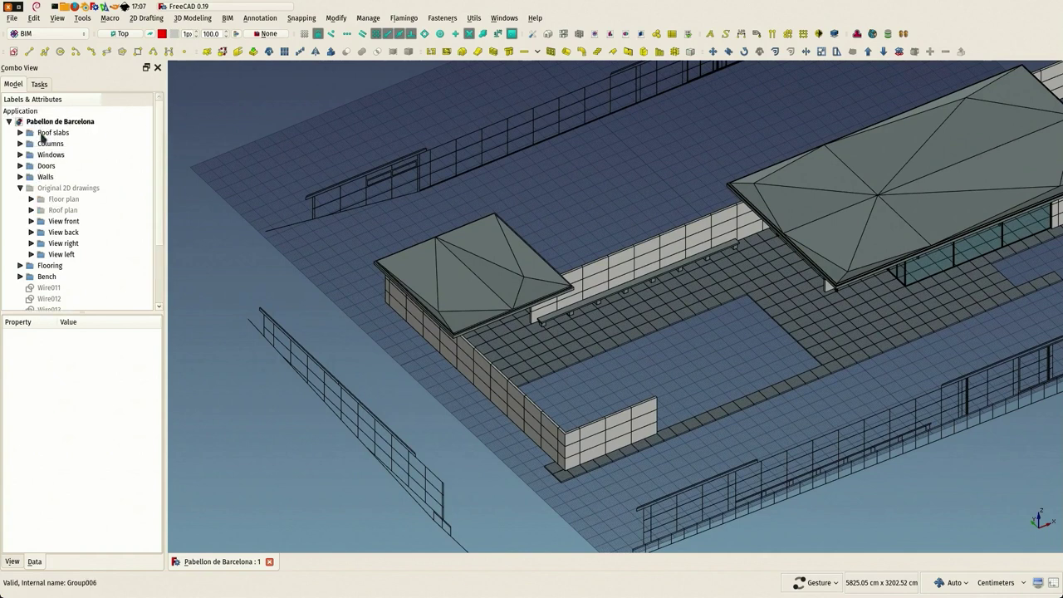
Hide the Roof slabs, Columns, Windows, Doors, Walls, Flooring and Bench groups
left_click(41, 133)
key("space")
left_click(48, 146)
key("space")
left_click(50, 154)
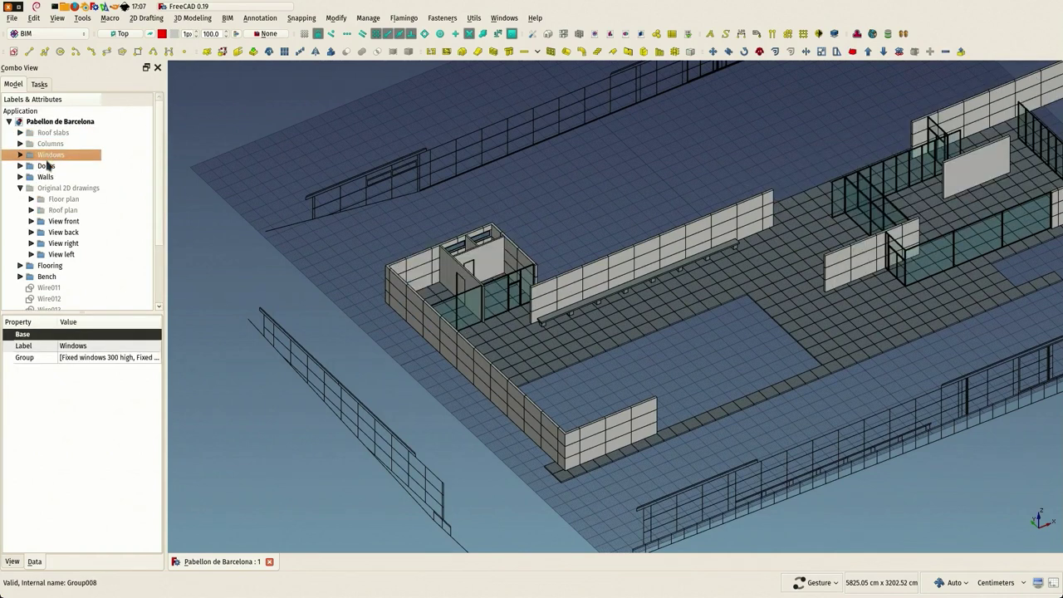
key("space")
left_click(46, 165)
key("space")
left_click(43, 177)
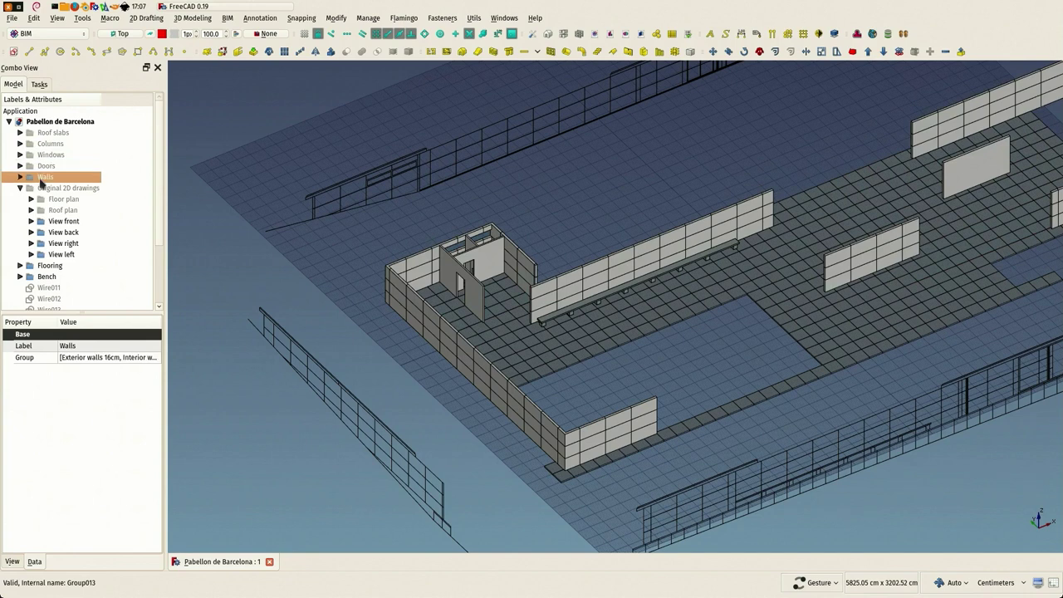
key("space")
left_click(56, 265)
key("space")
left_click(46, 277)
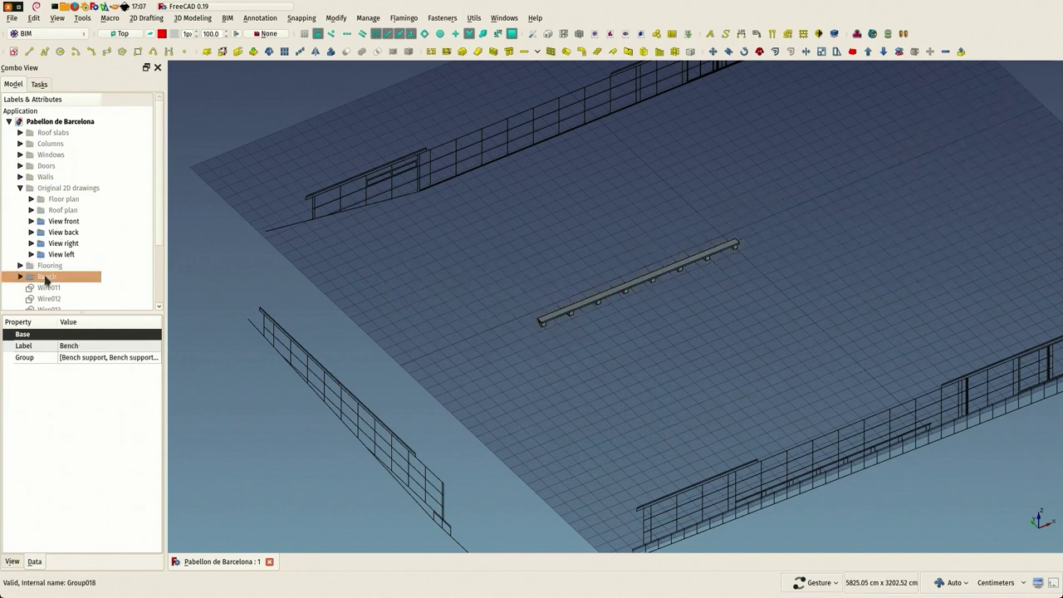
key("space")
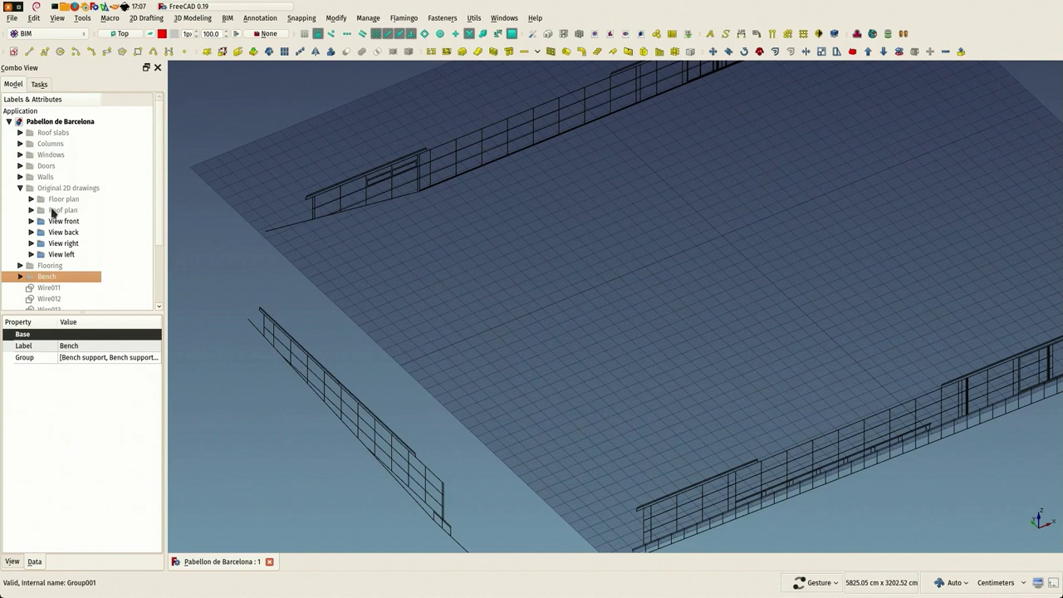
Show the Floor plan drawing and view it from the top, fitted and zoomed in
left_click(53, 210)
left_click(58, 199)
key("space")
scroll(526, 239, "down", 3)
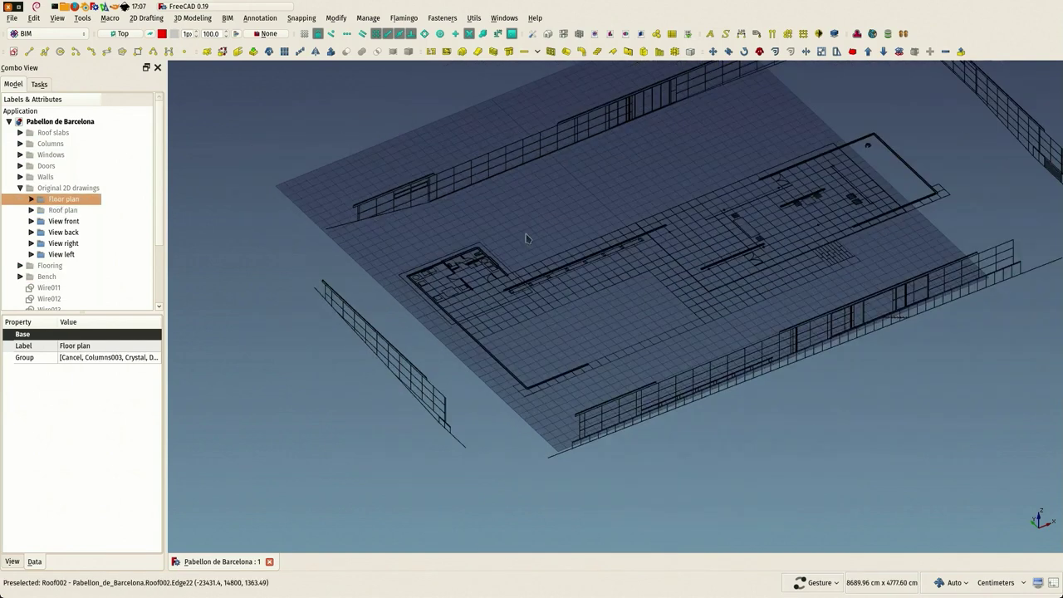
key("2")
key("v")
key("s")
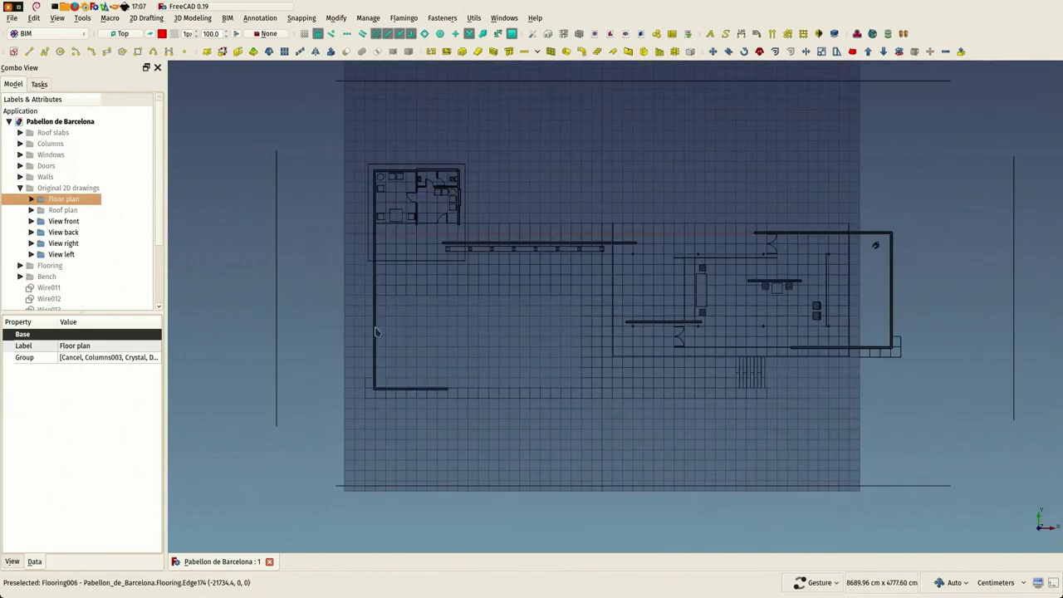
scroll(375, 332, "up", 10)
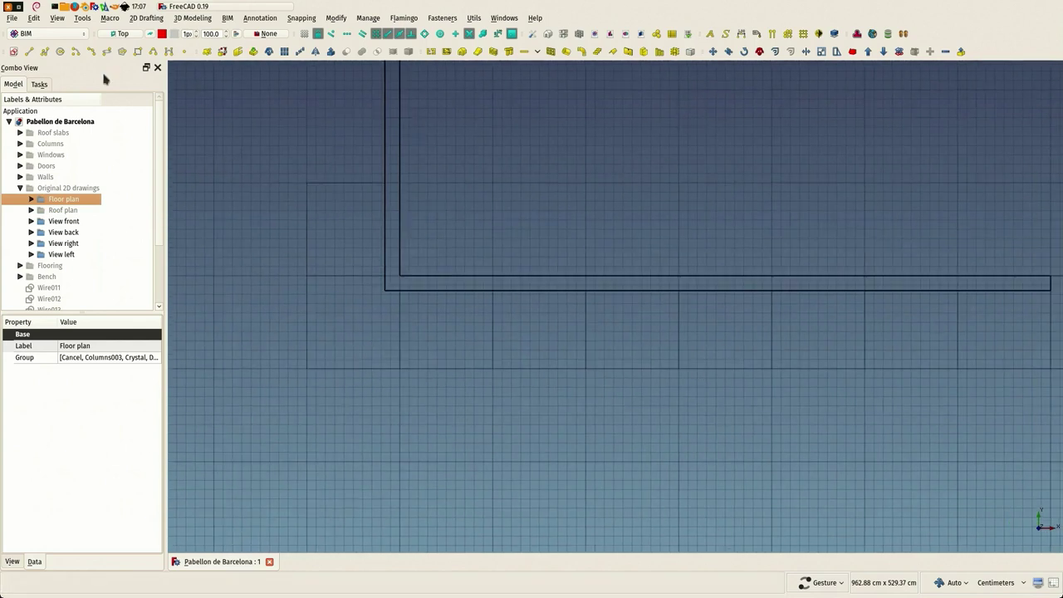
Start a wire at the floor's lower-left corner and trace it to the plan's top-left and top-right corners
left_click(45, 53)
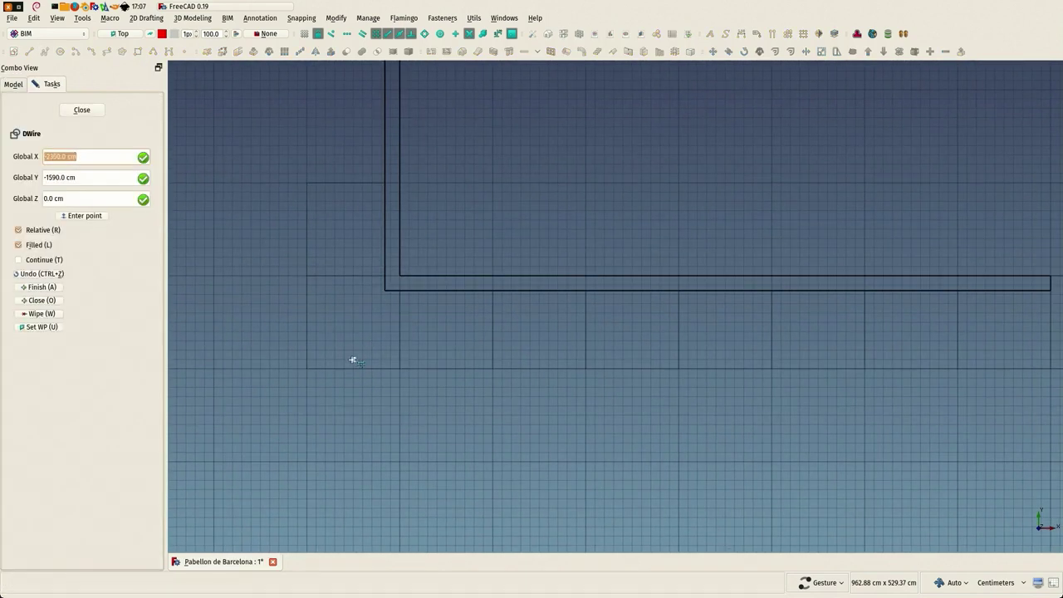
left_click(308, 363)
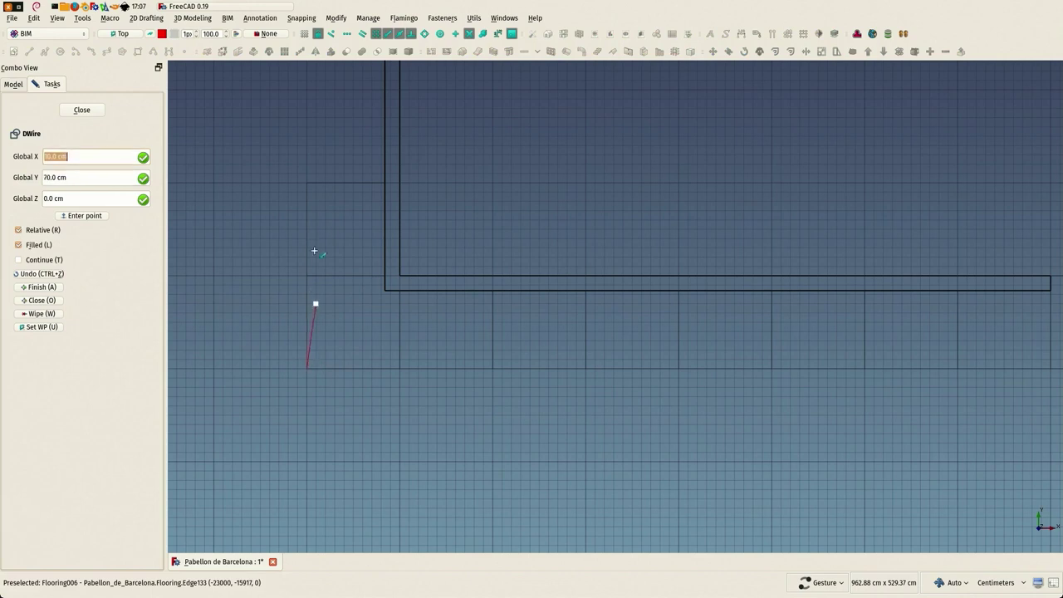
left_click(307, 181)
key("shift")
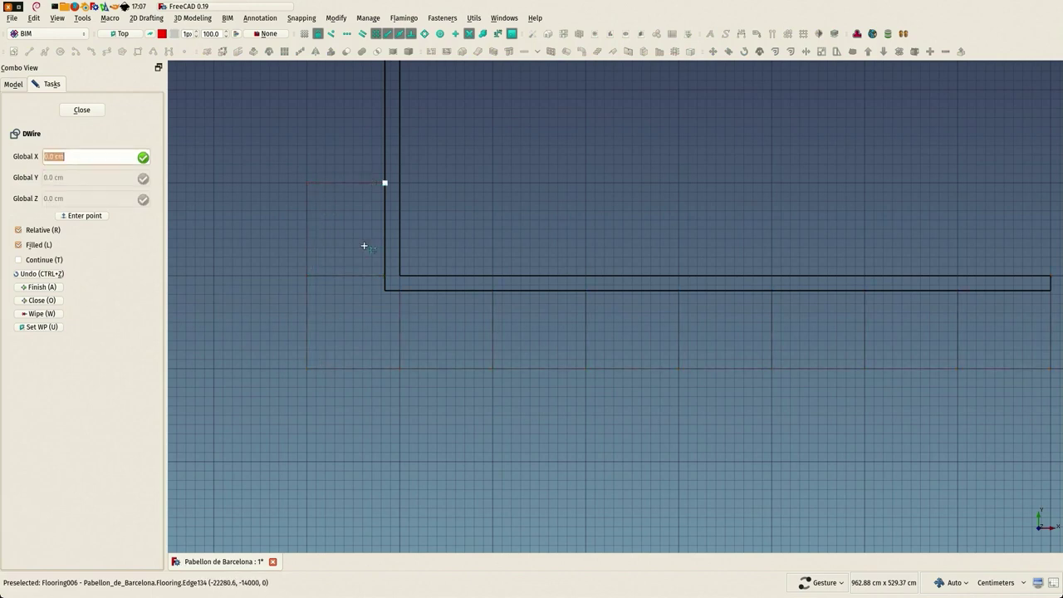
scroll(362, 297, "down", 10)
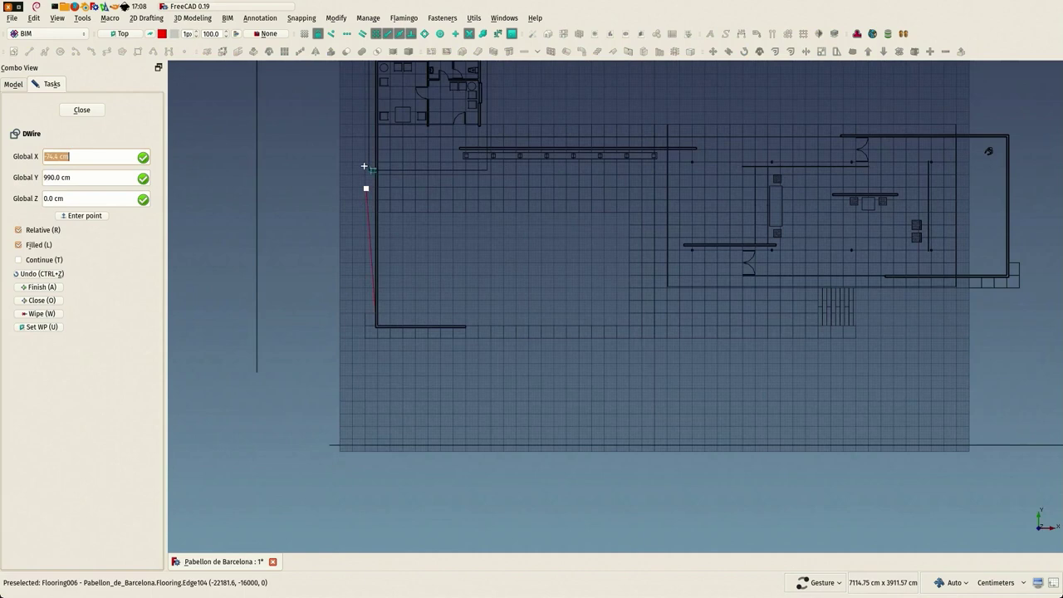
scroll(364, 166, "up", 2)
scroll(336, 144, "down", 2)
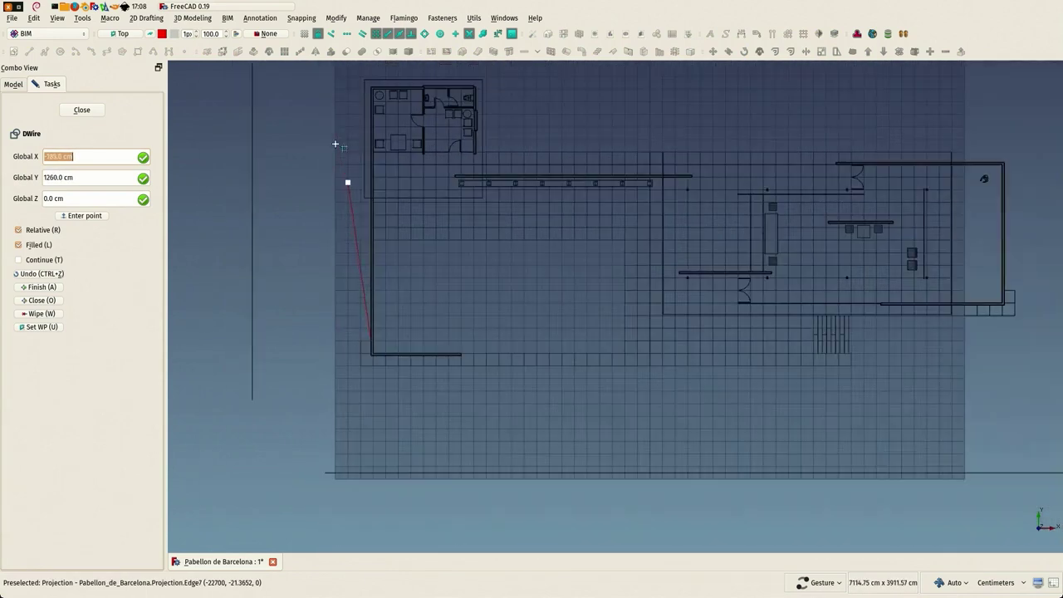
scroll(373, 78, "up", 5)
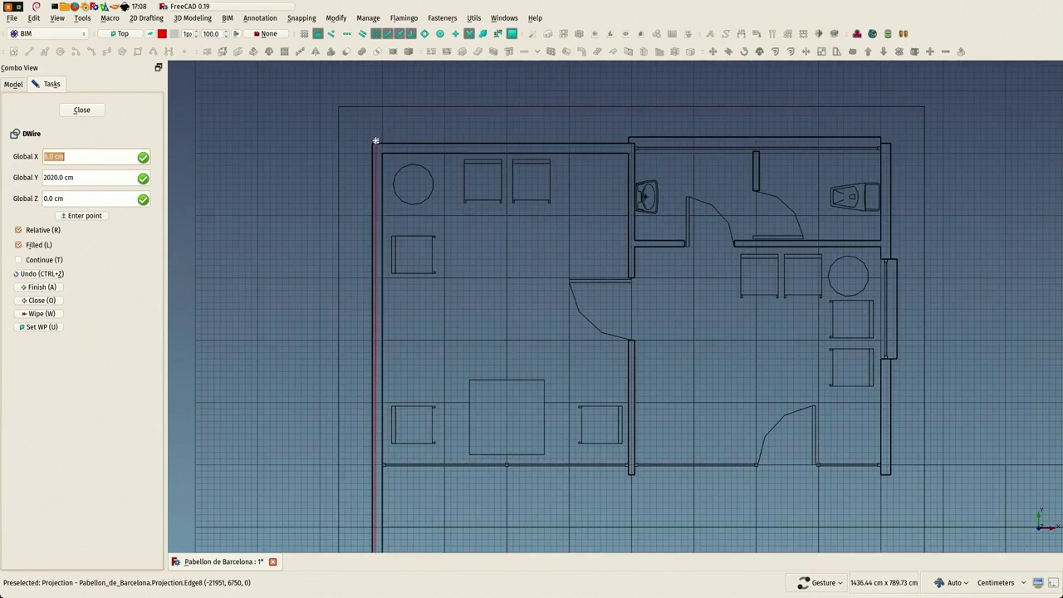
left_click(374, 142)
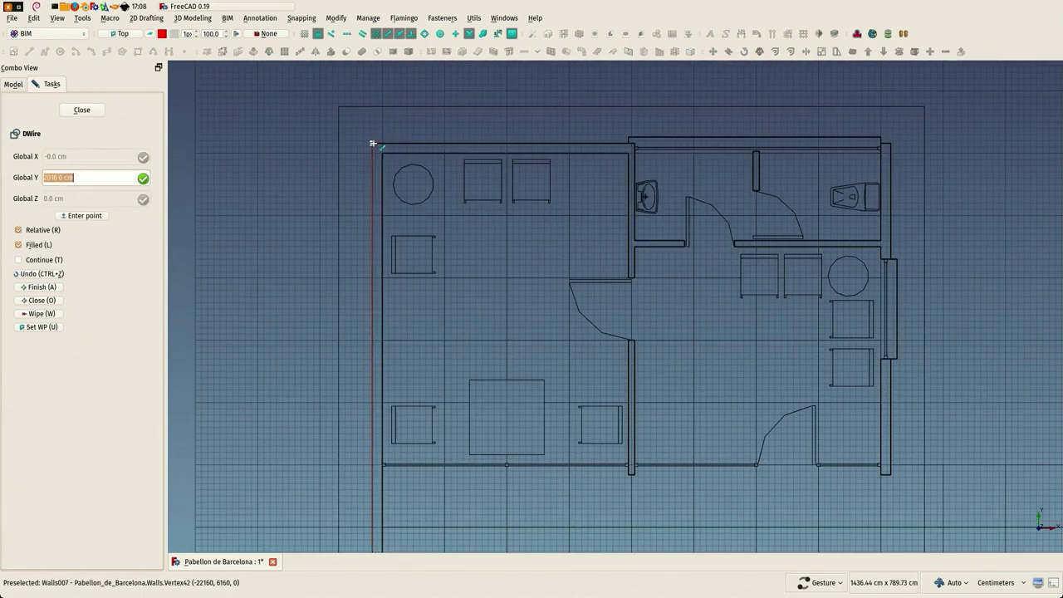
key("shift")
left_click(891, 144)
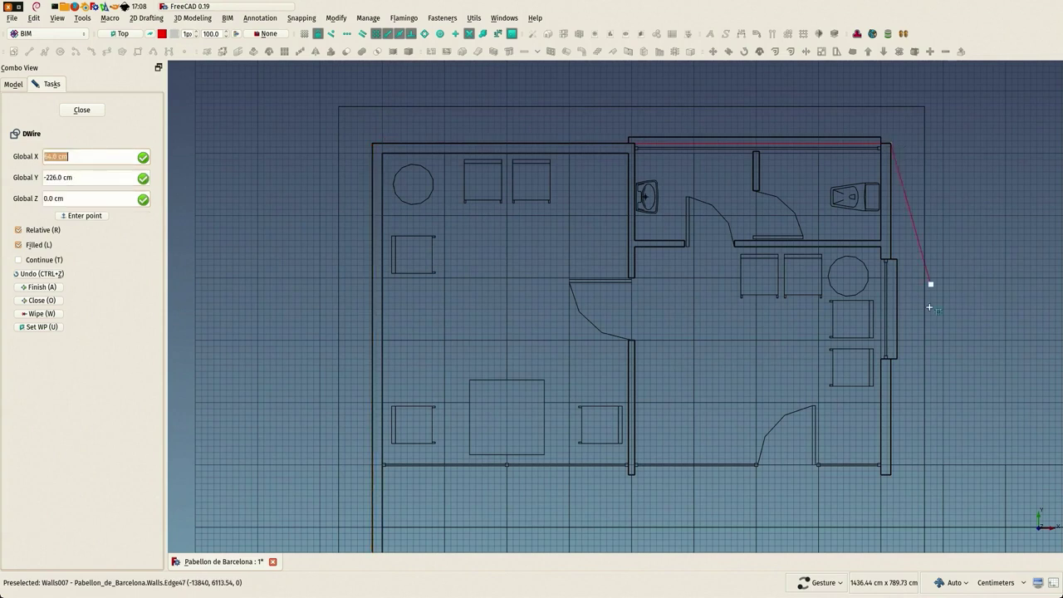
Continue the wire down the right side through the wall corner and the outer terrace corner
scroll(923, 340, "down", 3)
right_click_drag(871, 288, 577, 147)
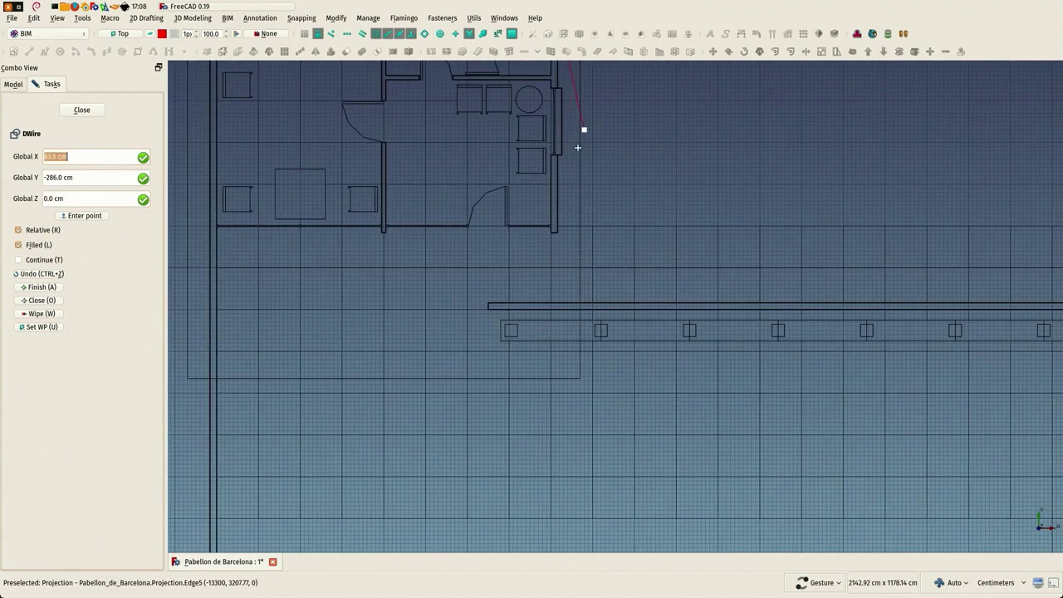
scroll(565, 222, "up", 2)
left_click(550, 229)
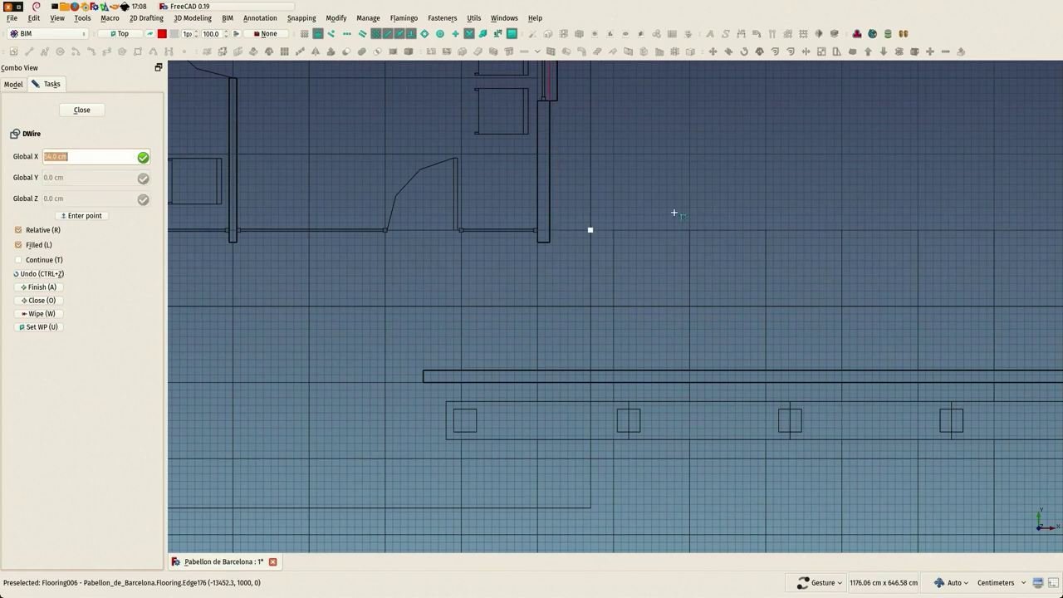
scroll(590, 230, "down", 5)
right_click_drag(615, 162, 263, 139)
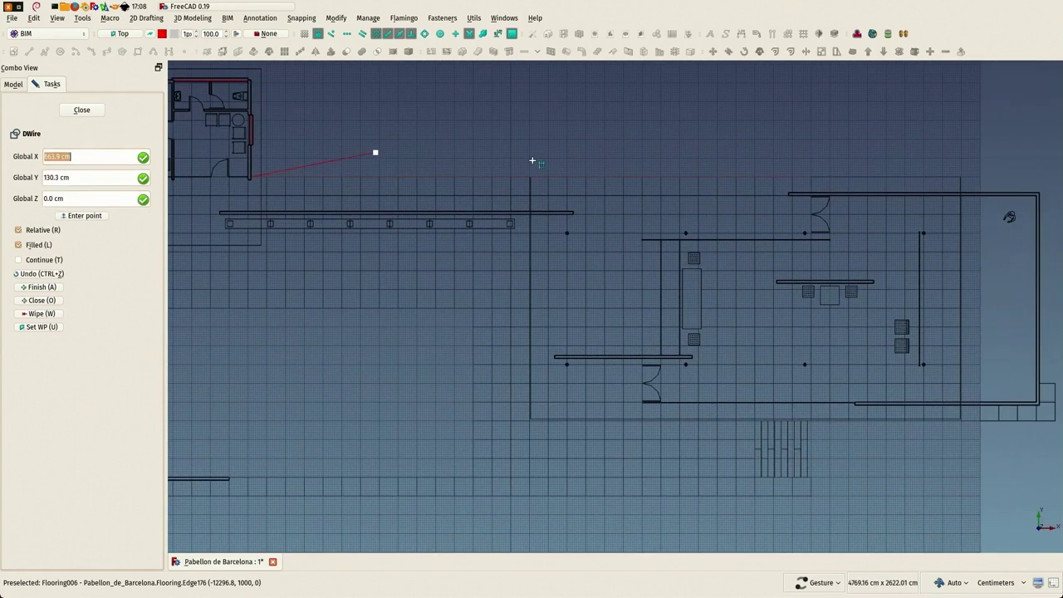
key("x")
scroll(969, 176, "up", 1)
scroll(968, 176, "up", 5)
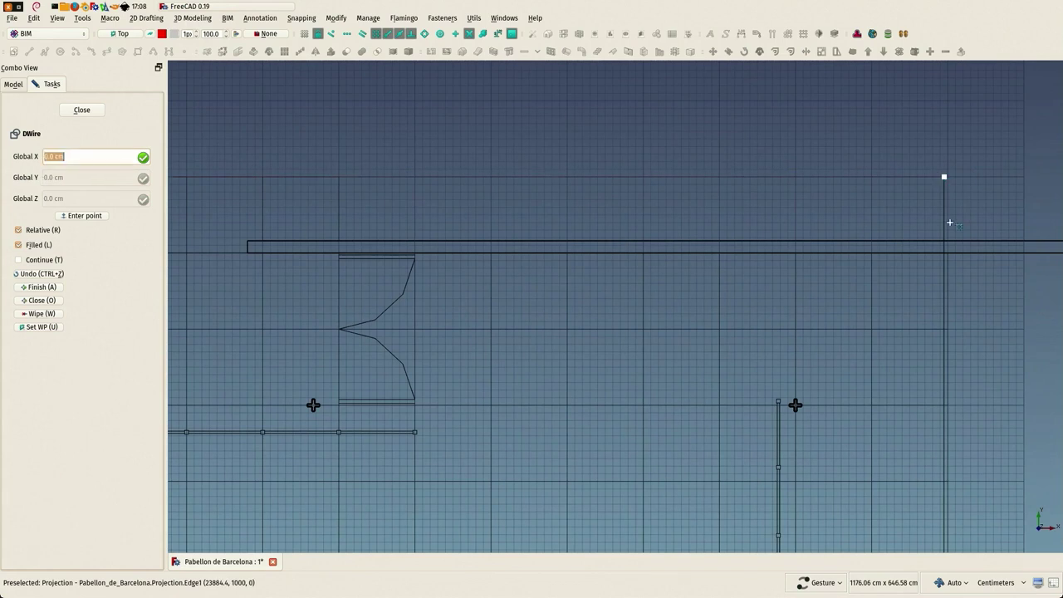
key("x")
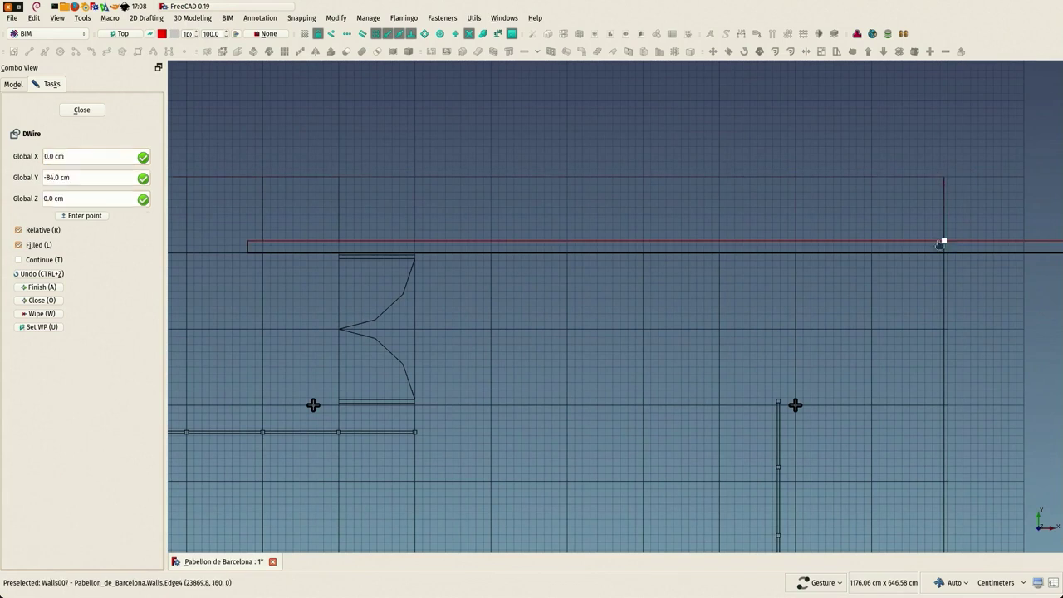
right_click_drag(888, 224, 351, 168)
key("x")
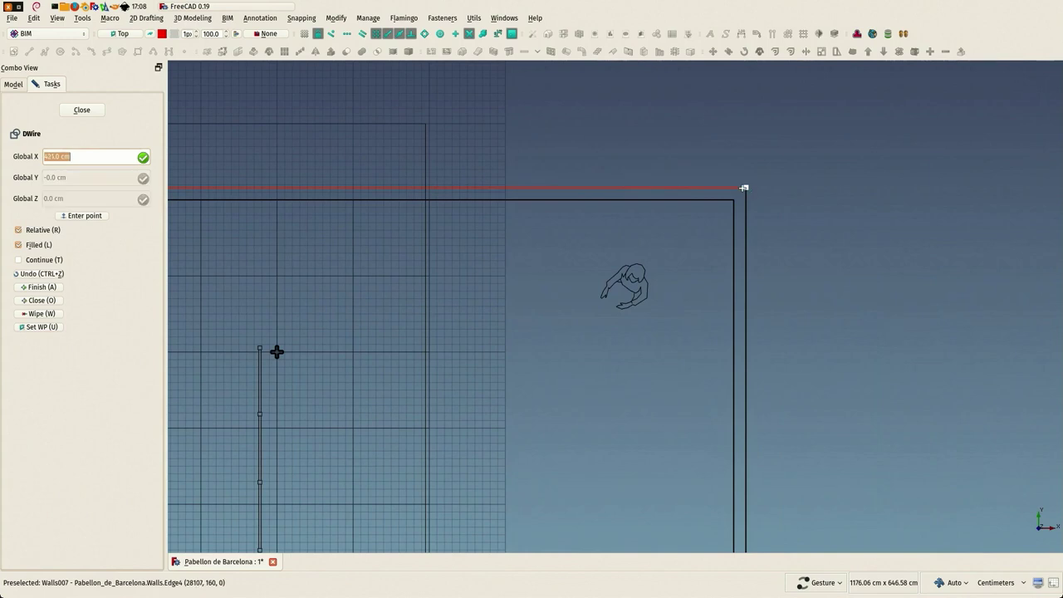
key("x")
scroll(743, 189, "down", 6)
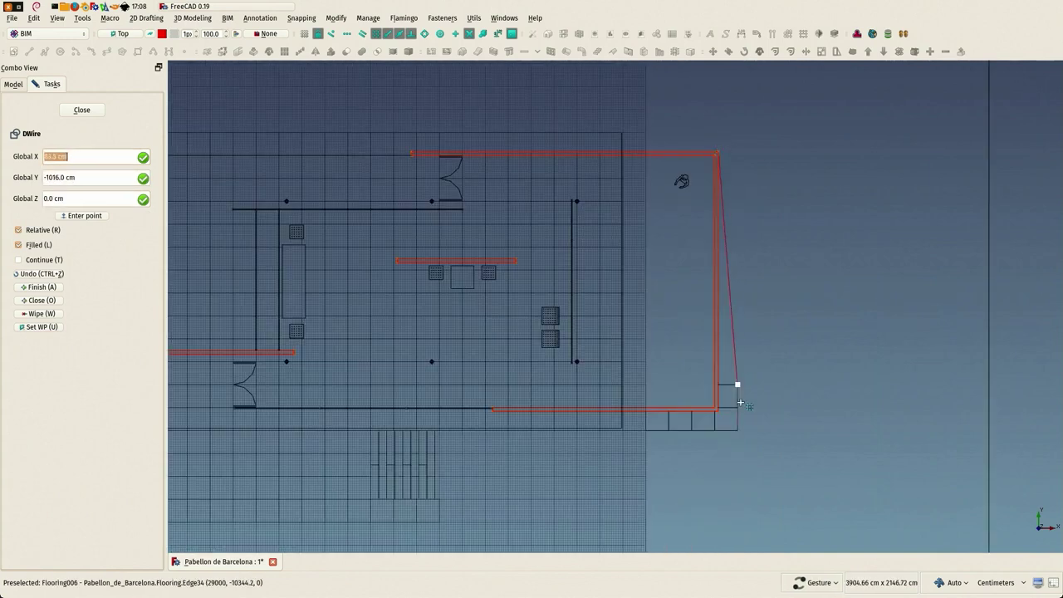
scroll(723, 377, "up", 6)
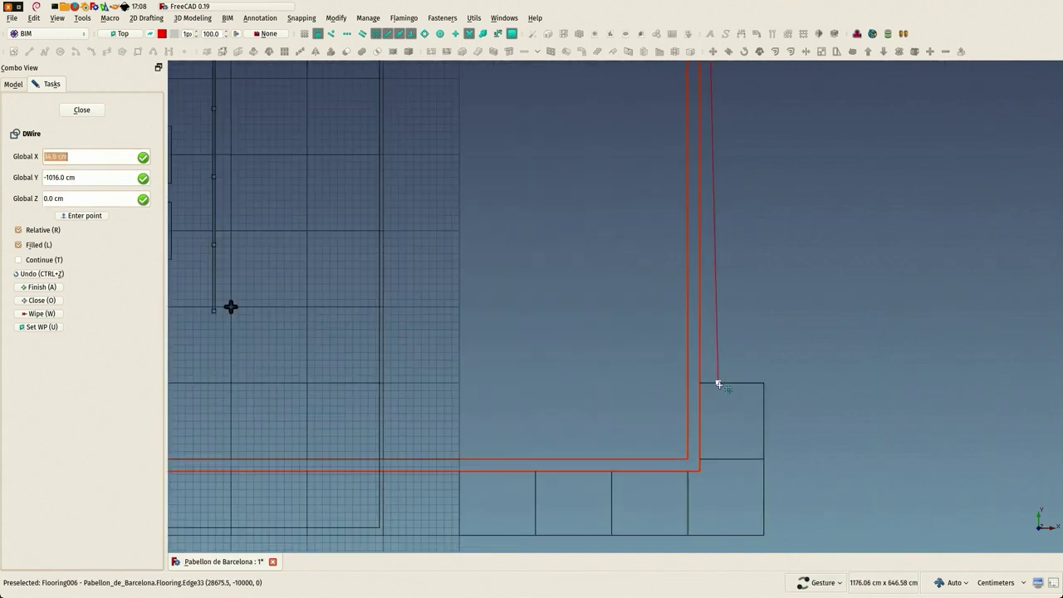
left_click(703, 383)
Add the corner beside the stairs and close Wire015 back to its first point
key("x")
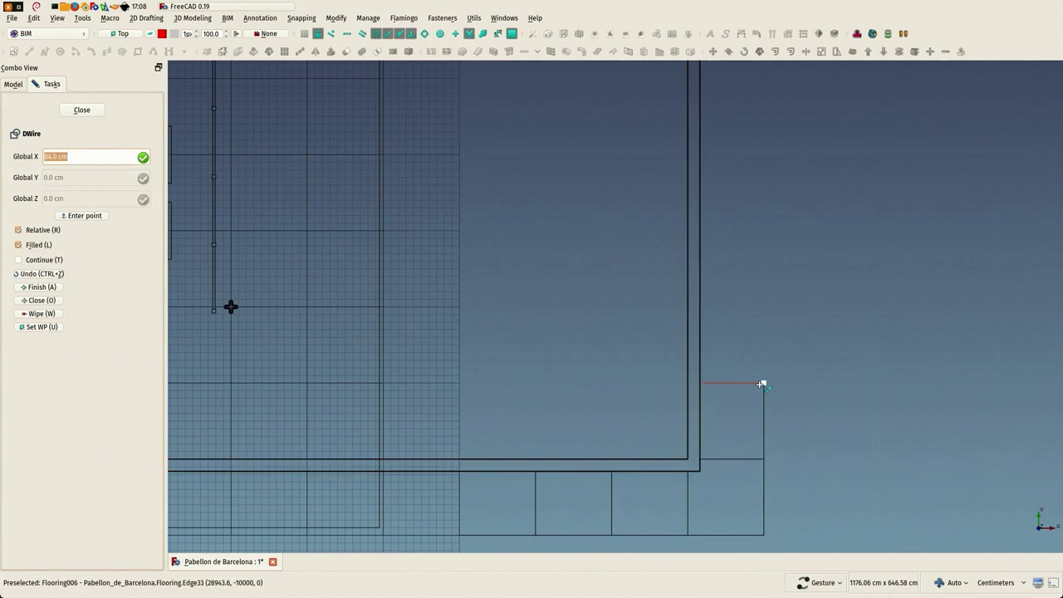
key("x")
scroll(761, 384, "down", 4)
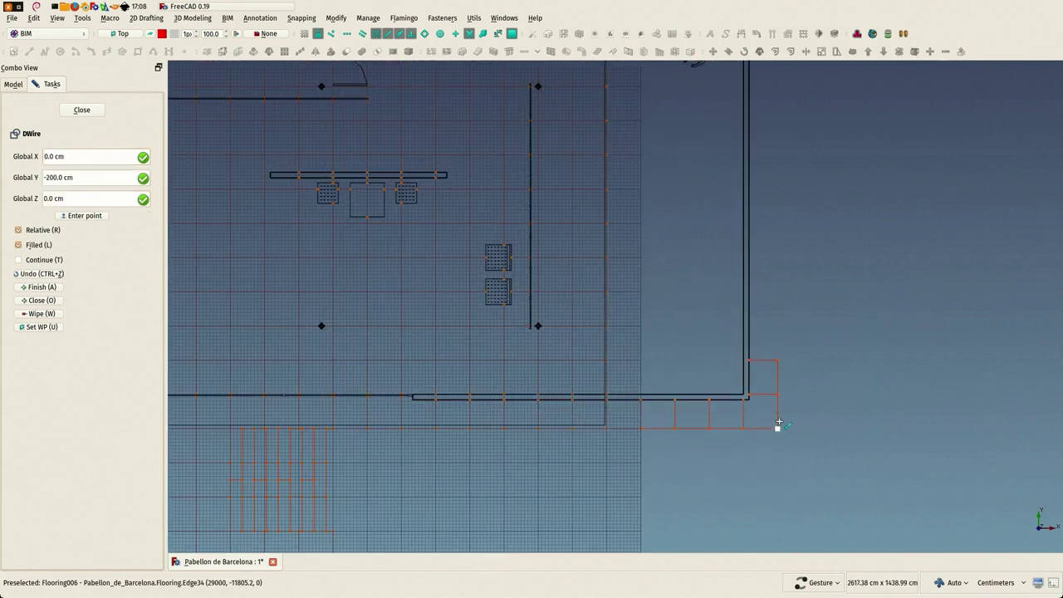
scroll(838, 340, "down", 3)
scroll(585, 407, "up", 5)
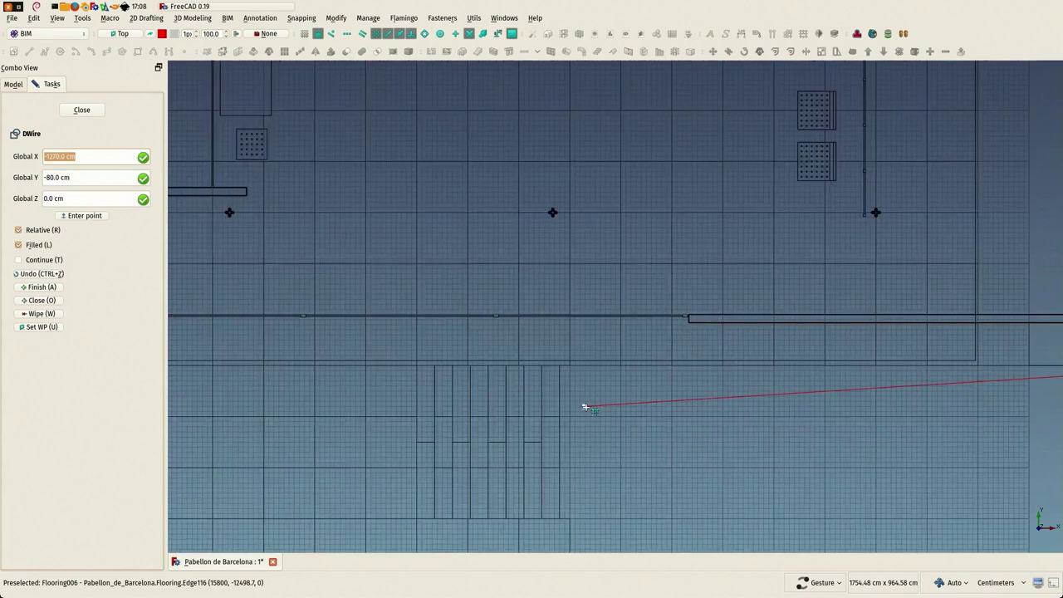
scroll(585, 407, "up", 3)
scroll(554, 356, "down", 3)
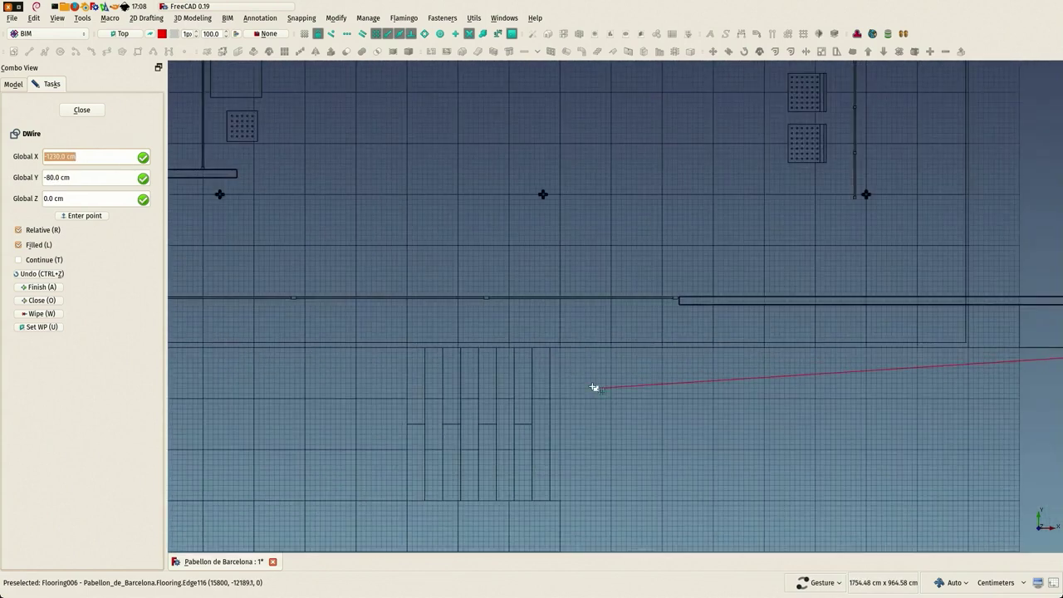
right_click_drag(594, 387, 476, 360)
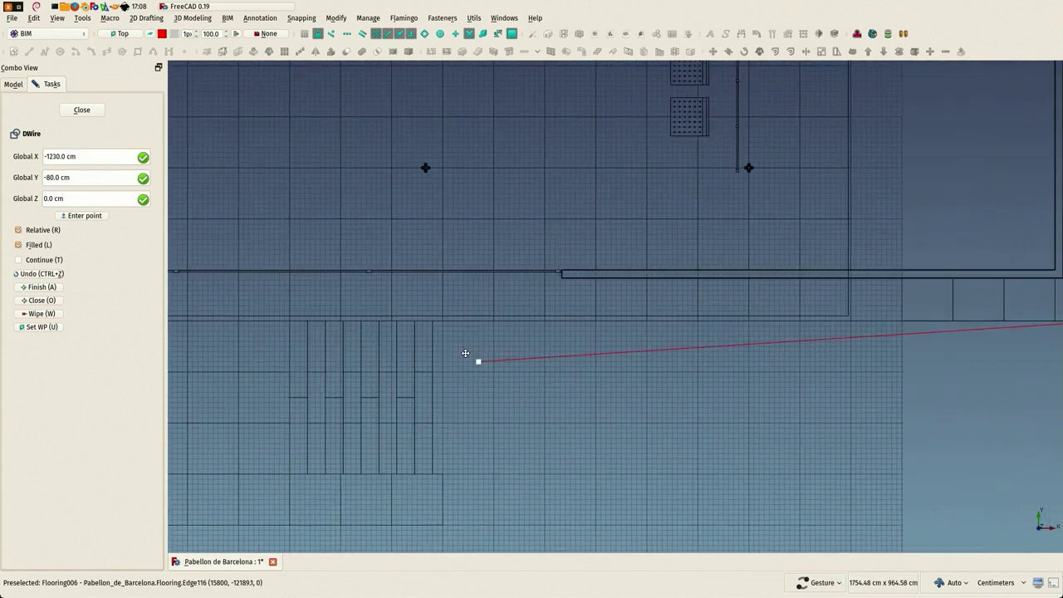
left_click(432, 322)
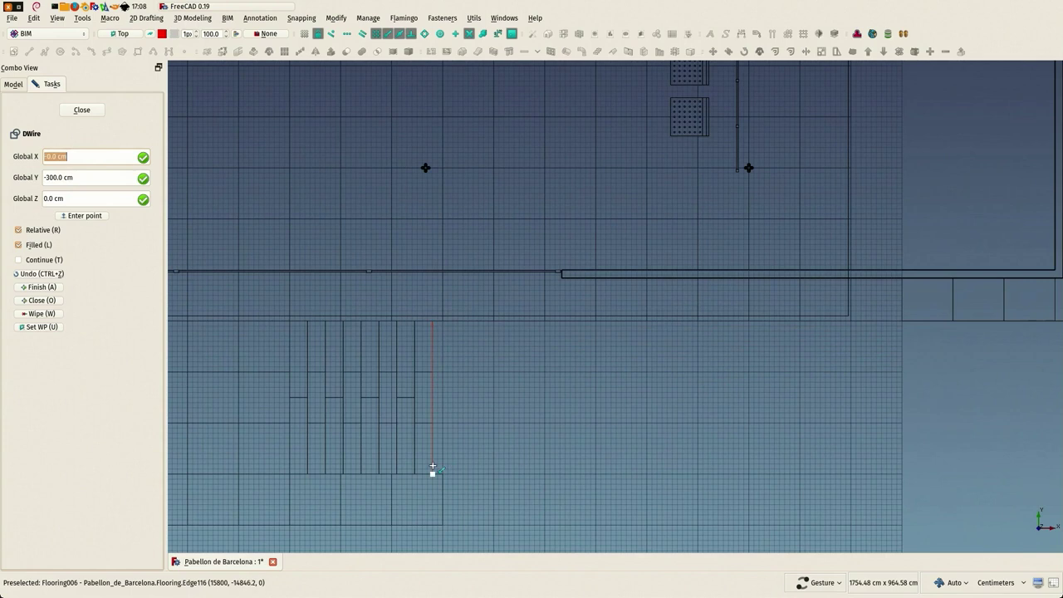
scroll(433, 469, "up", 3)
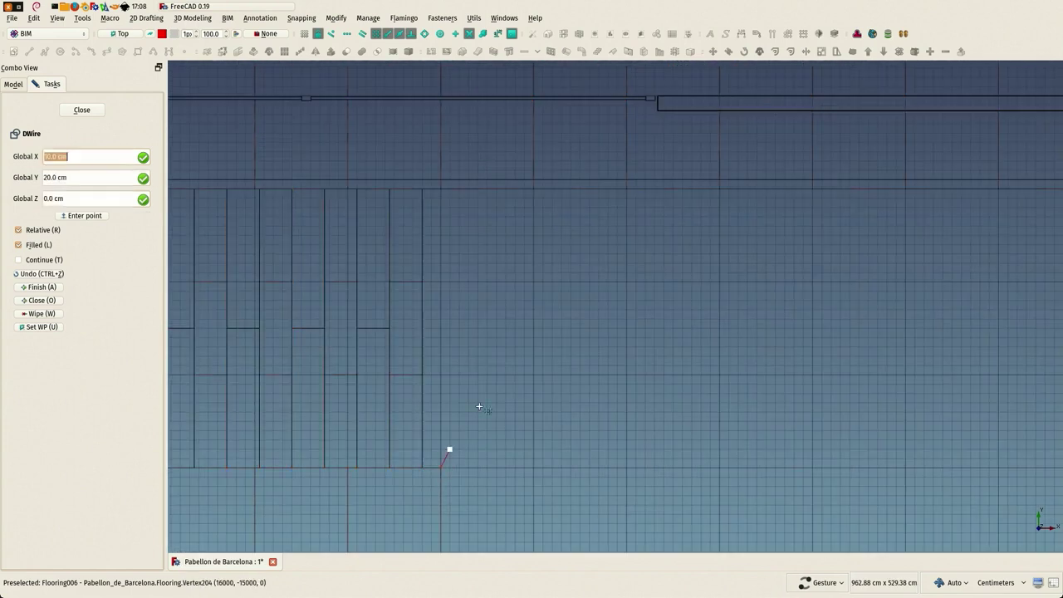
scroll(479, 407, "down", 3)
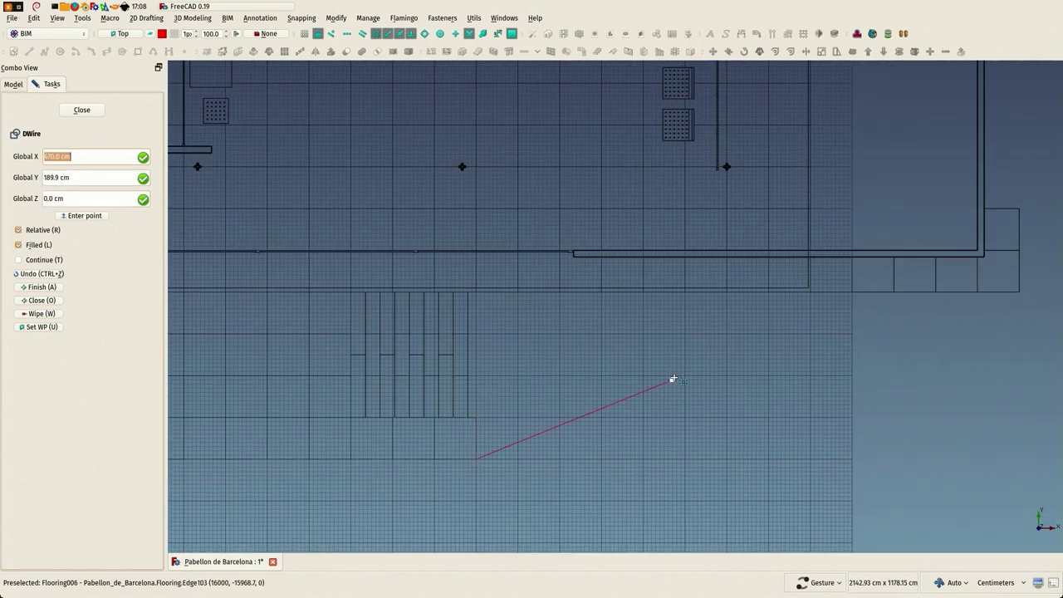
scroll(673, 380, "down", 5)
scroll(422, 390, "up", 4)
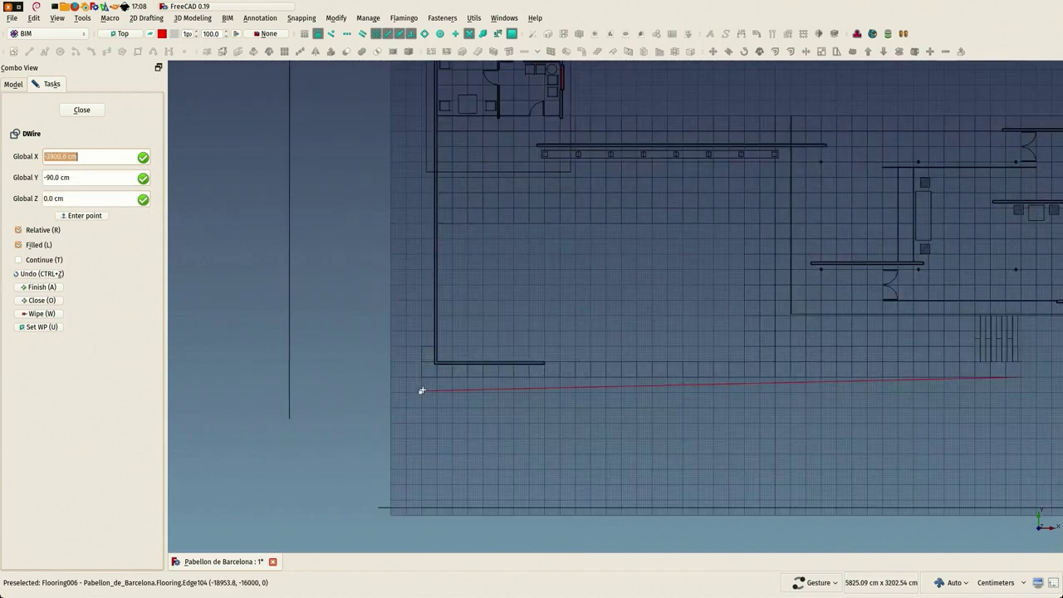
scroll(422, 390, "up", 4)
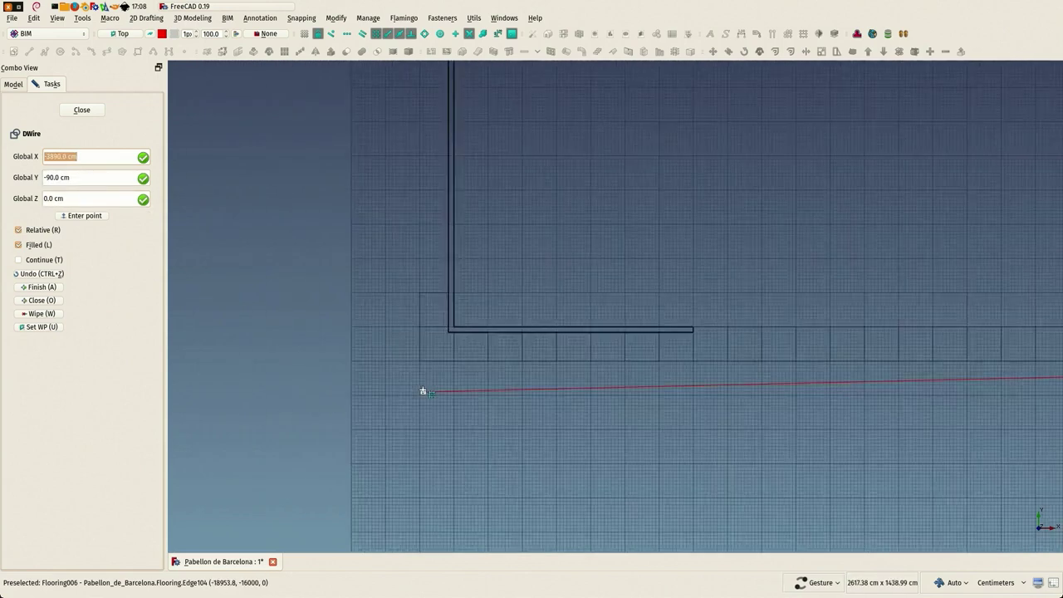
left_click(38, 302)
scroll(380, 304, "down", 8)
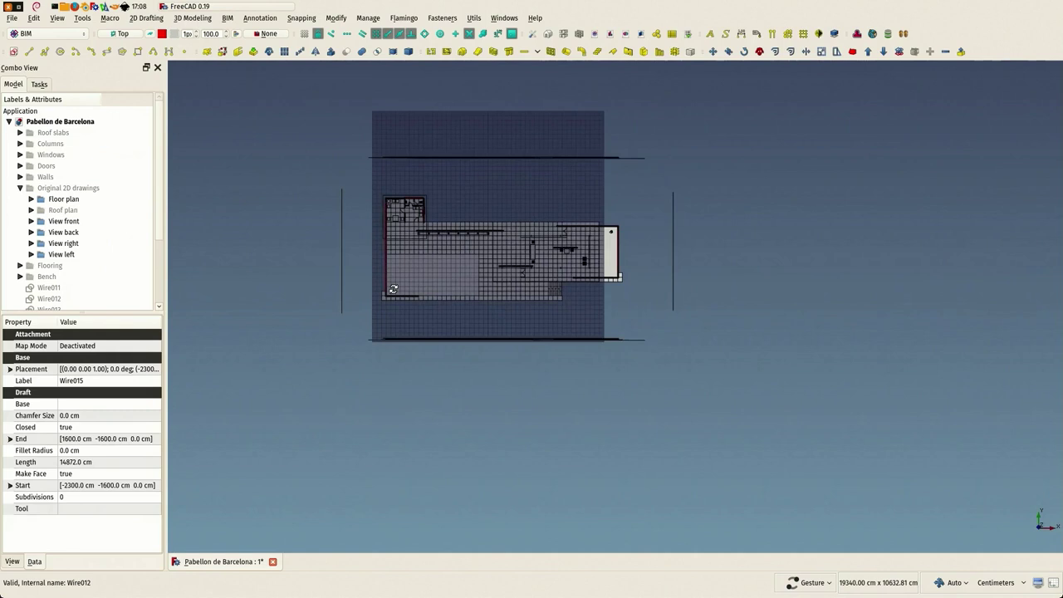
In isometric view, make the hidden terrain Surface visible again and select Wire015
key("0")
scroll(98, 231, "down", 3)
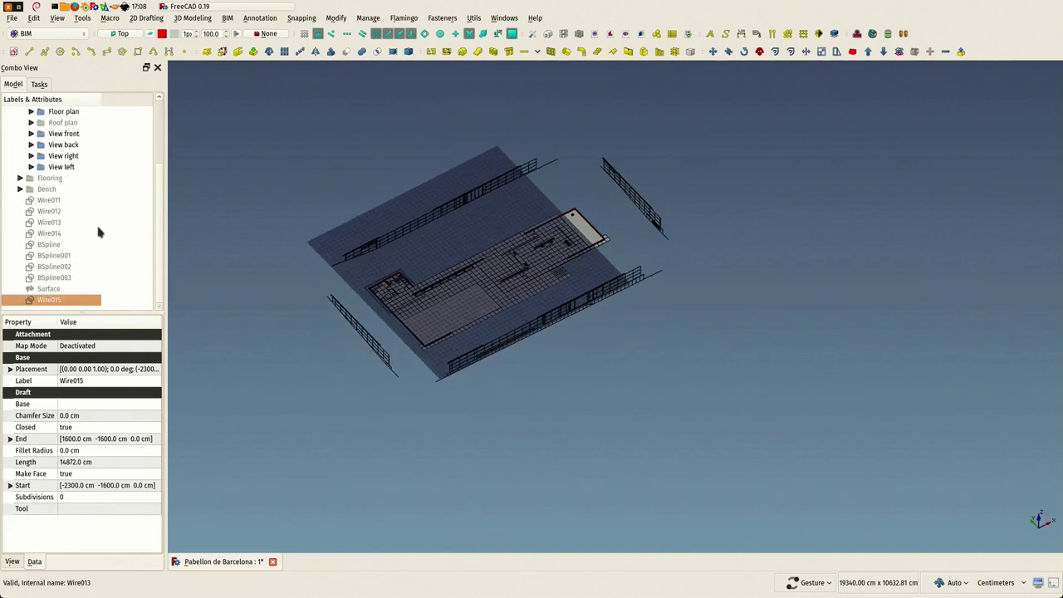
left_click(50, 288)
key("space")
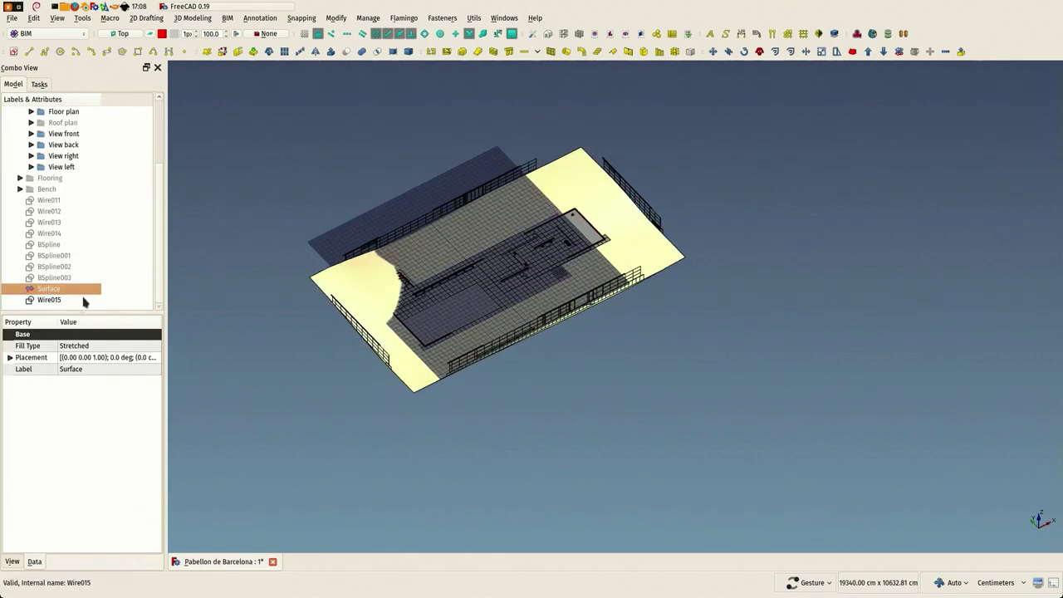
left_click(49, 301)
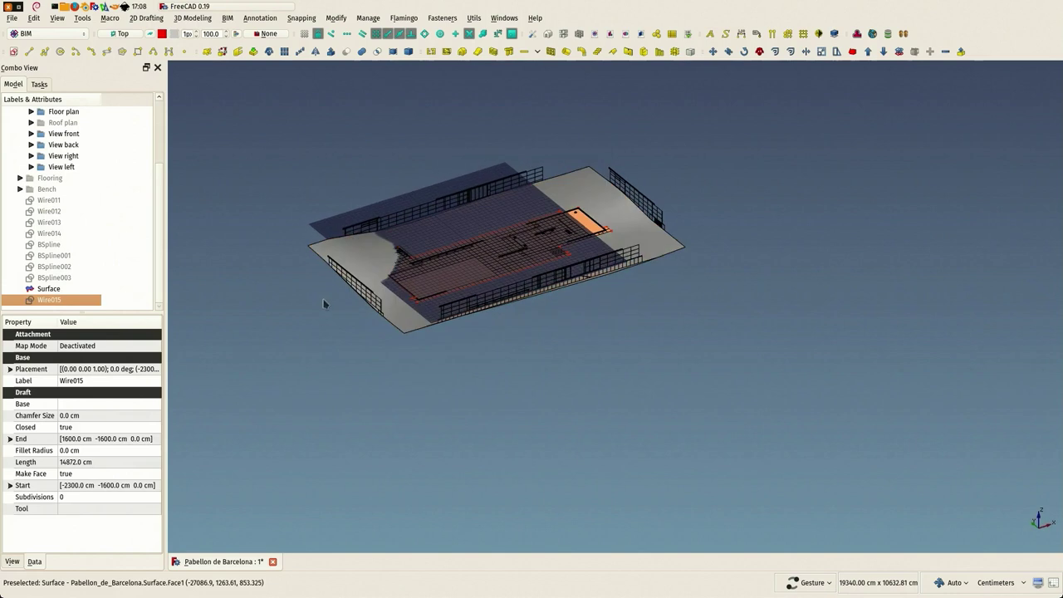
Switch to the front view, pan toward the terrain's left end and clear the selection
key("1")
scroll(349, 236, "up", 5)
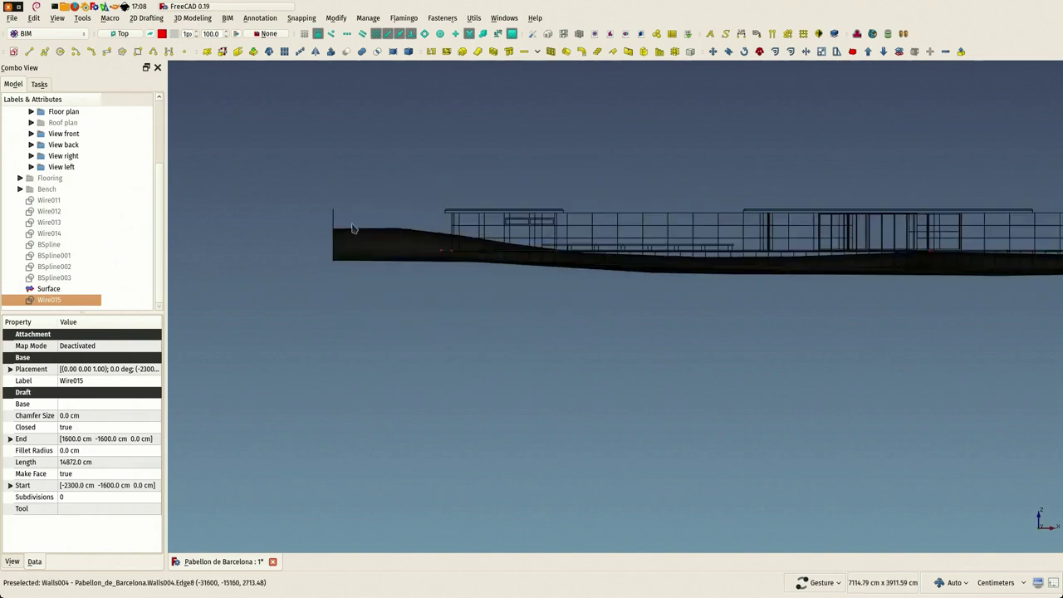
right_click_drag(470, 209, 403, 315)
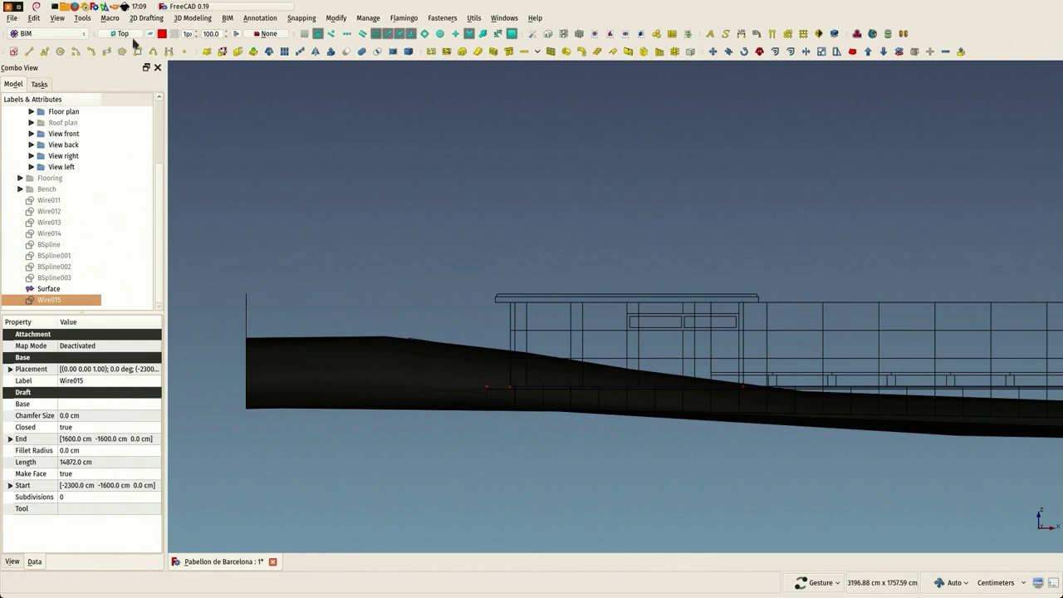
left_click(190, 79)
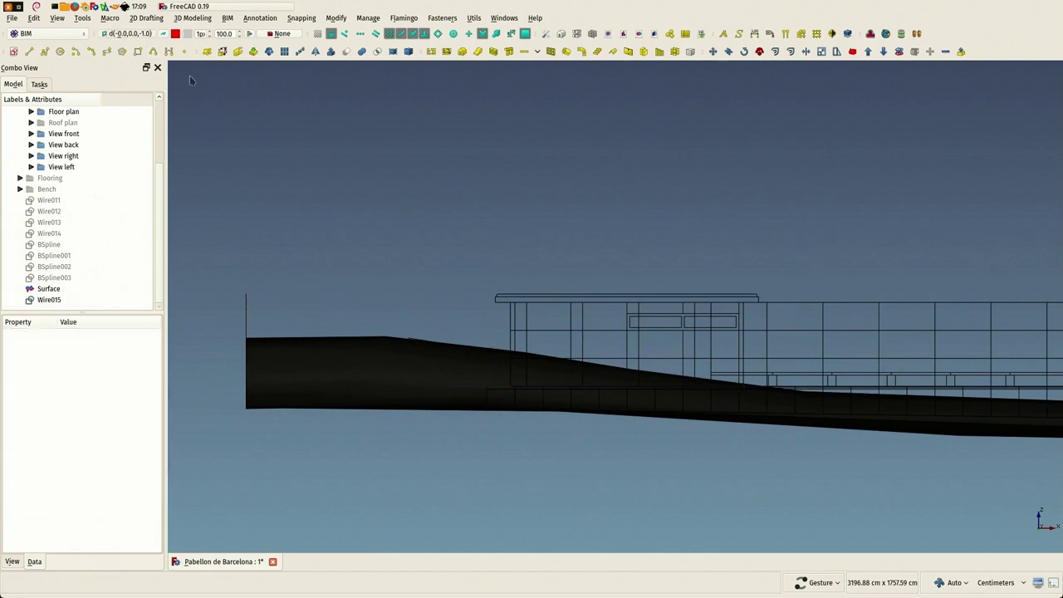
left_click(122, 35)
Set the working plane to Auto and move Wire015 up 220 cm along Y
left_click(35, 227)
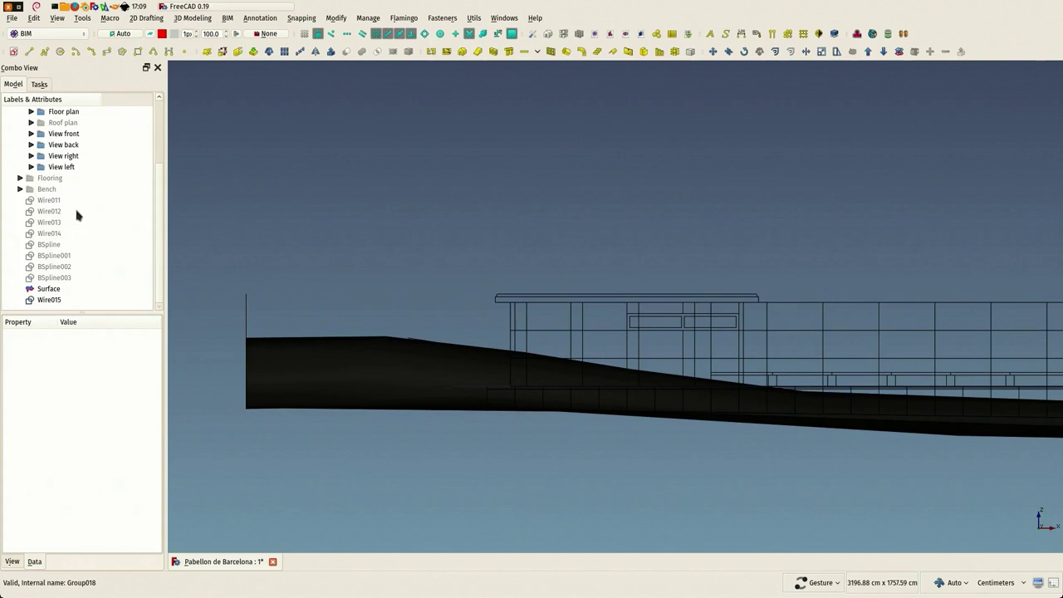
left_click(51, 301)
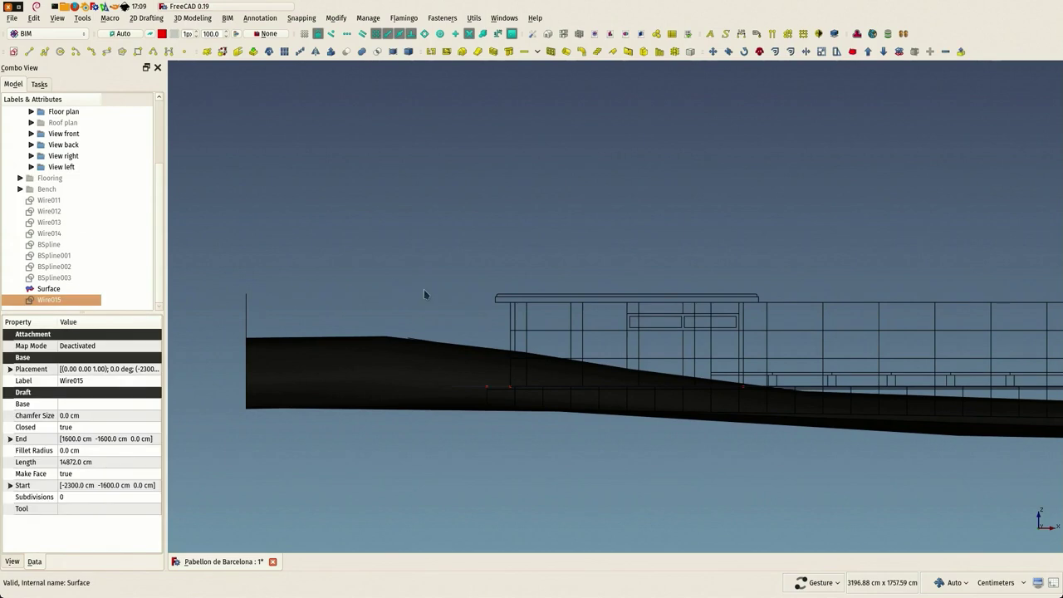
left_click(712, 52)
left_click(469, 329)
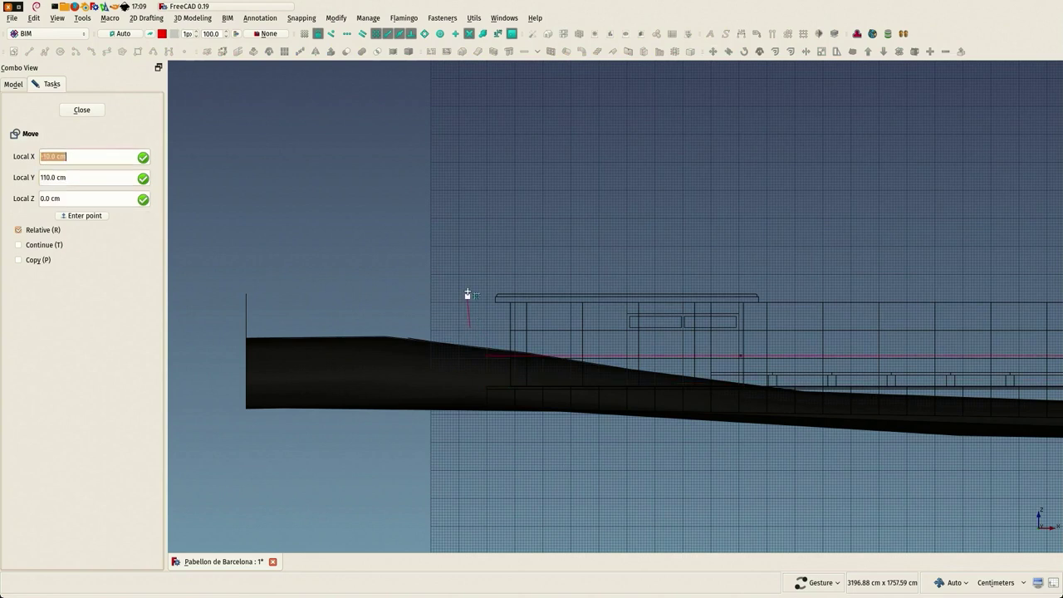
key("y")
key("Return")
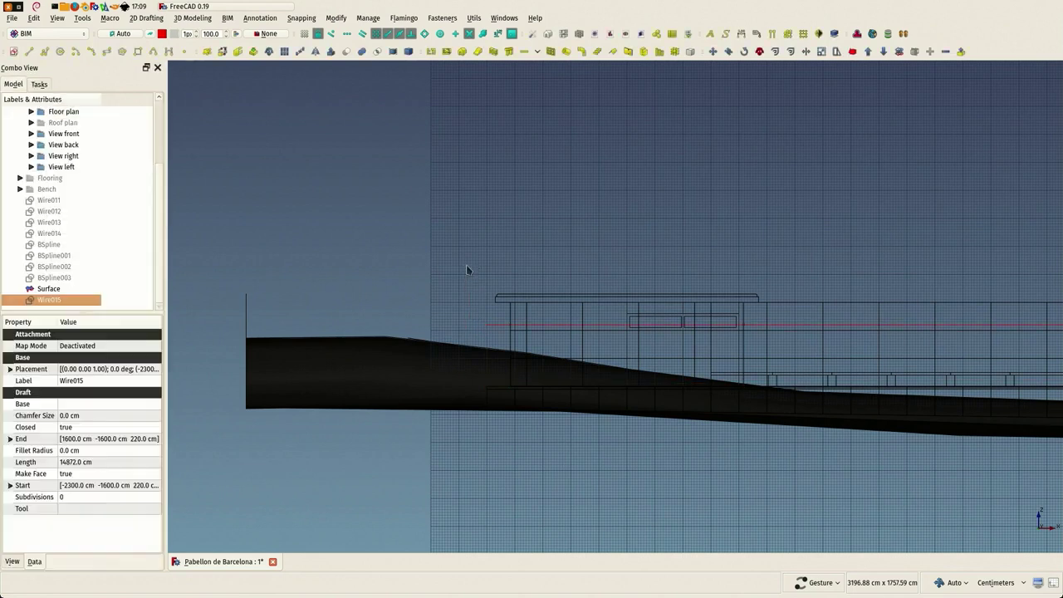
Turn the raised wire into the BIM structure slab Structure018
left_click_drag(466, 264, 512, 280)
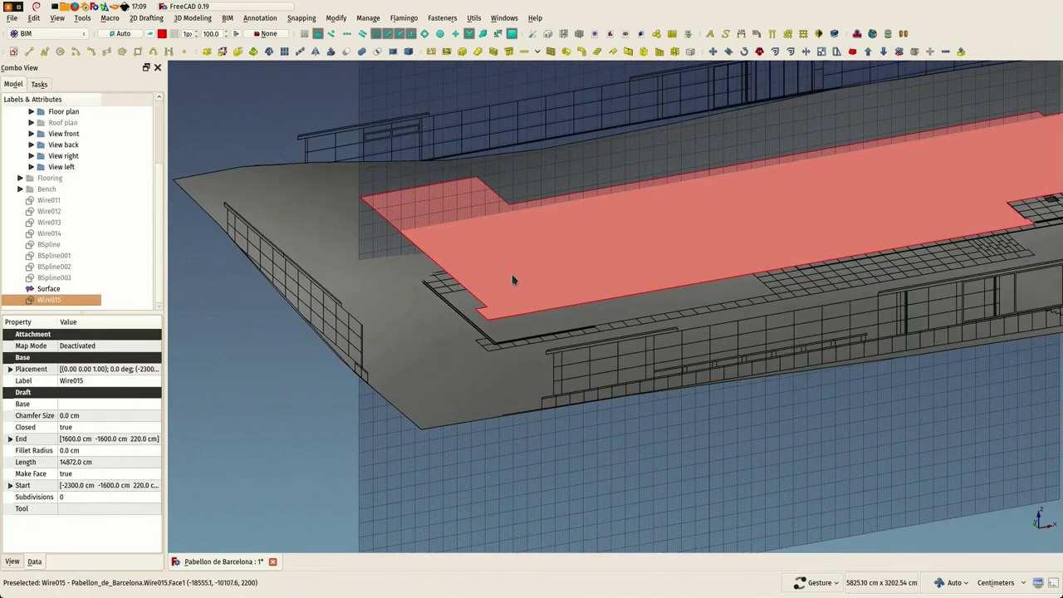
left_click(511, 273)
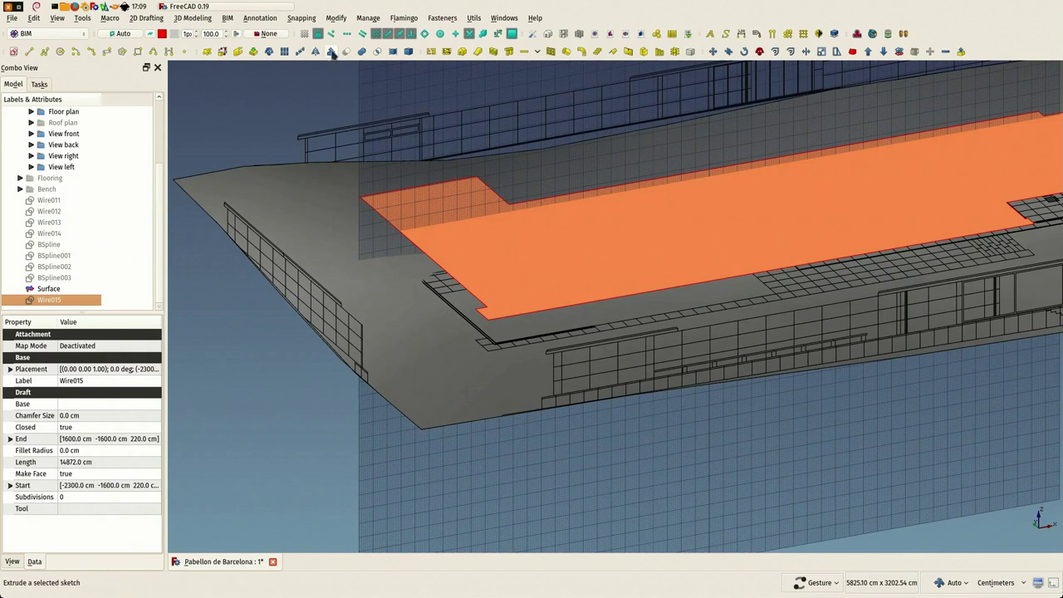
left_click(509, 52)
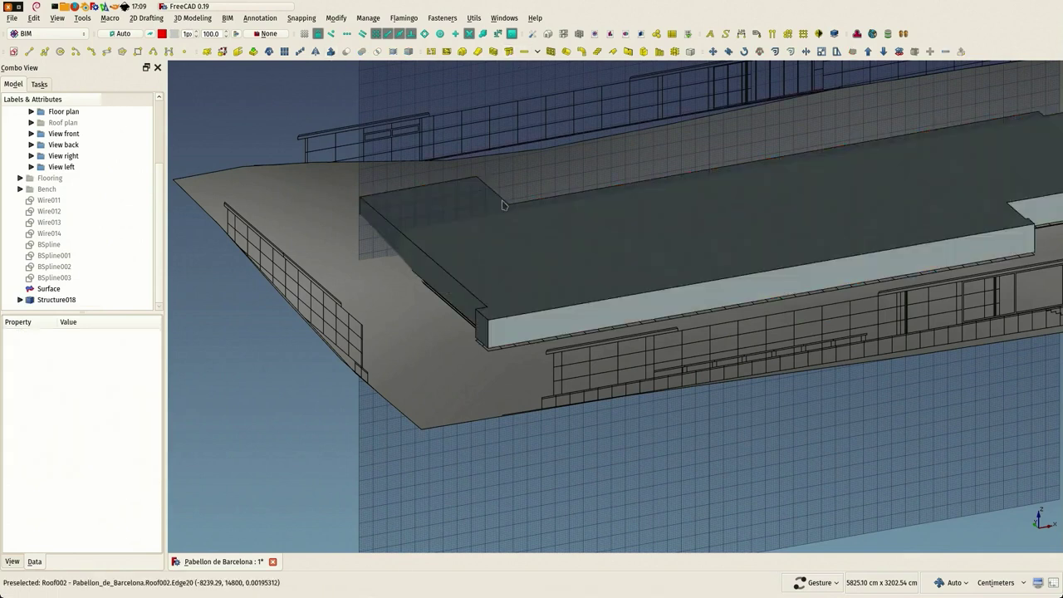
left_click_drag(519, 275, 466, 247)
Change Structure018's Height from 200 cm to 1000 cm
left_click(530, 280)
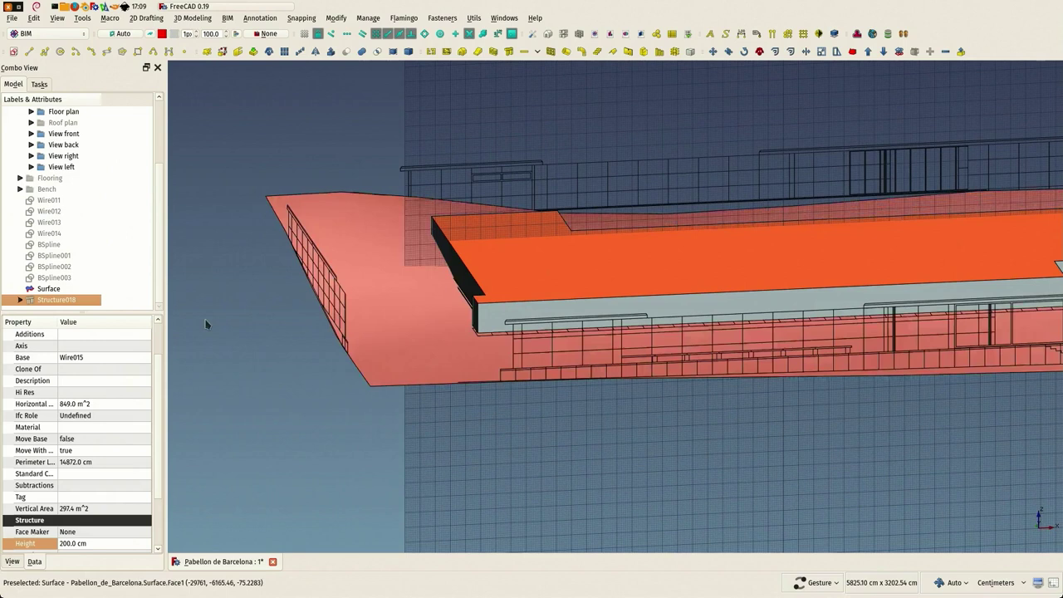
left_click(98, 475)
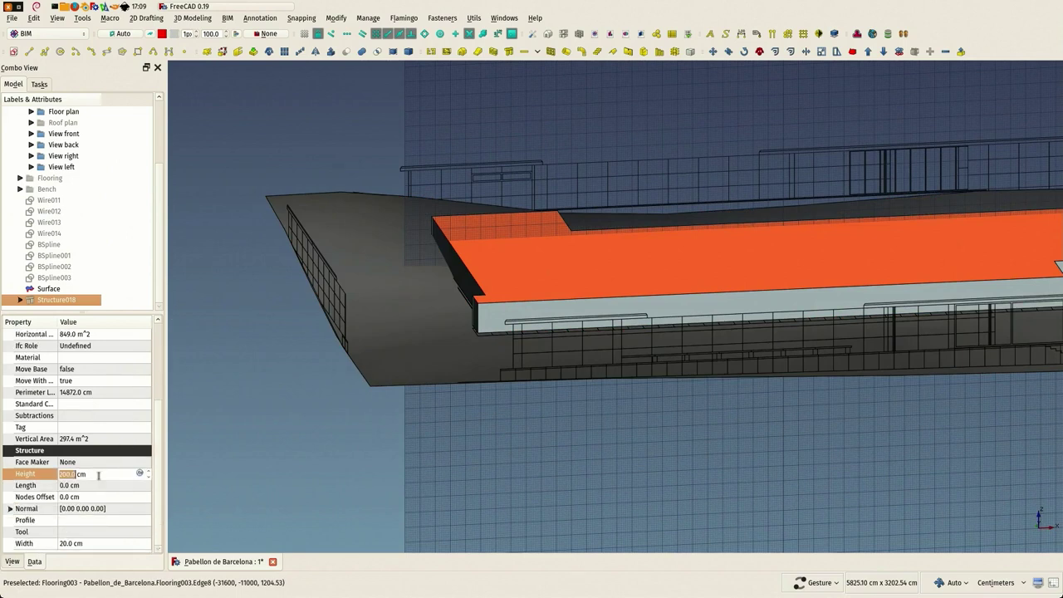
type("1000")
key("Return")
scroll(351, 446, "up", 3)
left_click_drag(350, 446, 331, 550)
scroll(332, 498, "up", 4)
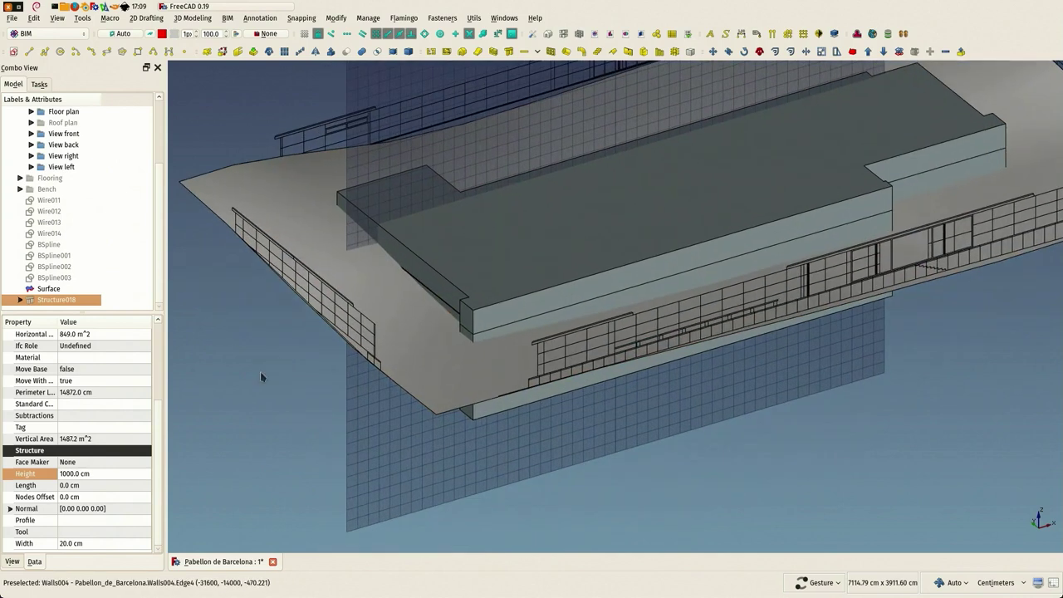
Save the project, then Part Cut Structure018 from the terrain Surface, accepting the non-solids warning
left_click(12, 18)
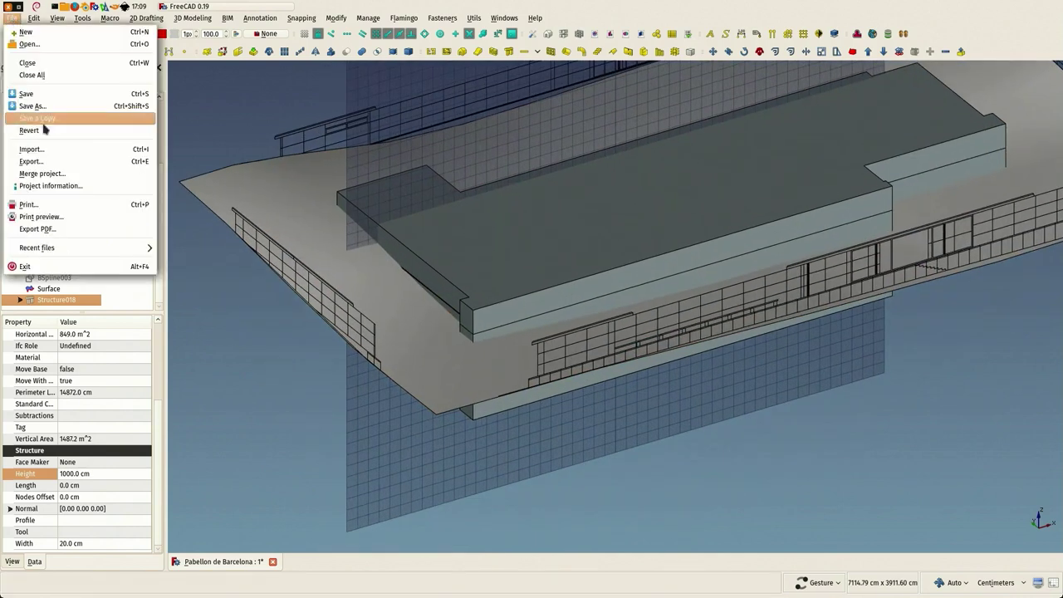
left_click(28, 97)
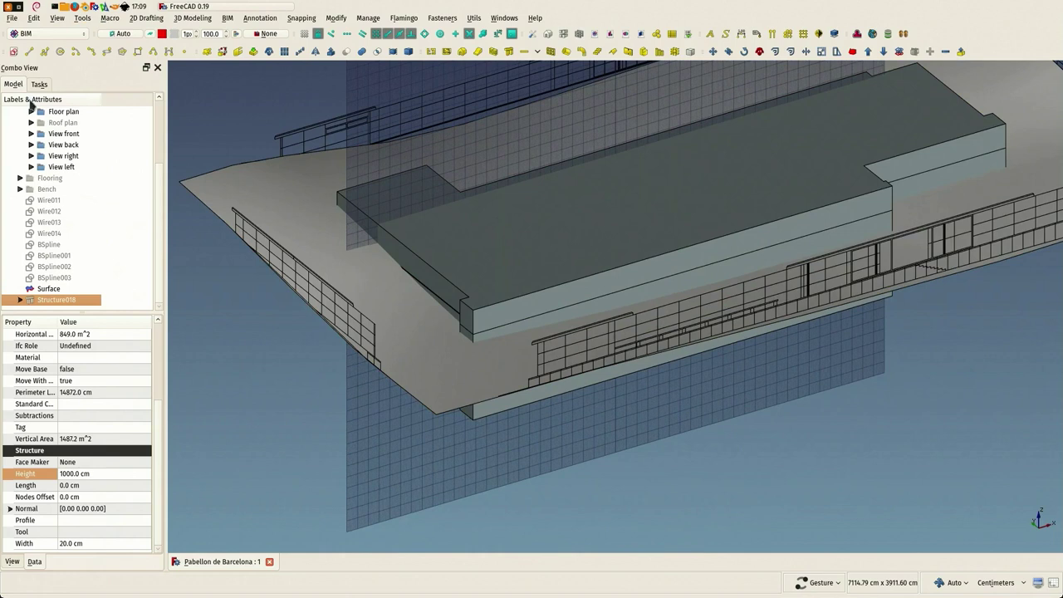
left_click(46, 288)
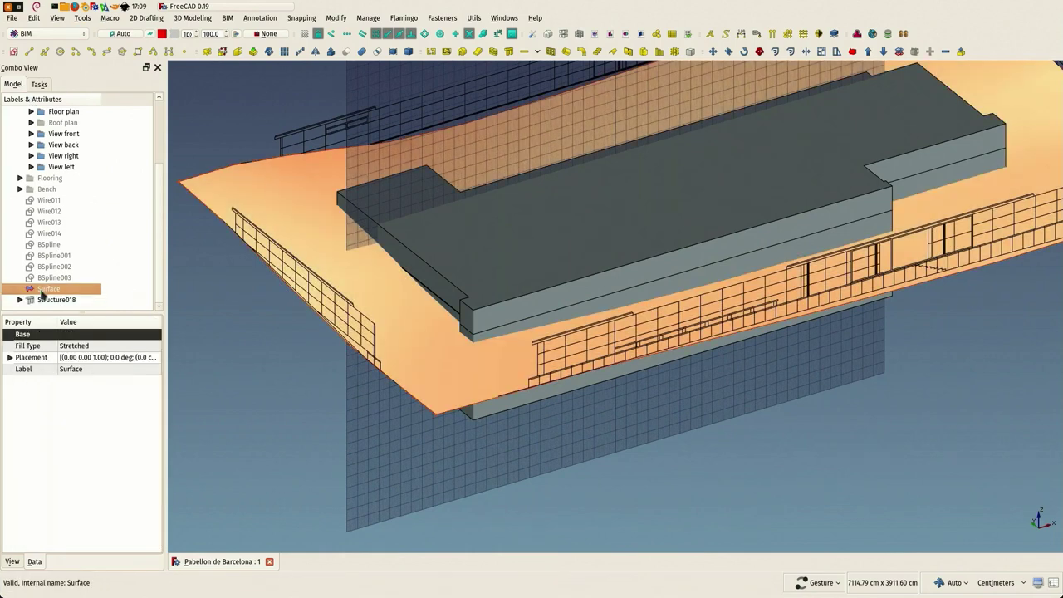
left_click(43, 301, "ctrl")
left_click(347, 52)
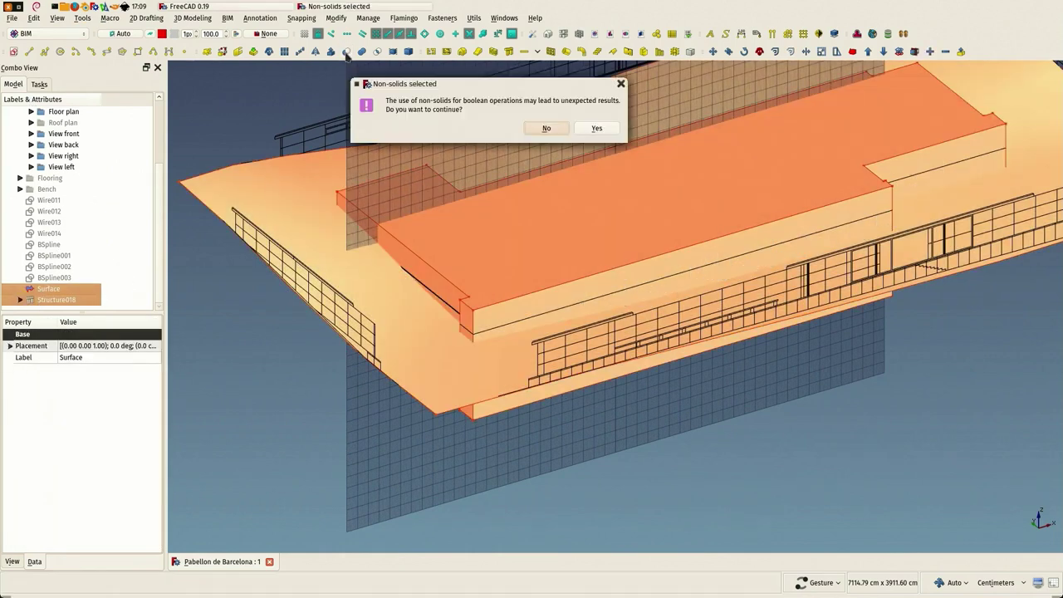
left_click(596, 127)
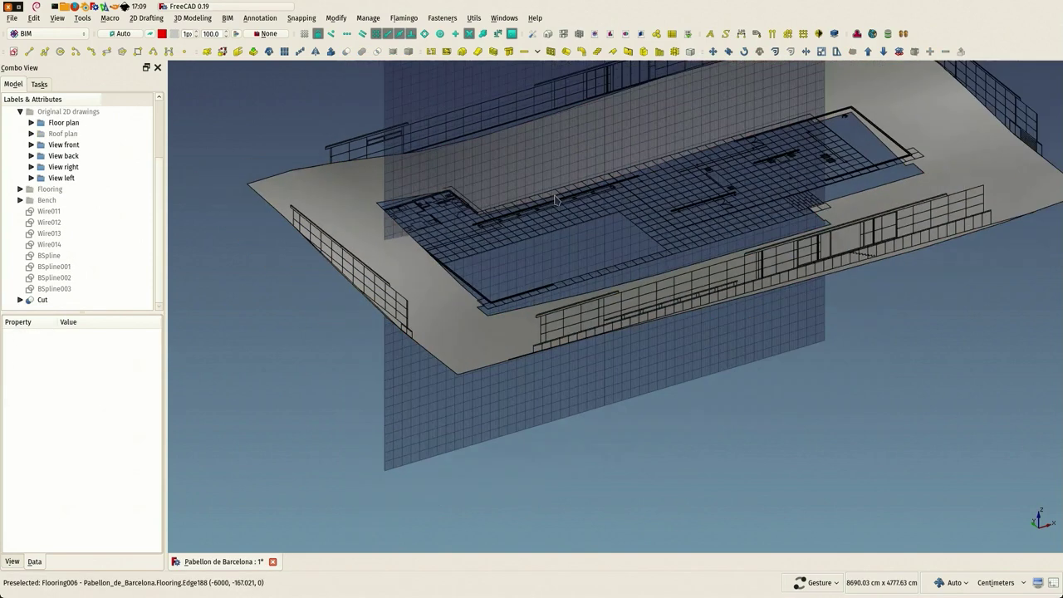
Zoom in on the slab corner and select Flooring006 to inspect it inside the terrain opening
left_click_drag(554, 197, 513, 211)
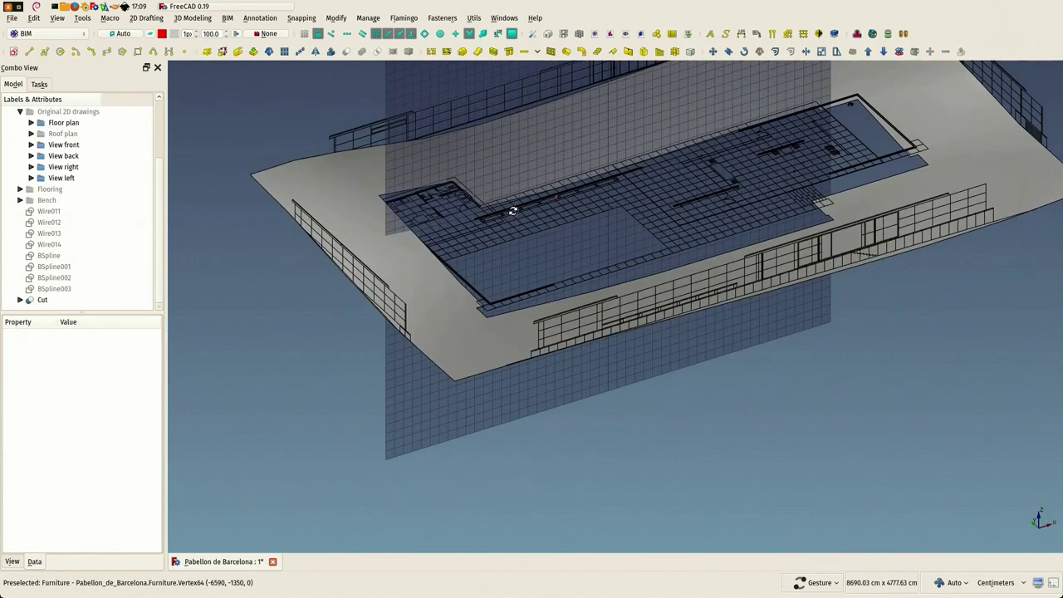
scroll(390, 254, "up", 4)
scroll(556, 365, "up", 3)
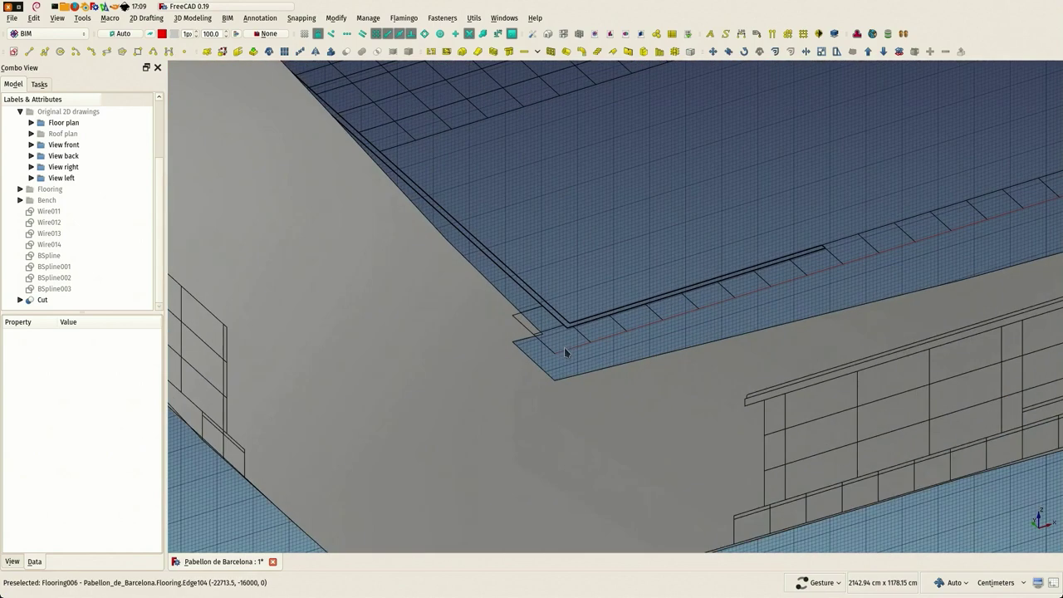
left_click(564, 352)
scroll(25, 226, "up", 3)
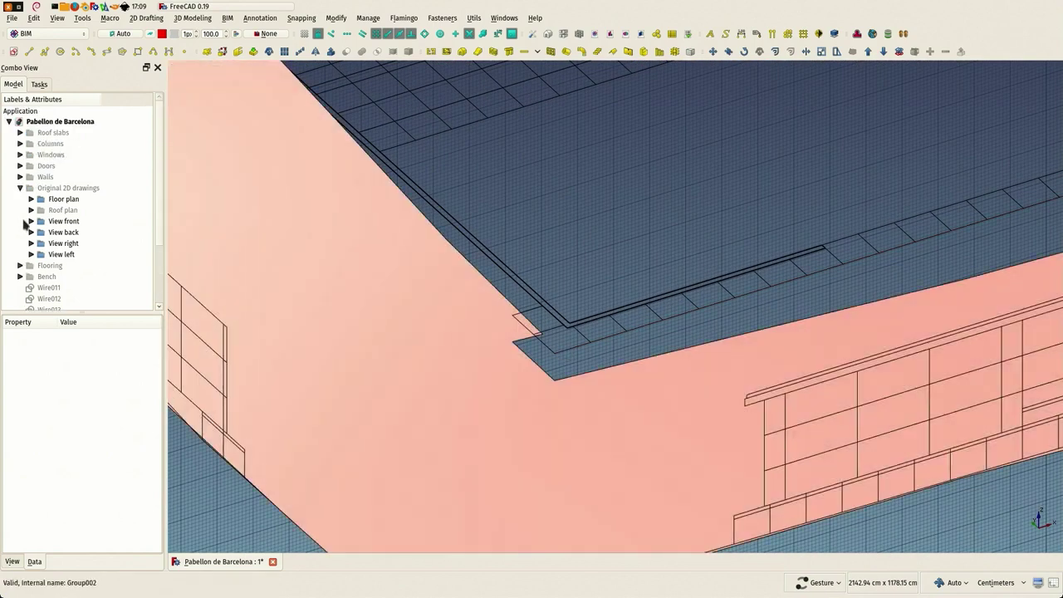
scroll(25, 229, "down", 3)
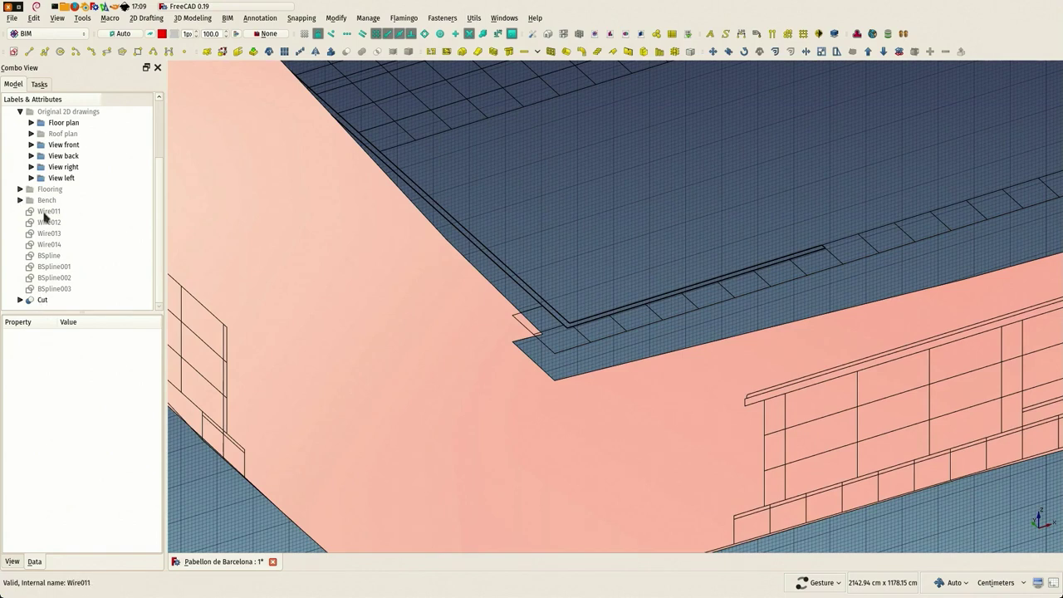
scroll(44, 218, "up", 3)
Create a new group named Terrain and move the Cut object into it
left_click(20, 189)
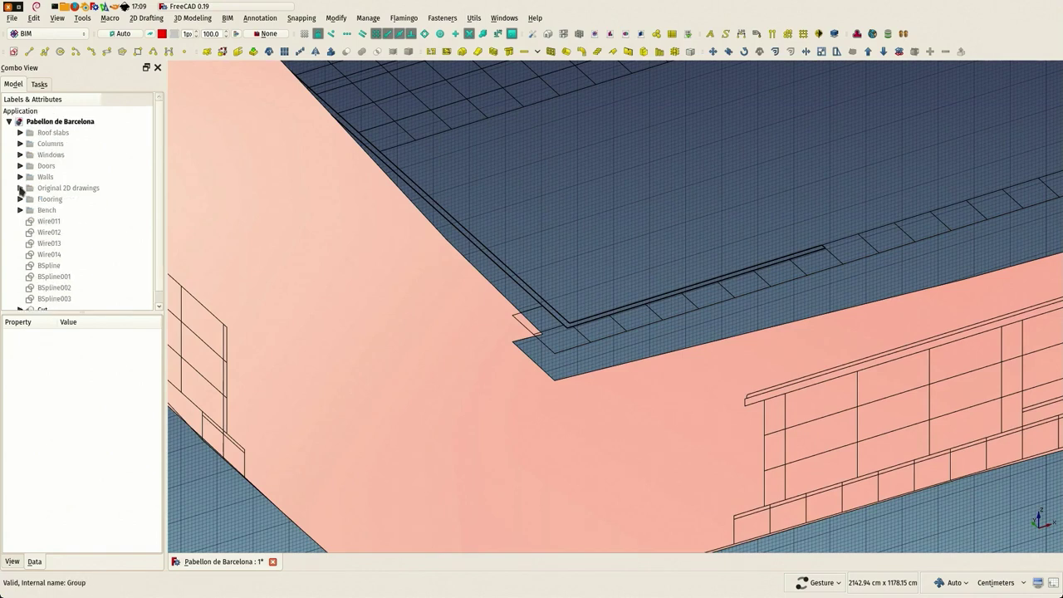
right_click(34, 123)
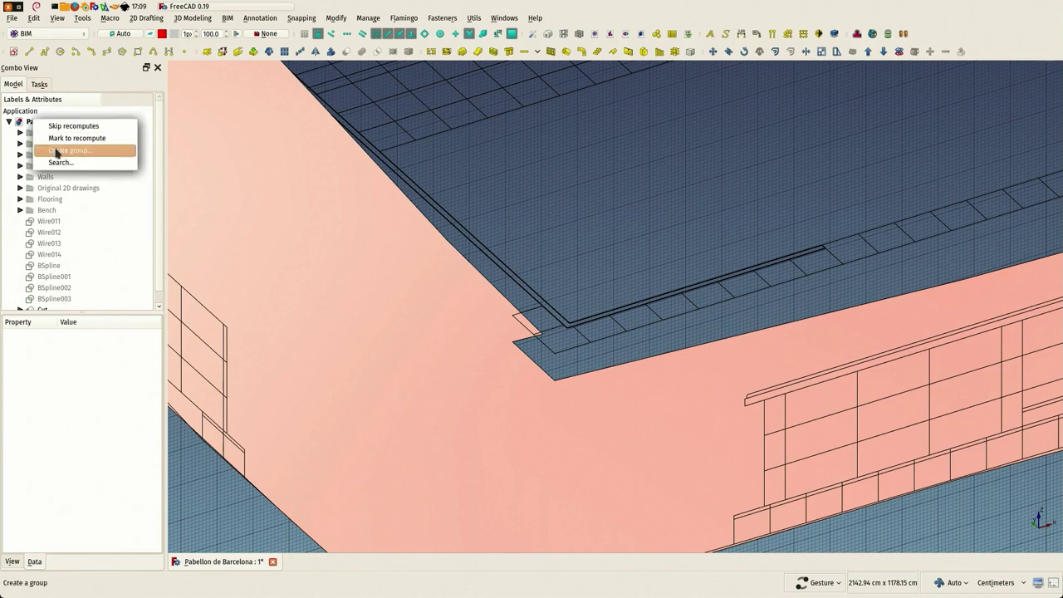
left_click(56, 153)
double_click(50, 300)
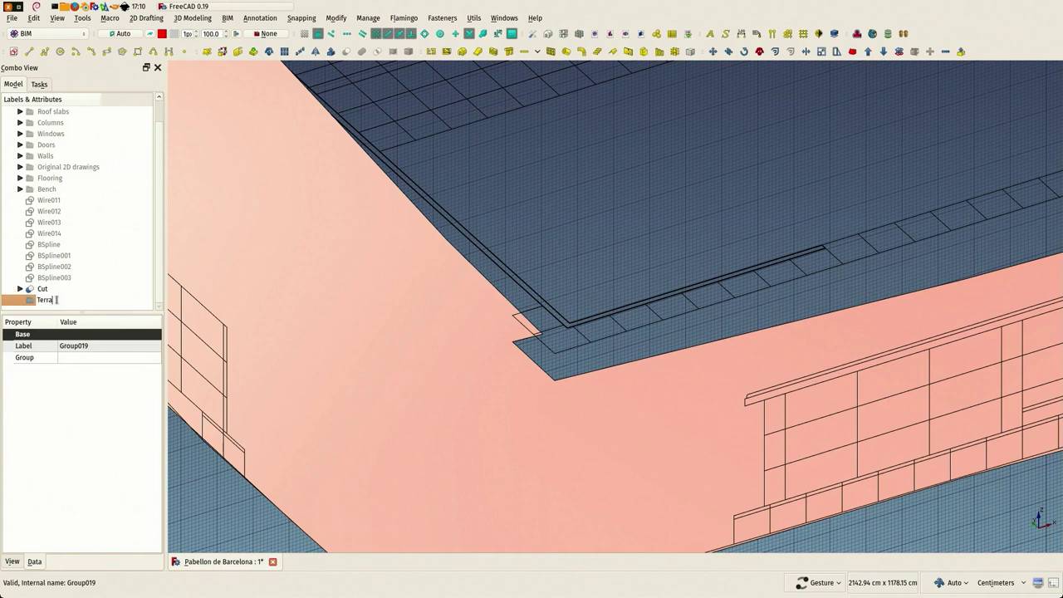
type("Terrain")
key("Return")
left_click_drag(33, 289, 48, 303)
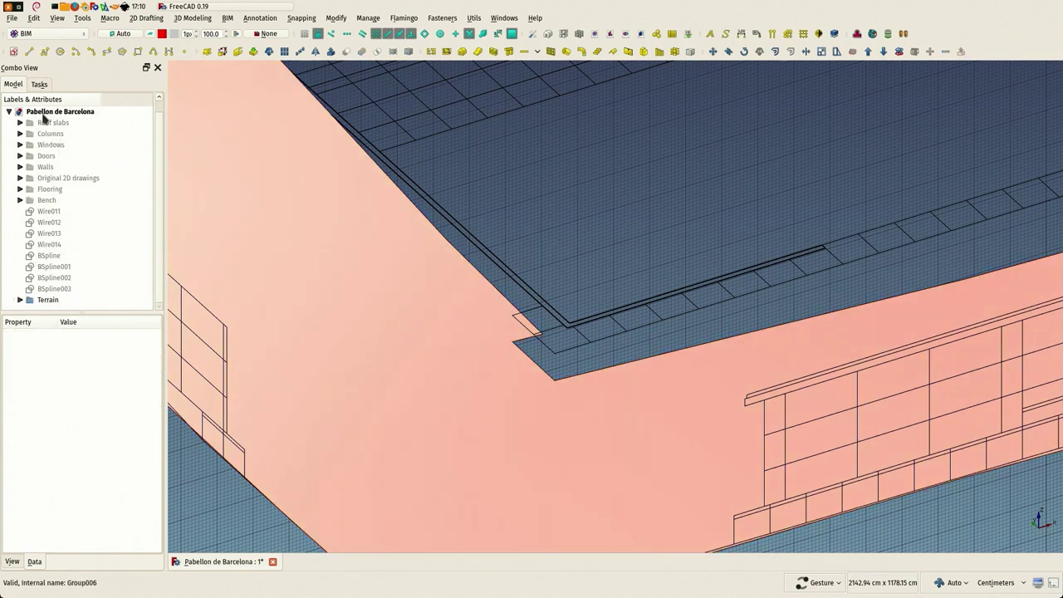
Add a Construction geometry group containing a new subgroup
right_click(43, 117)
left_click(65, 147)
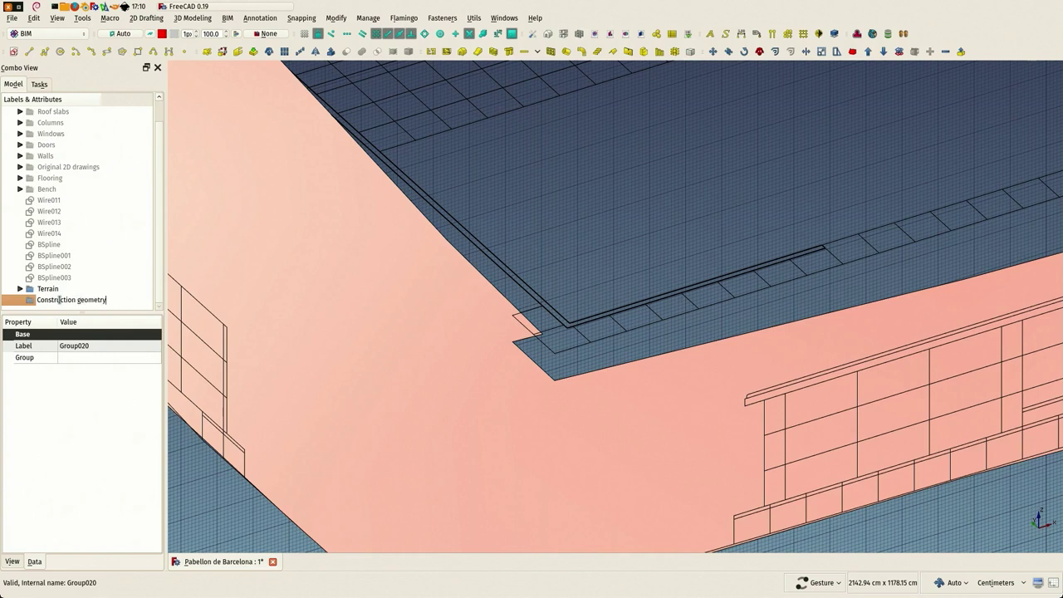
key("Return")
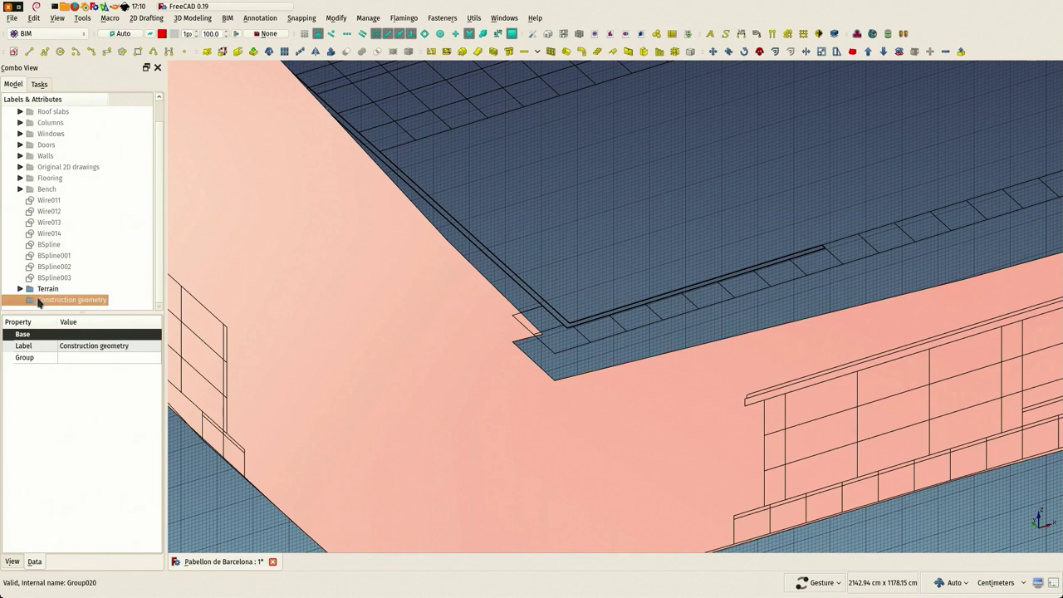
right_click(40, 301)
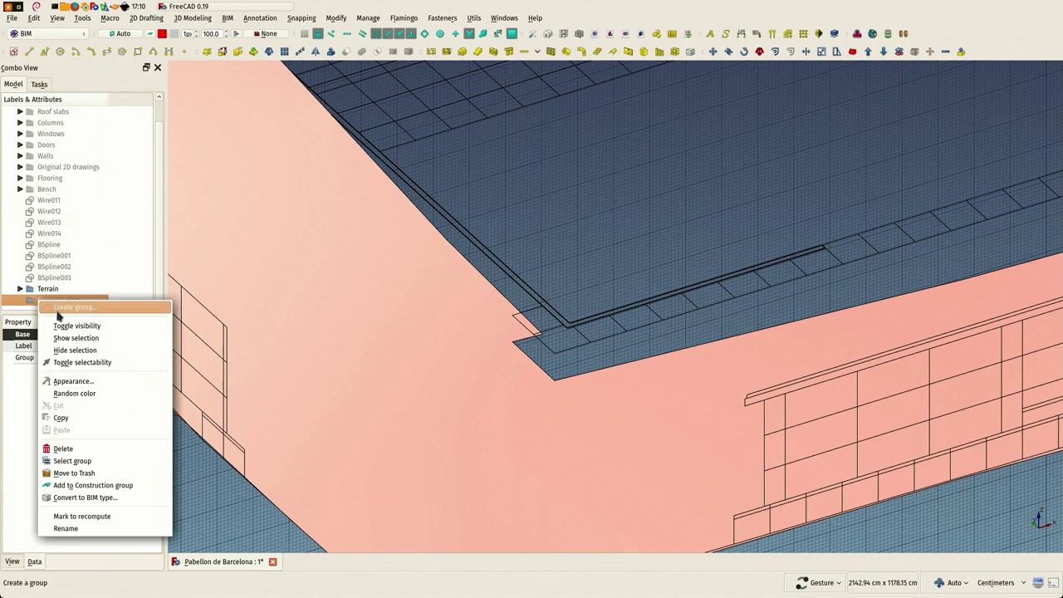
key("Escape")
left_click(20, 289)
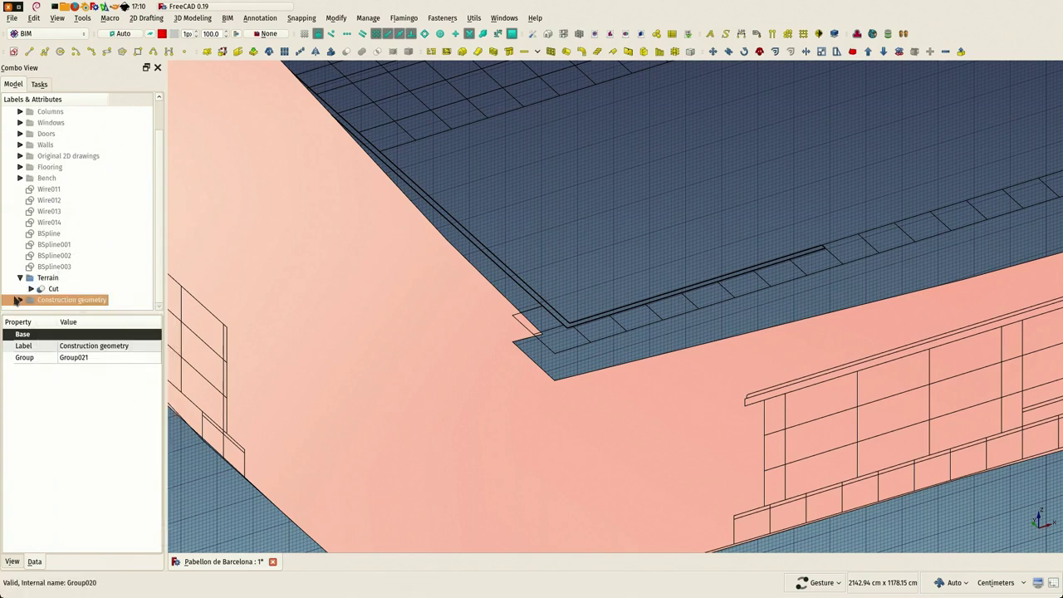
left_click(20, 300)
left_click(59, 302)
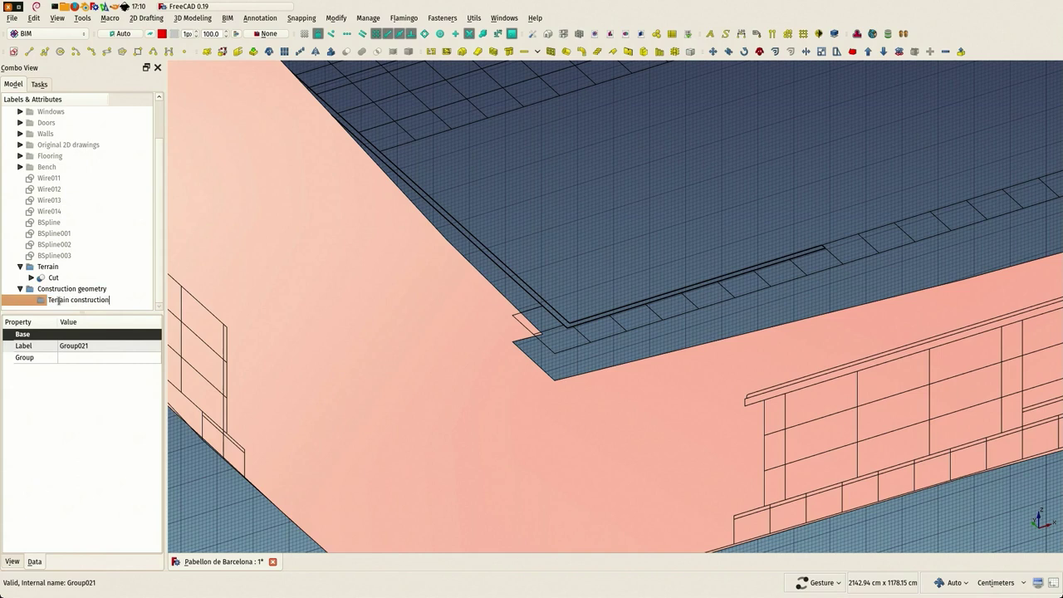
Name the subgroup Terrain construction and move Wire011 through BSpline003 into it
key("Return")
left_click(47, 256)
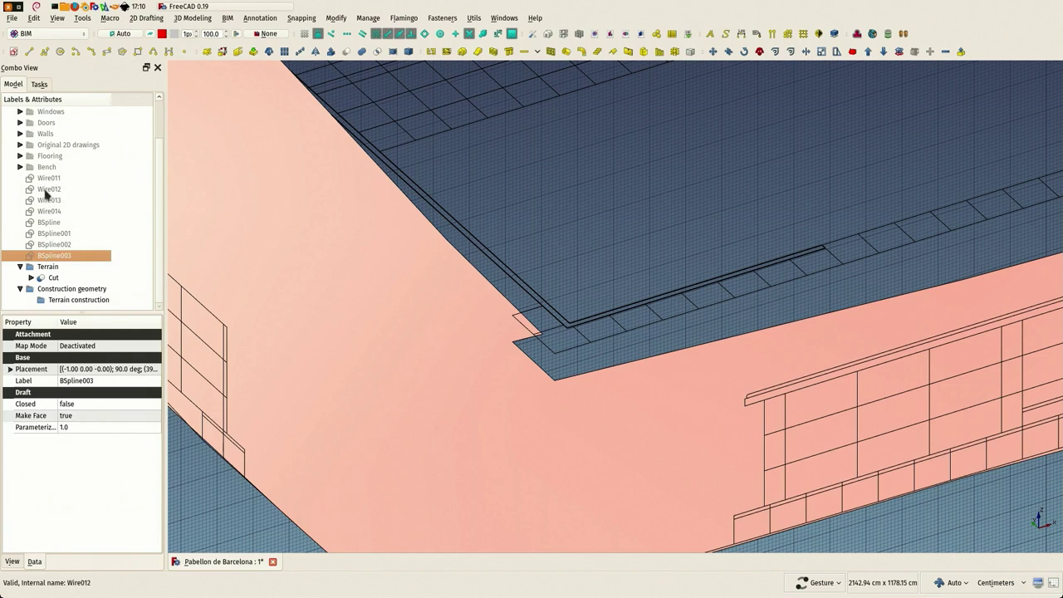
left_click(39, 179, "shift")
left_click_drag(41, 261, 65, 304)
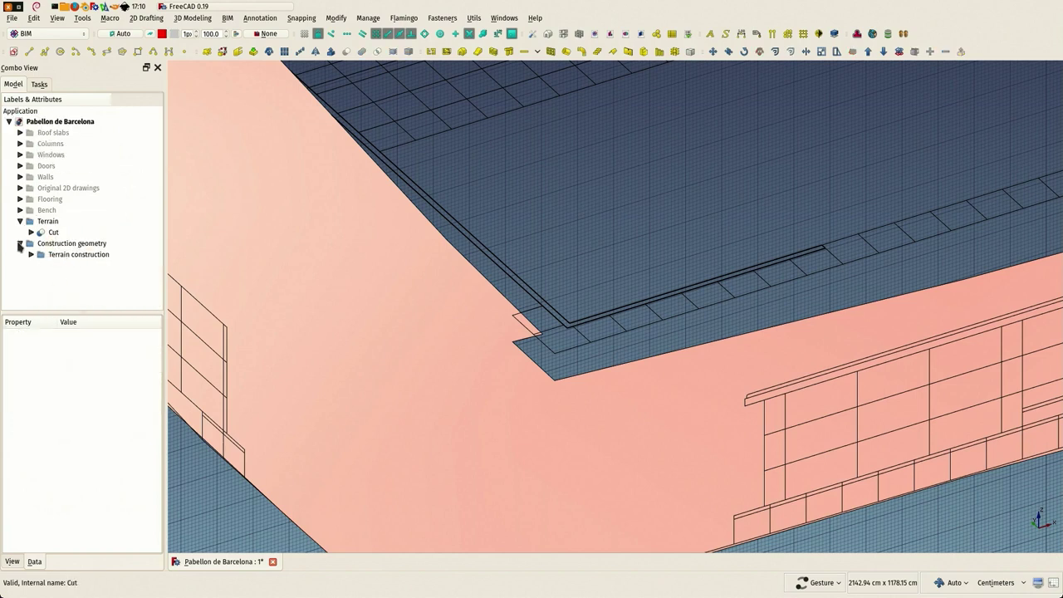
Rename the Cut surface to Terrain shape
left_click(20, 243)
left_click(48, 245)
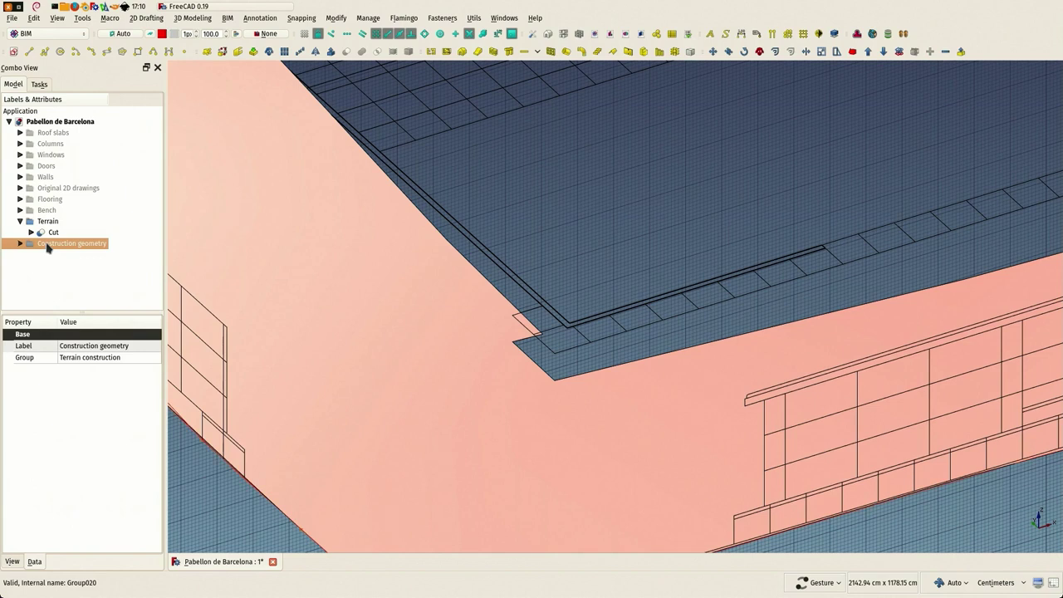
left_click(53, 233)
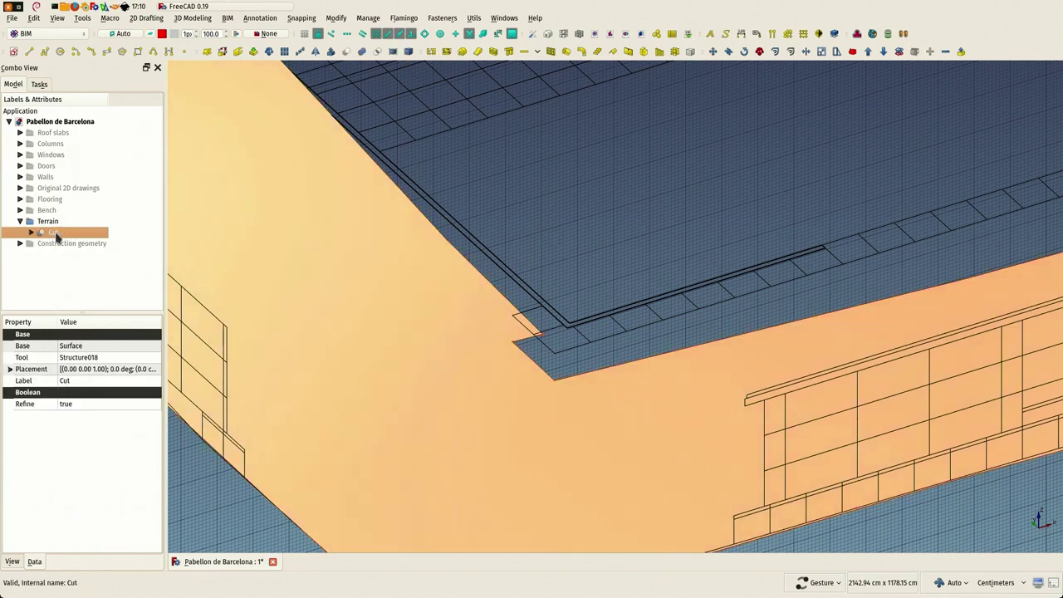
left_click(55, 234)
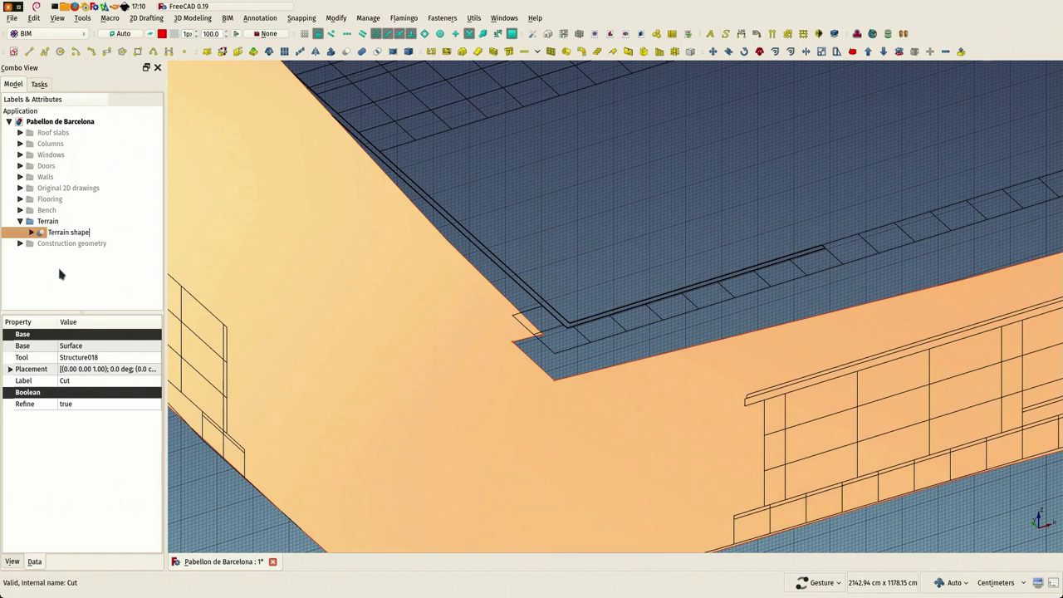
key("Return")
Make the Roof slabs, Columns, Windows, Doors, Walls, Flooring and Bench groups visible again
left_click(20, 221)
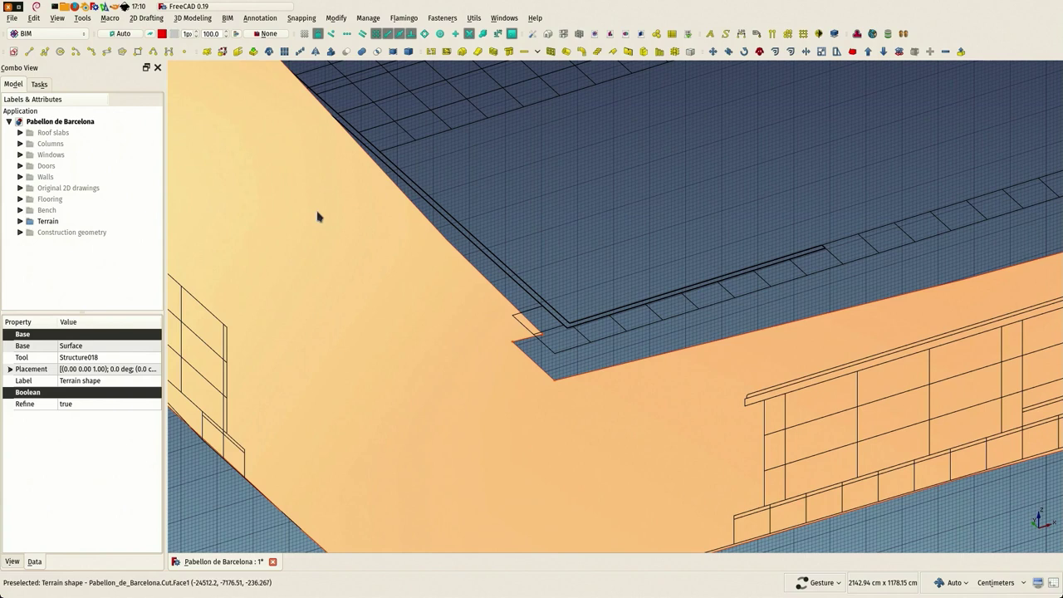
left_click_drag(318, 216, 297, 137)
left_click(254, 118)
left_click(61, 133)
key("space")
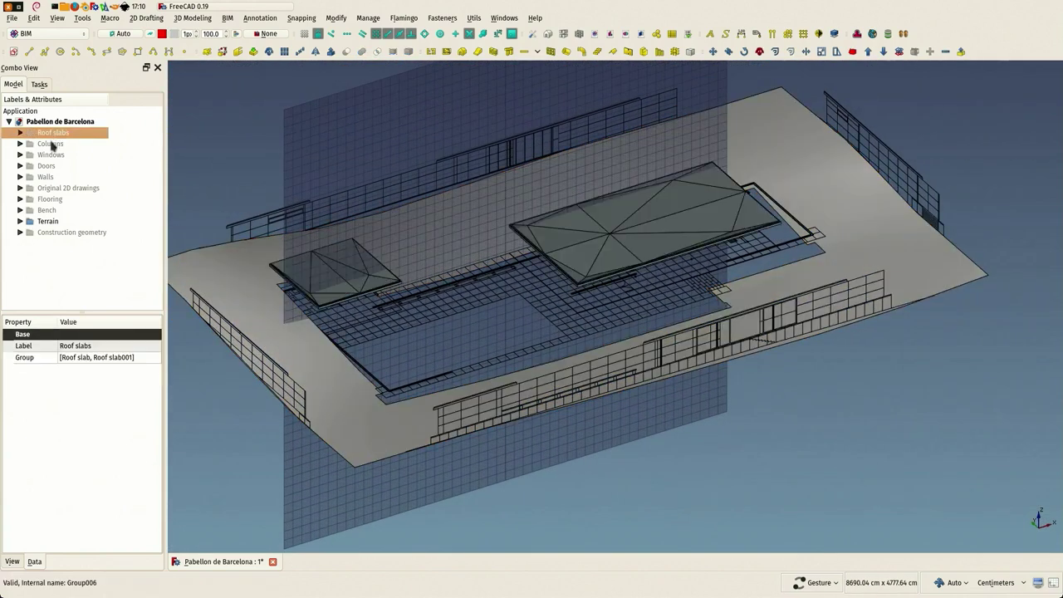
left_click(47, 144)
key("space")
left_click(46, 155)
key("space")
left_click(44, 166)
key("space")
left_click(45, 177)
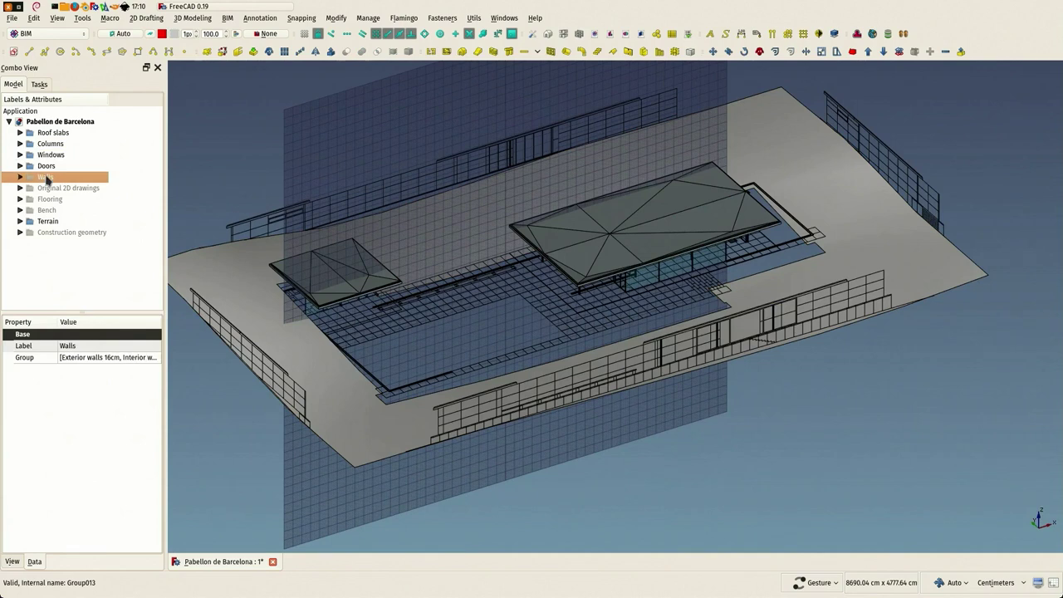
key("space")
left_click(48, 199)
key("space")
left_click(46, 211)
key("space")
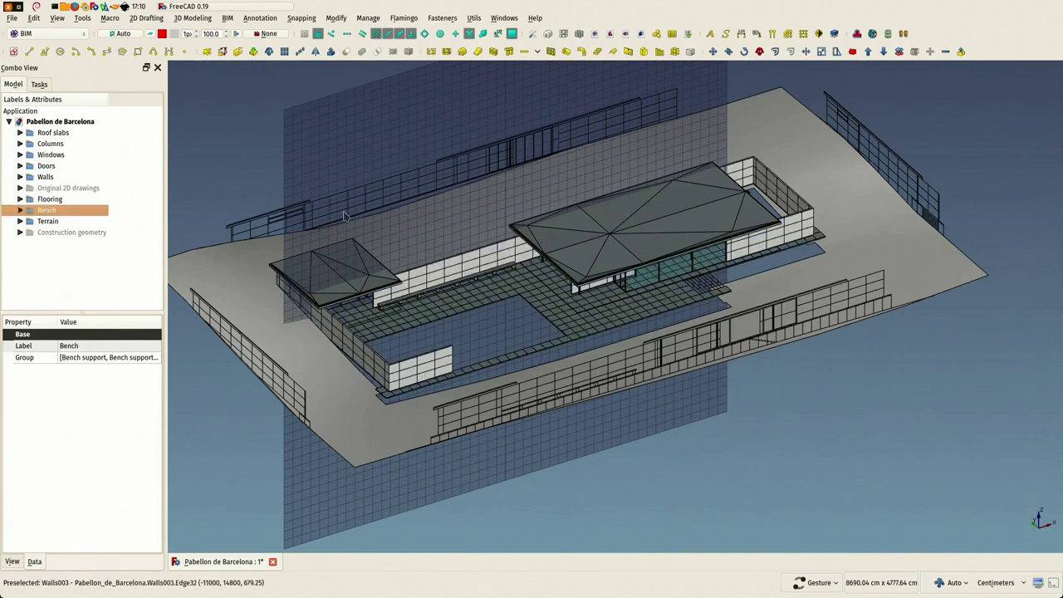
Set the working plane to XY (Top), hide the Draft grid, and orbit around the pavilion
left_click(121, 33)
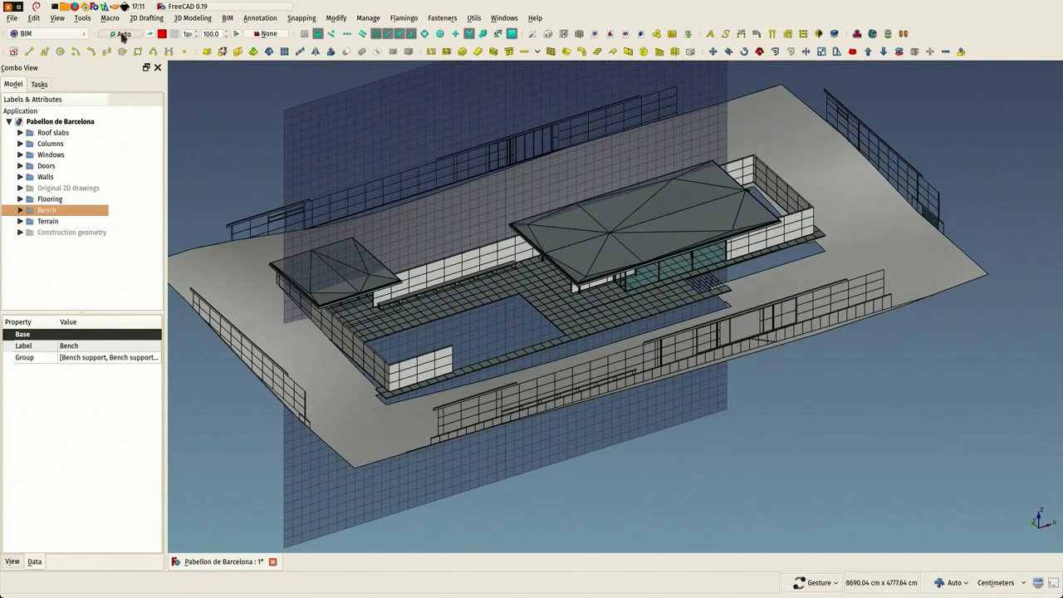
left_click(39, 174)
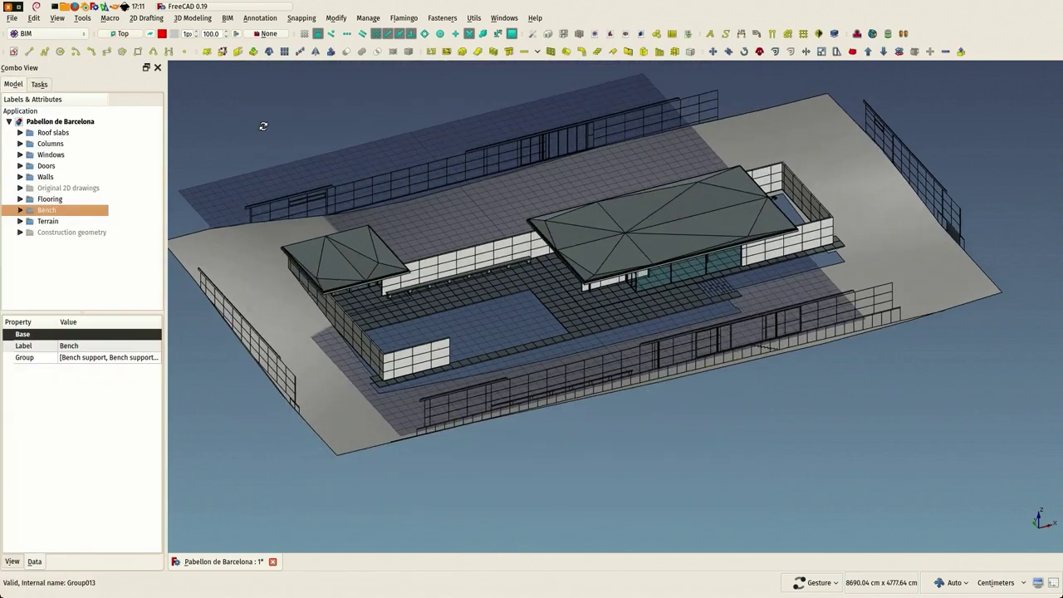
left_click(302, 34)
scroll(394, 240, "up", 5)
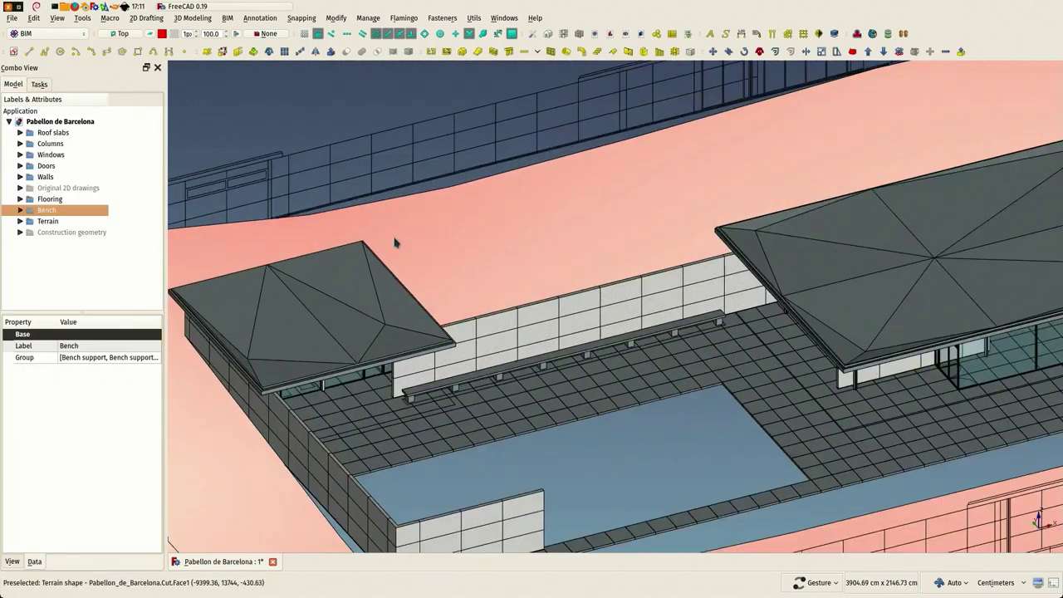
scroll(417, 148, "down", 5)
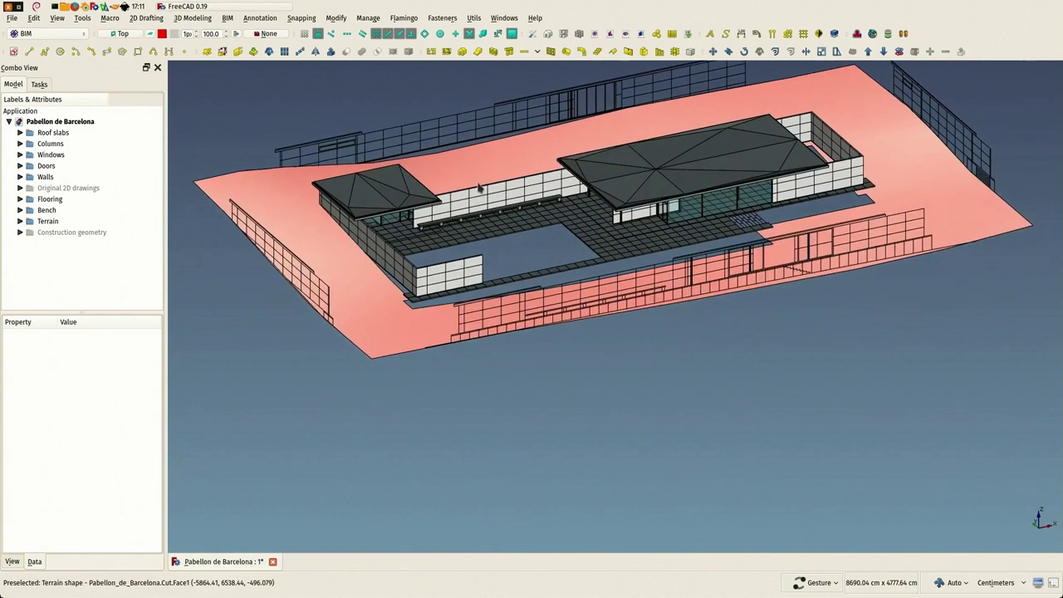
scroll(524, 274, "up", 4)
left_click_drag(507, 270, 468, 222)
scroll(779, 391, "up", 6)
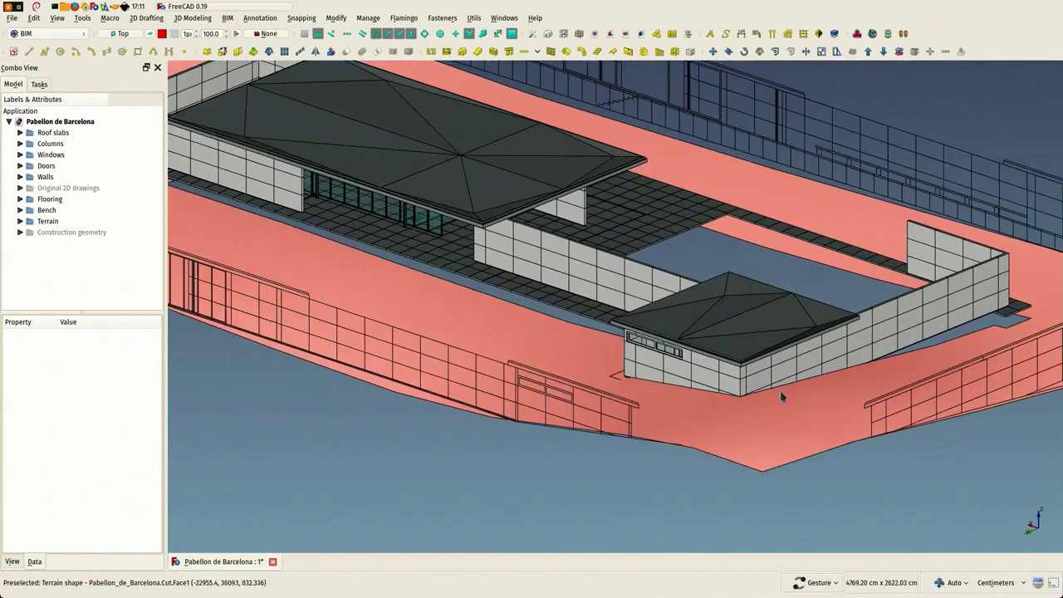
scroll(765, 404, "down", 6)
left_click_drag(731, 390, 277, 408)
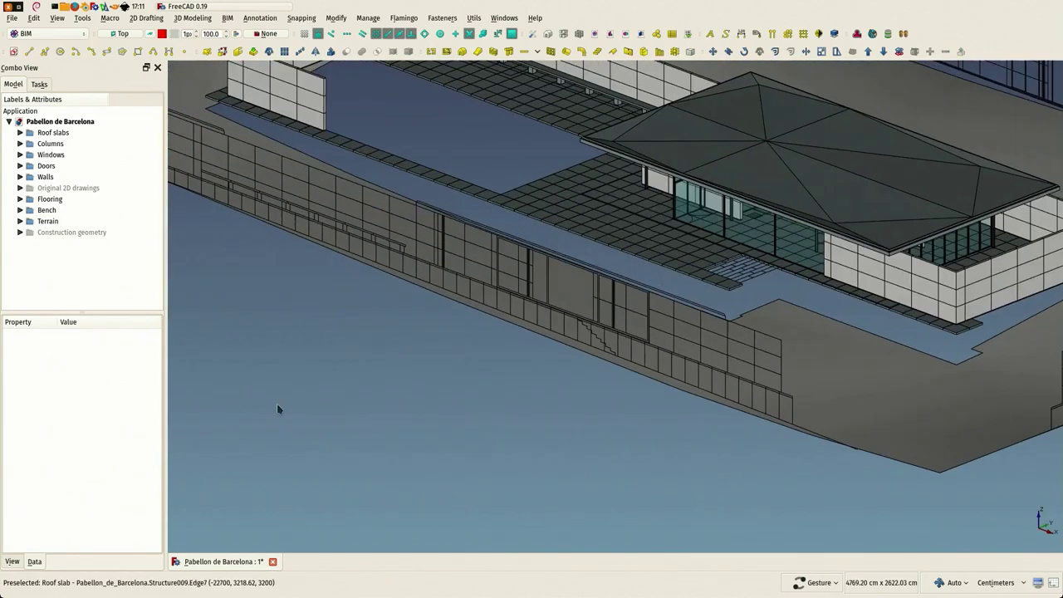
scroll(366, 364, "down", 3)
scroll(375, 380, "up", 2)
left_click_drag(376, 380, 507, 393)
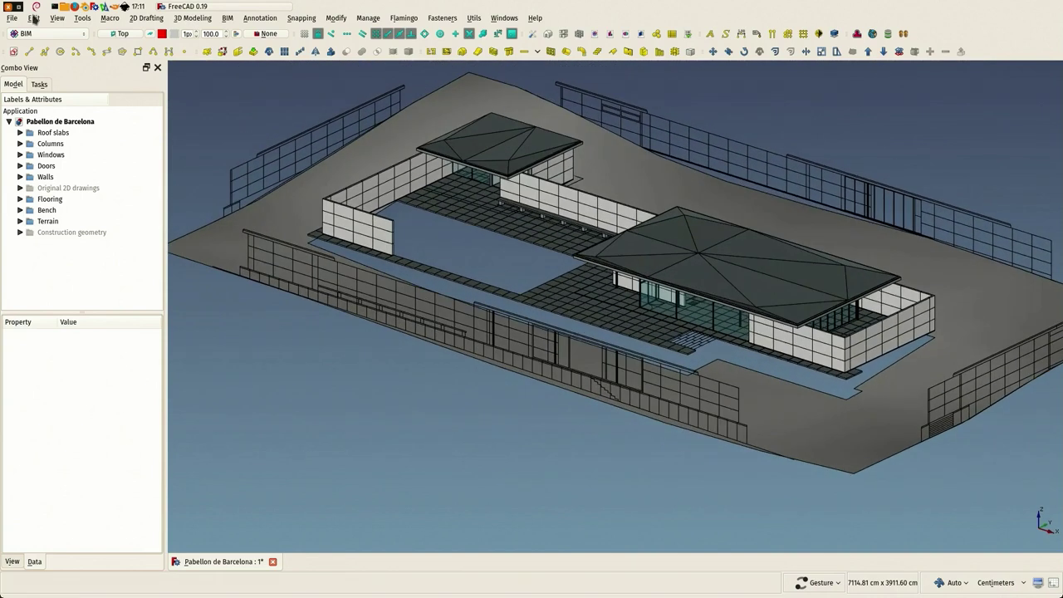